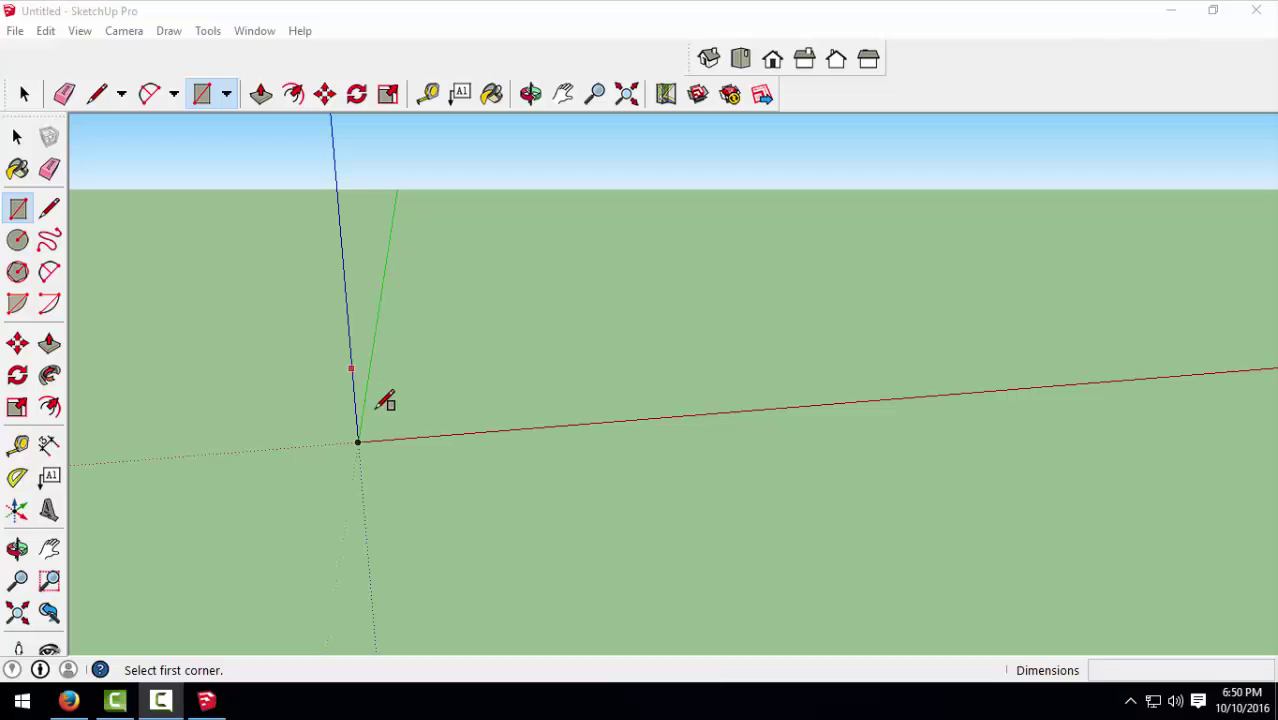
Step: Draw a 24 by 24 rectangle from the origin and view it from above
{"action": "left_click", "coordinate": [360, 440]}
{"action": "type", "text": "24, 24"}
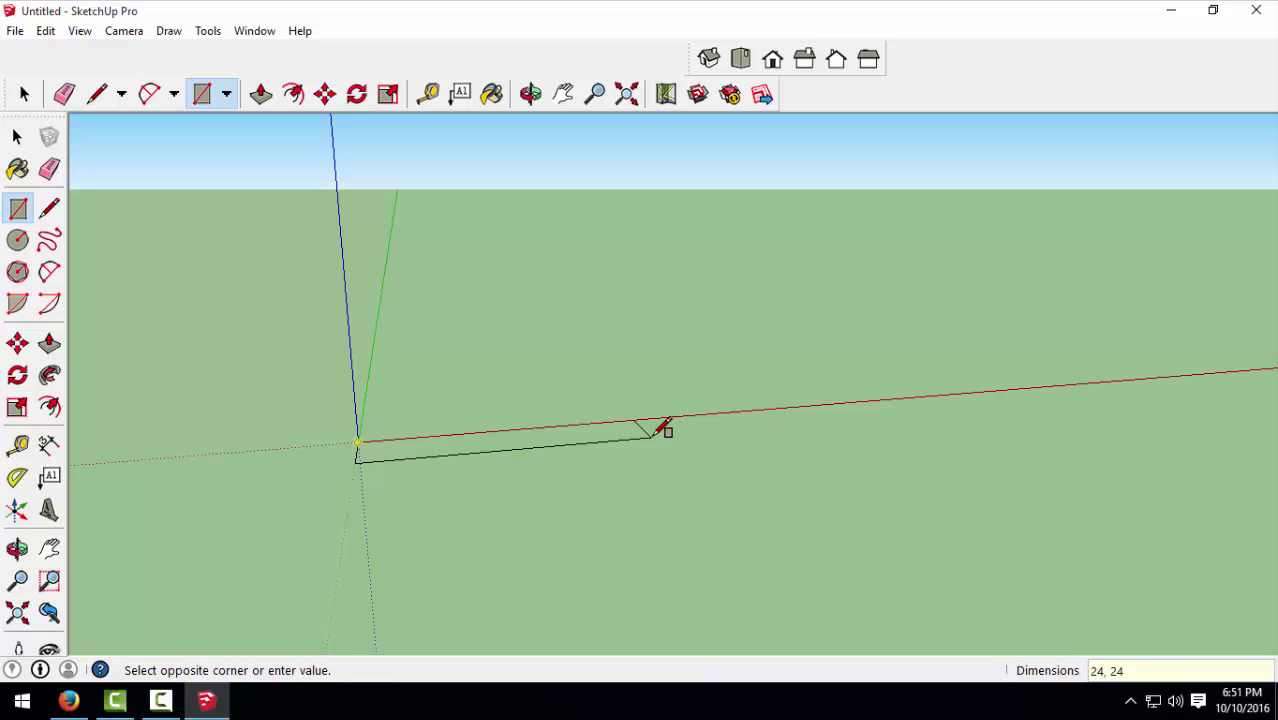
{"action": "key", "text": "Return"}
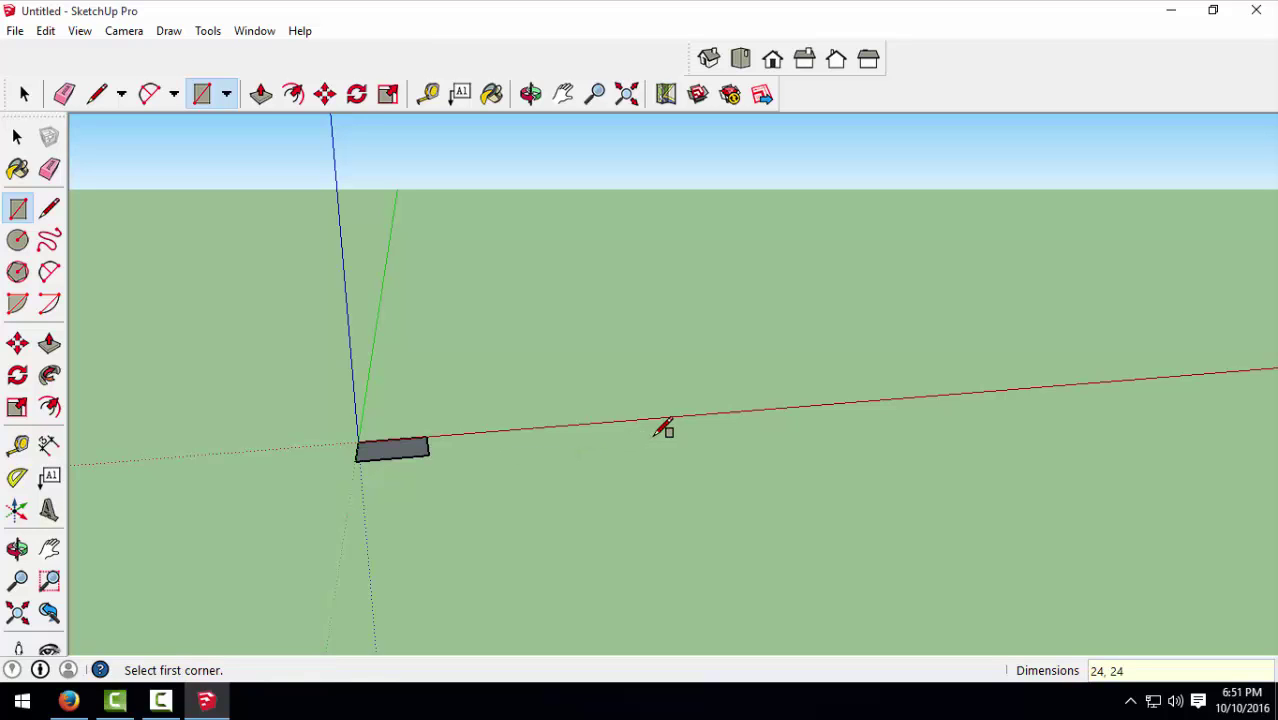
{"action": "mouse_move", "coordinate": [673, 508]}
{"action": "middle_mouse_down"}
{"action": "mouse_move", "coordinate": [462, 556]}
{"action": "mouse_move", "coordinate": [537, 553]}
{"action": "mouse_move", "coordinate": [548, 485]}
{"action": "middle_mouse_up"}
Step: Push/Pull the square up into a 1 1/2" thick slab, undoing the trial extrusions
{"action": "scroll", "coordinate": [525, 491], "scroll_direction": "up", "scroll_amount": 2}
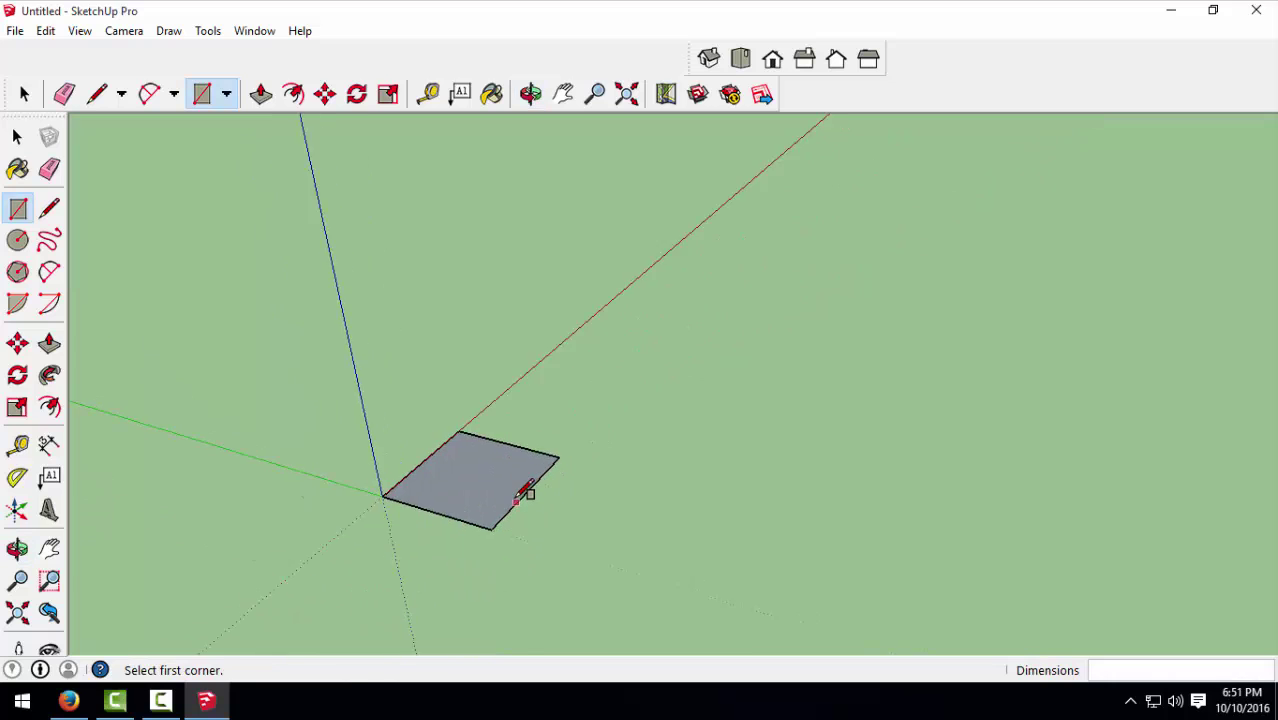
{"action": "scroll", "coordinate": [524, 511], "scroll_direction": "up", "scroll_amount": 2}
{"action": "key", "text": "space"}
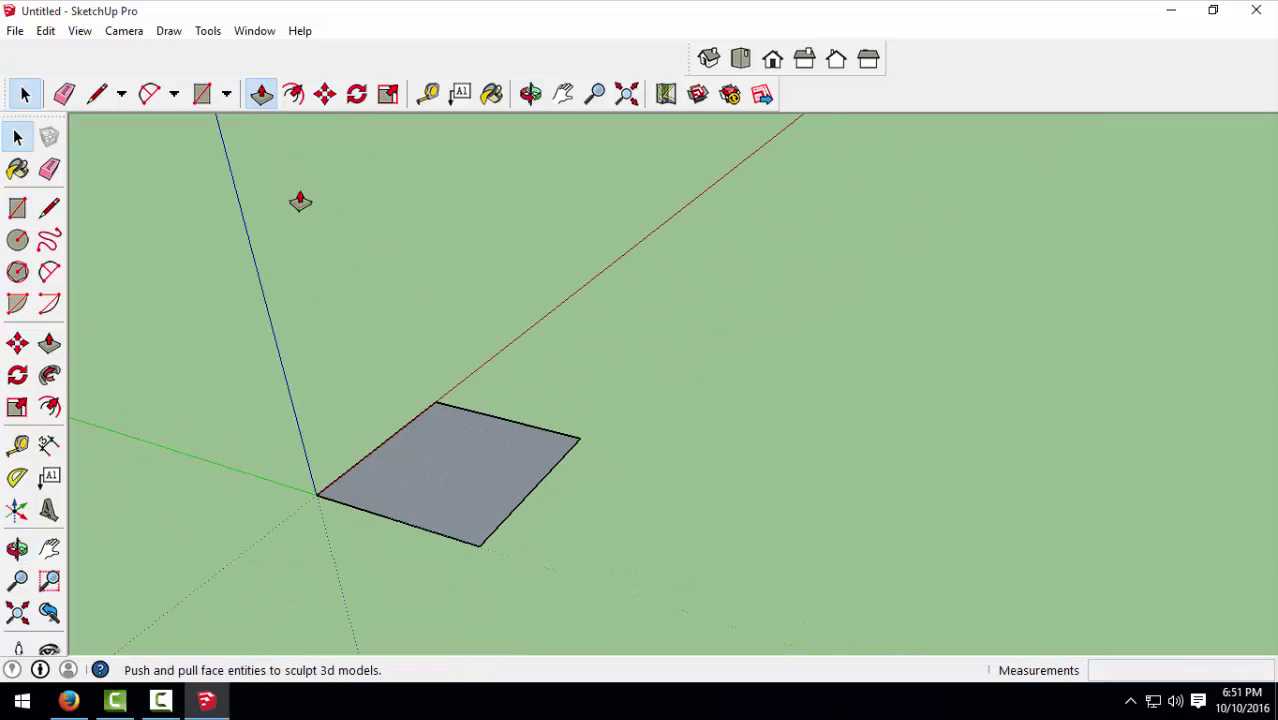
{"action": "left_click", "coordinate": [262, 94]}
{"action": "left_click_drag", "start_coordinate": [451, 465], "coordinate": [453, 447]}
{"action": "key", "text": "ctrl+z"}
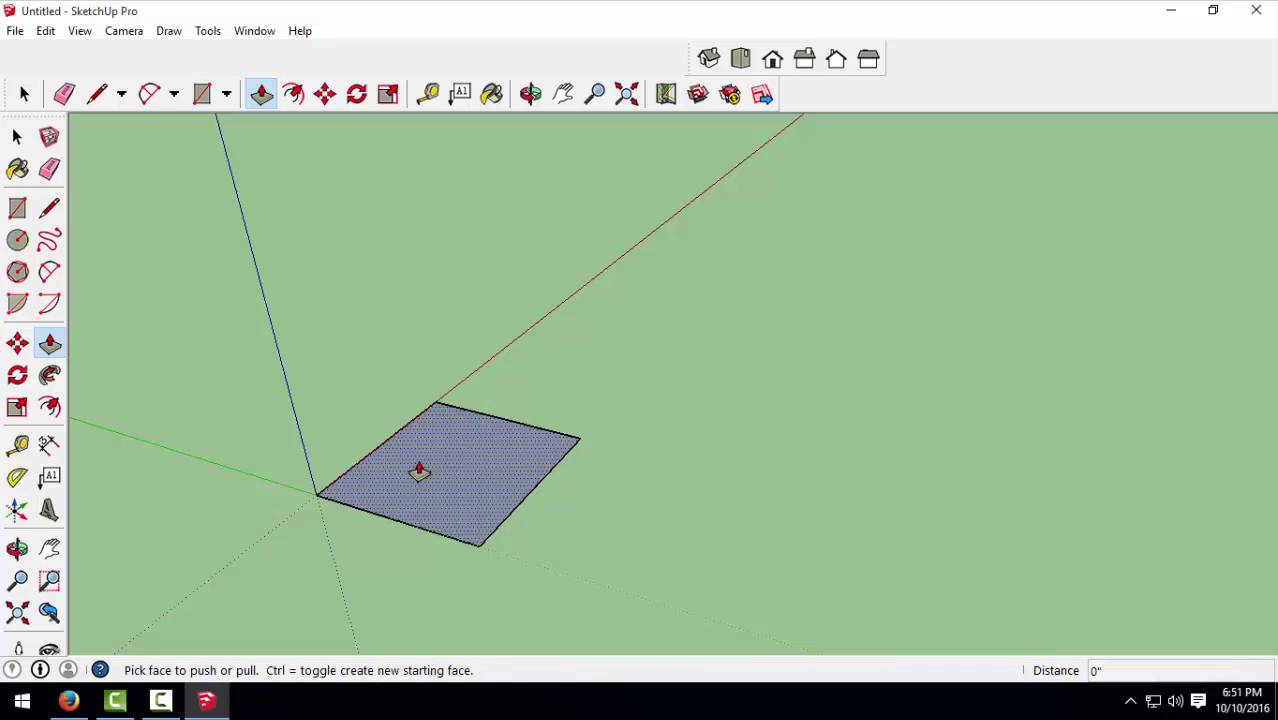
{"action": "double_click", "coordinate": [422, 457]}
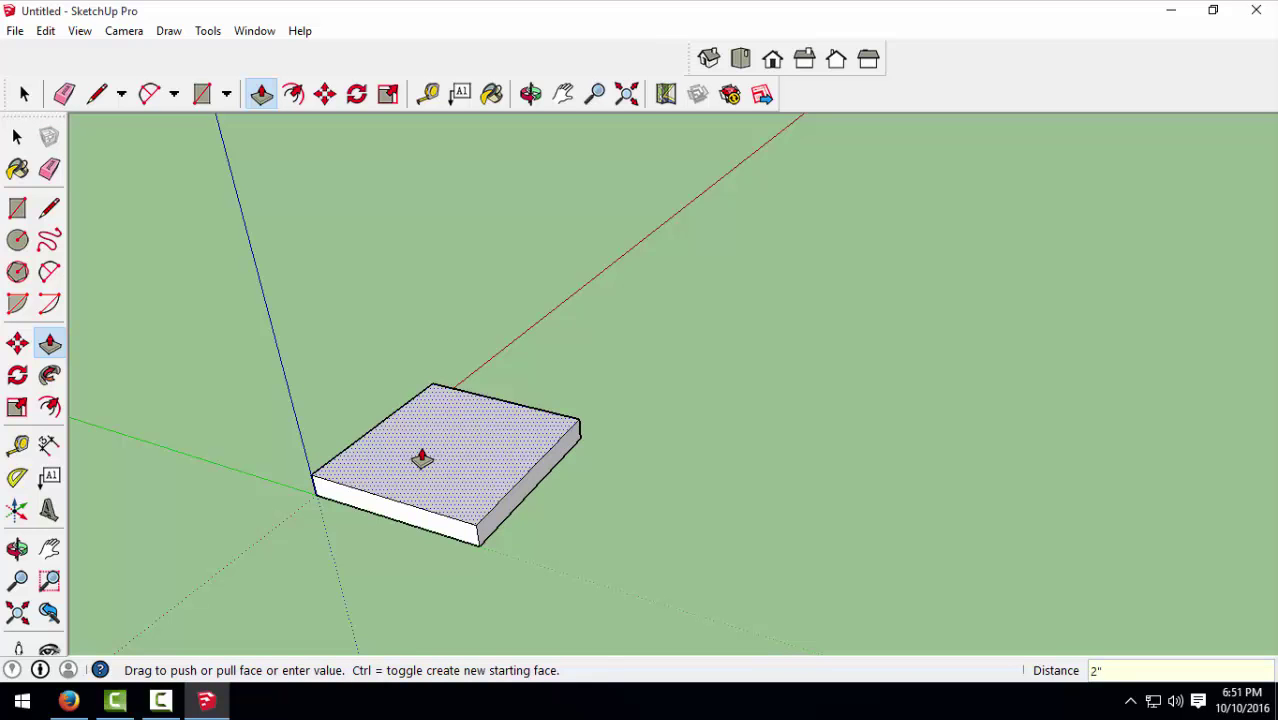
{"action": "key", "text": "Return"}
{"action": "key", "text": "ctrl+z"}
{"action": "left_click", "coordinate": [441, 469]}
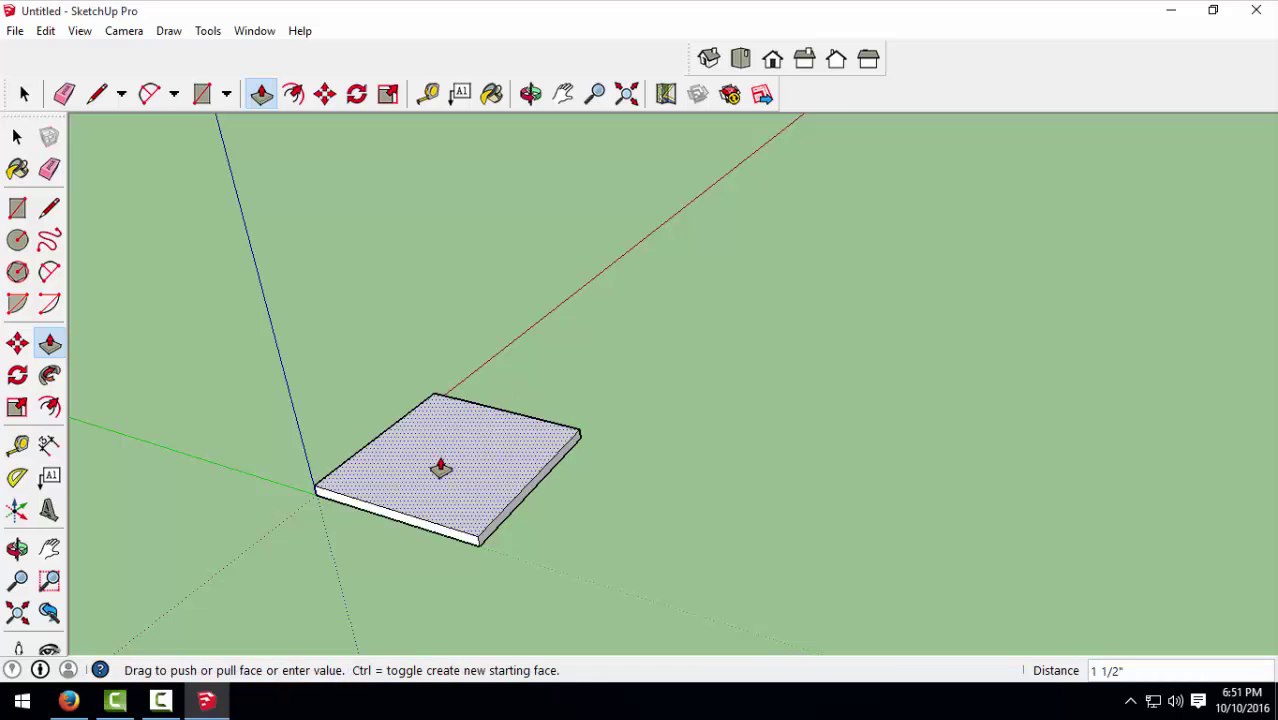
{"action": "left_click", "coordinate": [441, 469]}
{"action": "key", "text": "space"}
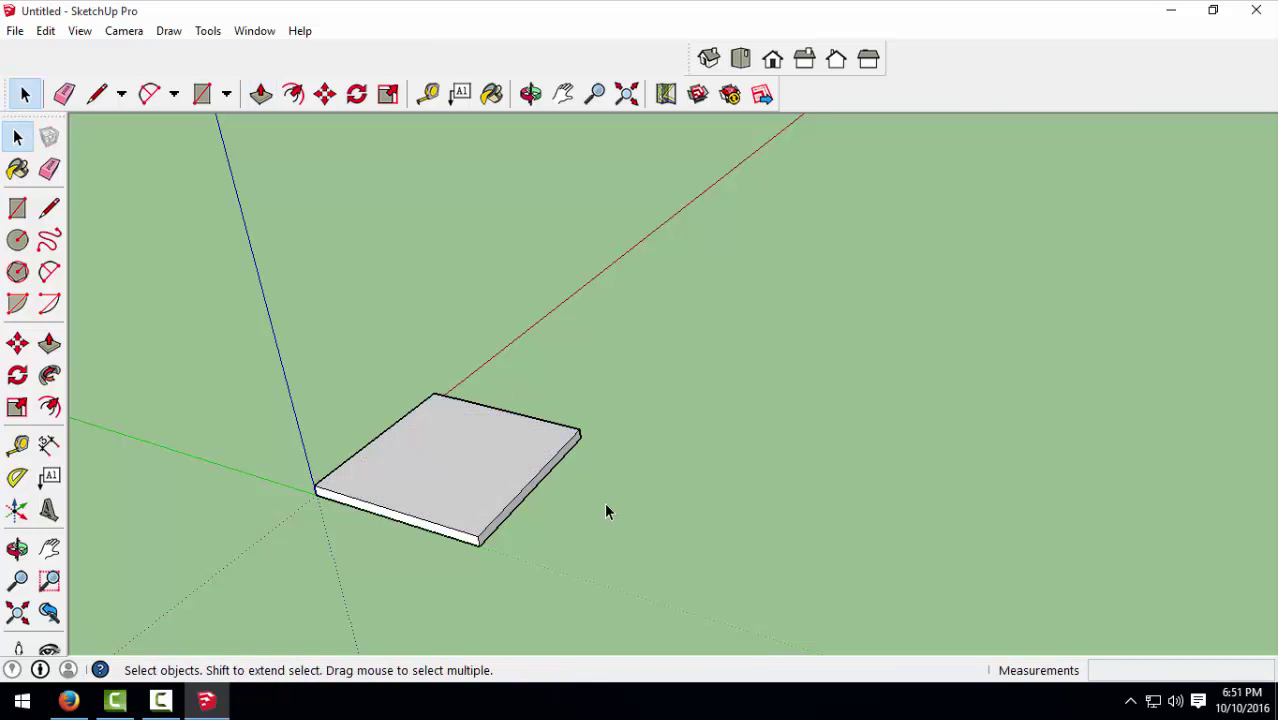
{"action": "middle_click_drag", "start_coordinate": [590, 490], "coordinate": [571, 506]}
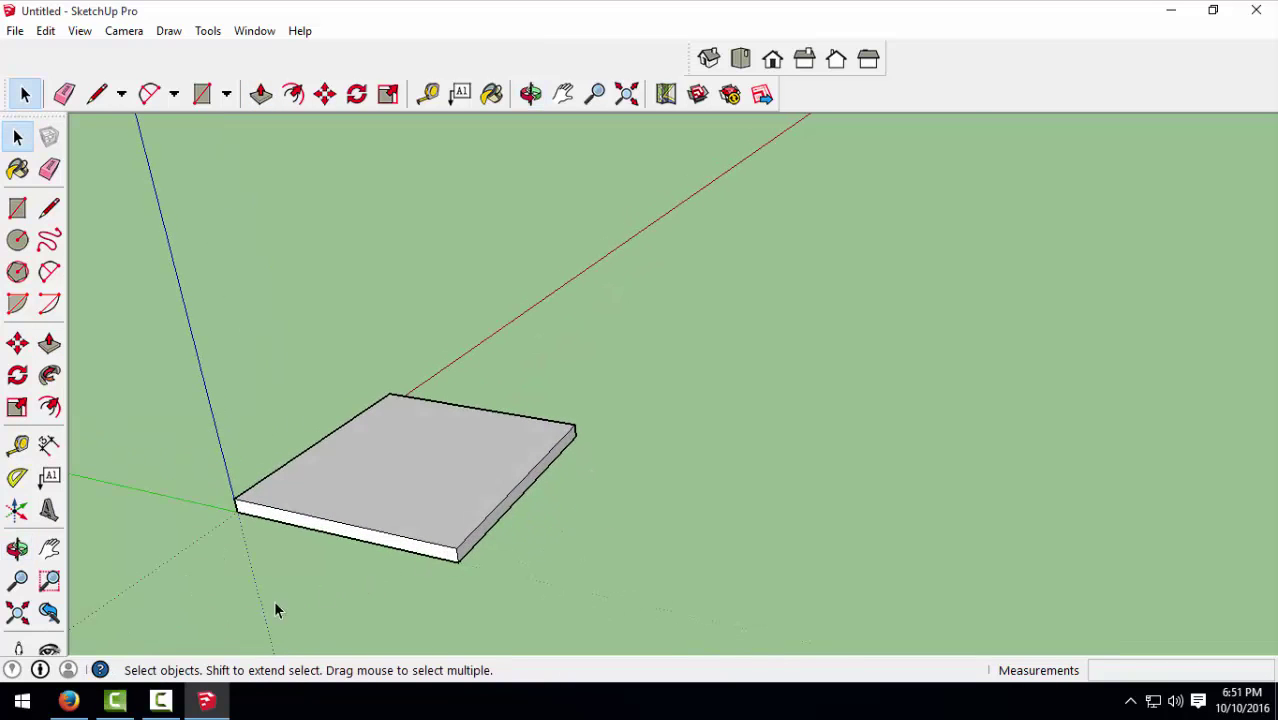
{"action": "mouse_move", "coordinate": [210, 599]}
{"action": "middle_mouse_down"}
{"action": "mouse_move", "coordinate": [305, 556]}
{"action": "mouse_move", "coordinate": [385, 545]}
{"action": "mouse_move", "coordinate": [397, 556]}
{"action": "middle_mouse_up"}
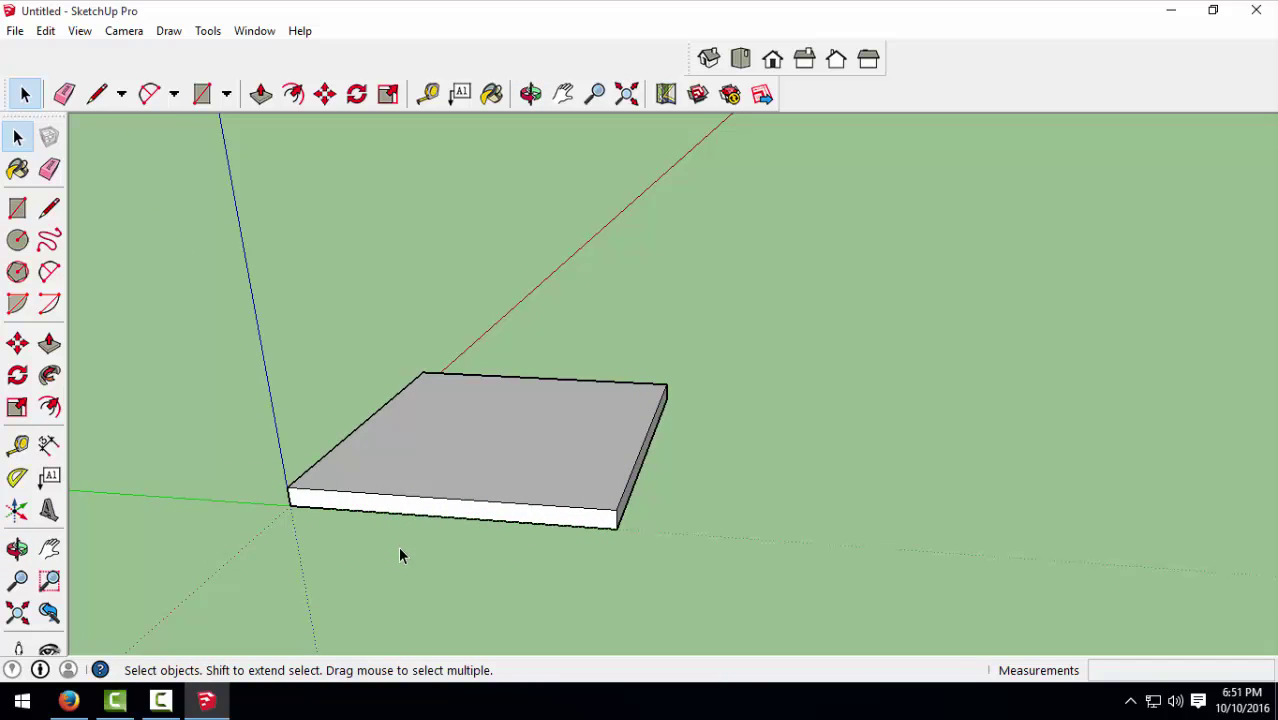
Step: Select the whole slab and make it a component, Component#1
{"action": "triple_click", "coordinate": [494, 462]}
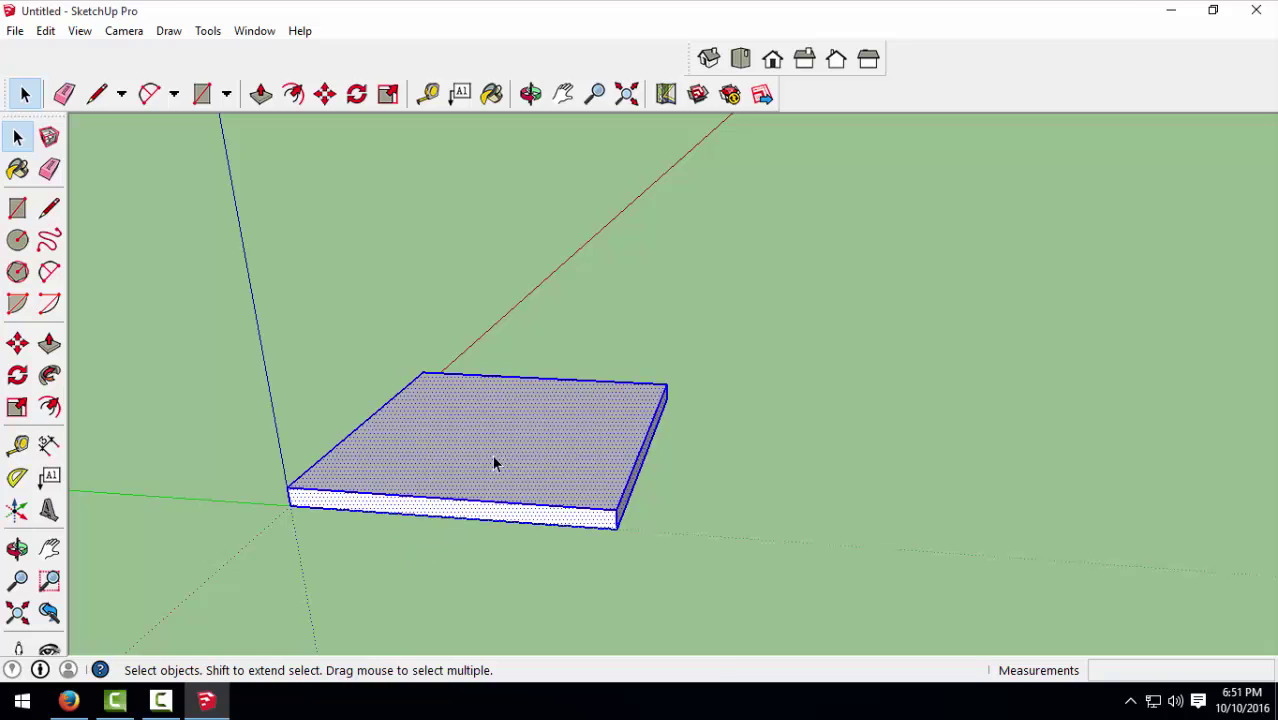
{"action": "right_click", "coordinate": [494, 462]}
{"action": "left_click", "coordinate": [572, 289]}
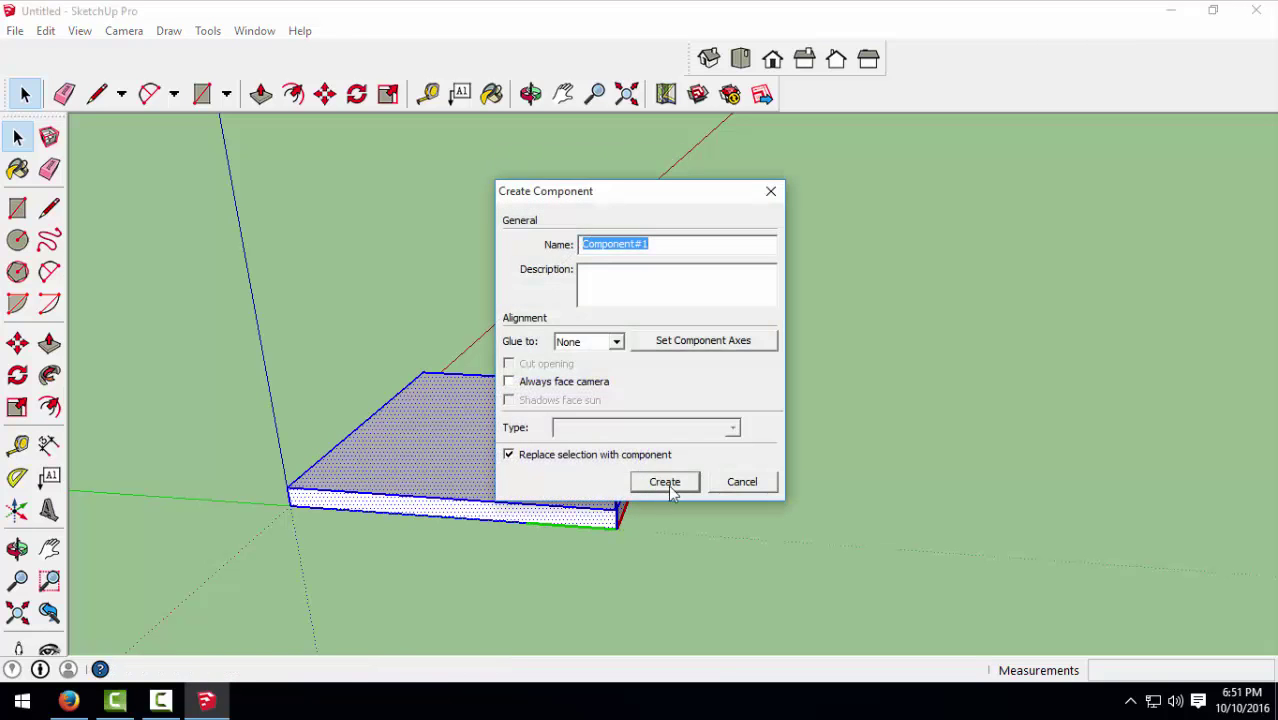
{"action": "left_click", "coordinate": [665, 482]}
Step: Move the slab up the blue axis to tabletop height
{"action": "key", "text": "m"}
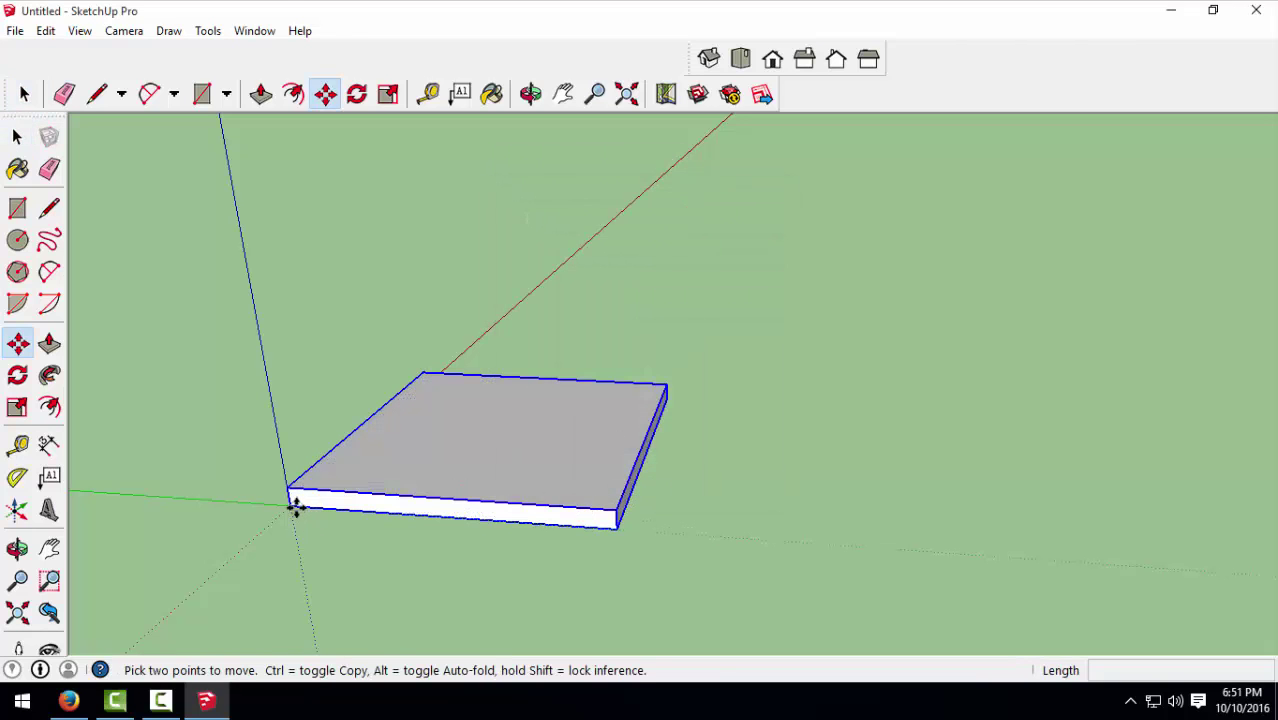
{"action": "left_click", "coordinate": [289, 490], "text": "ctrl"}
{"action": "key", "text": "Escape"}
{"action": "left_click", "coordinate": [289, 490]}
{"action": "left_click", "coordinate": [230, 186]}
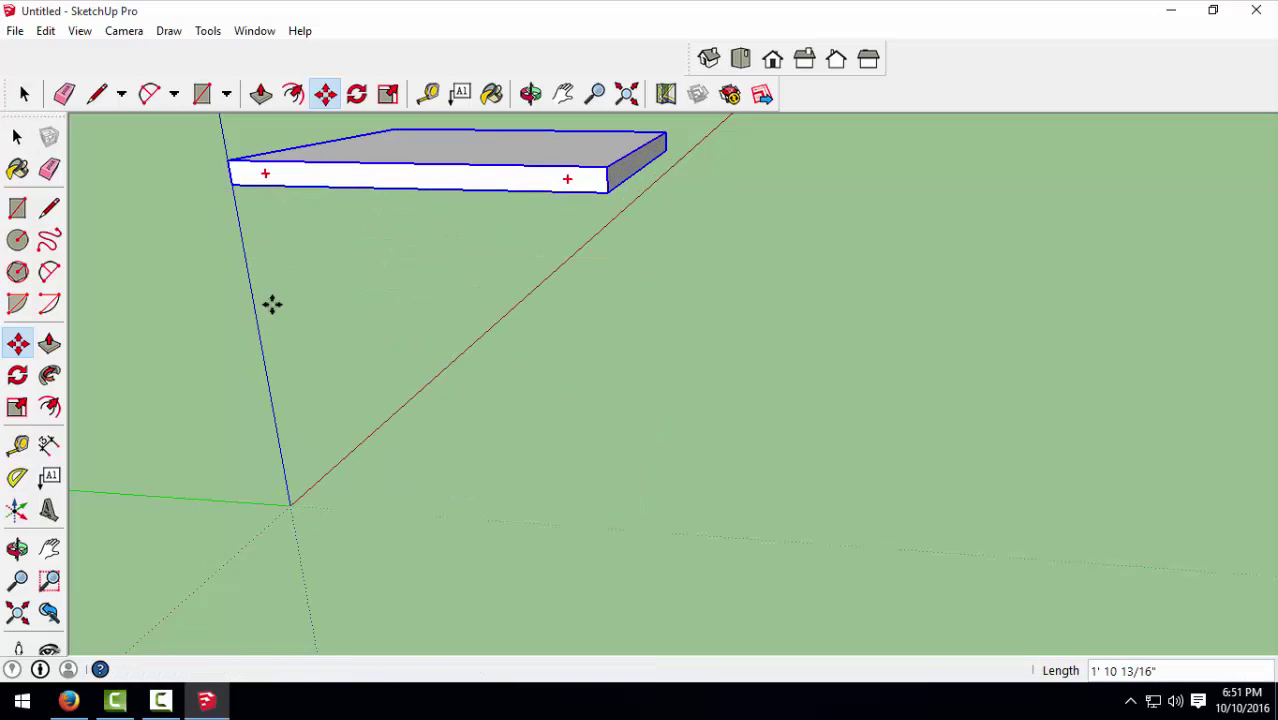
{"action": "middle_click_drag", "start_coordinate": [512, 480], "coordinate": [525, 476]}
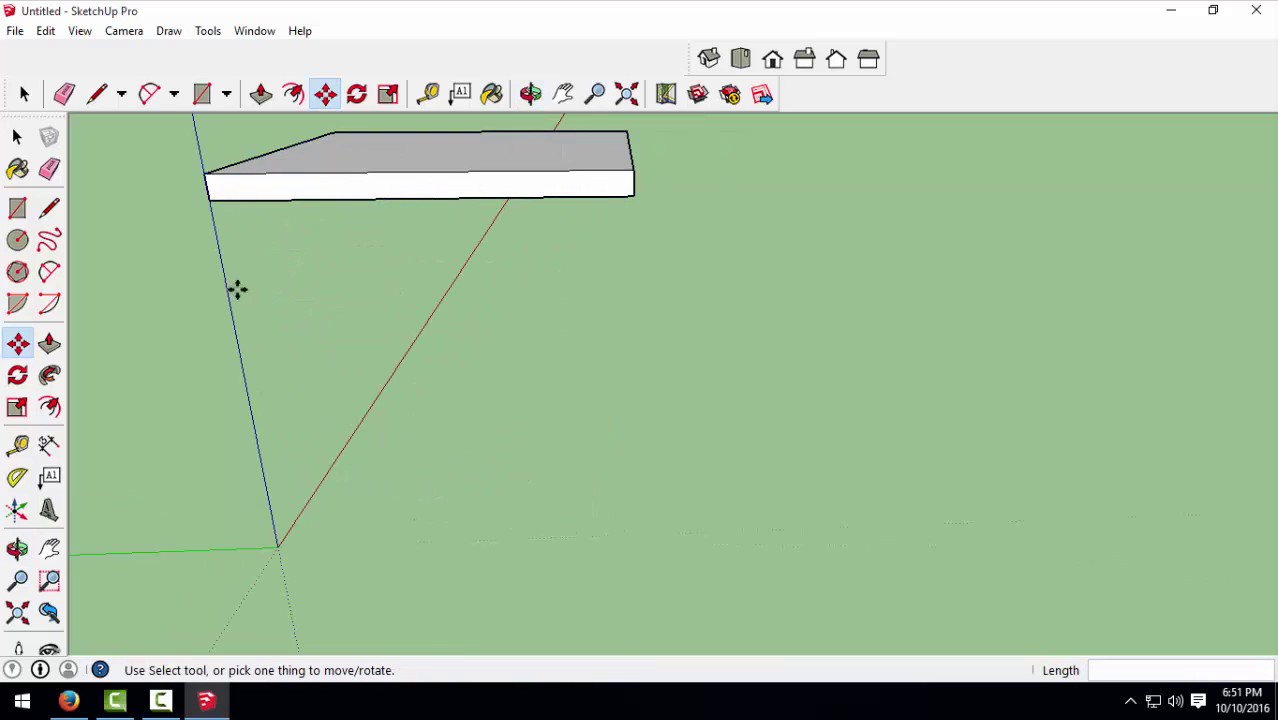
{"action": "middle_click_drag", "start_coordinate": [442, 462], "coordinate": [448, 422]}
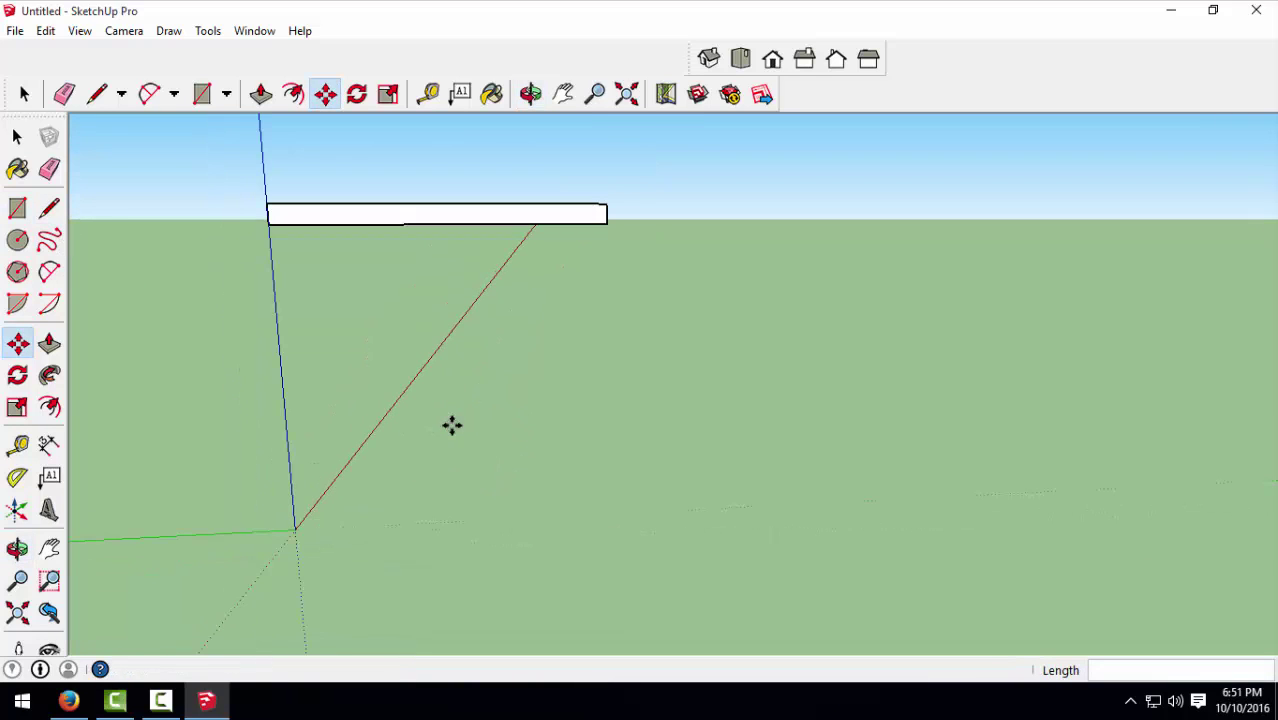
Step: Draw a vertical rectangular panel hanging down from the slab's front corner
{"action": "left_click", "coordinate": [17, 208]}
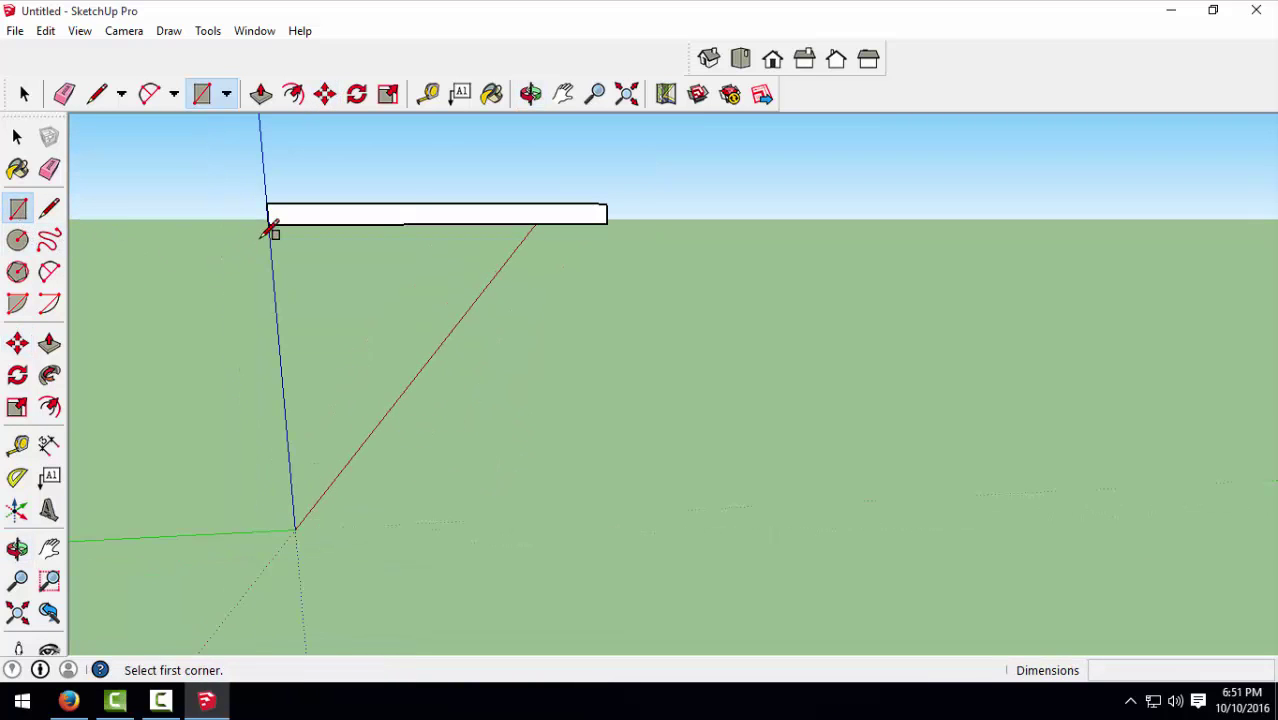
{"action": "left_click", "coordinate": [268, 222]}
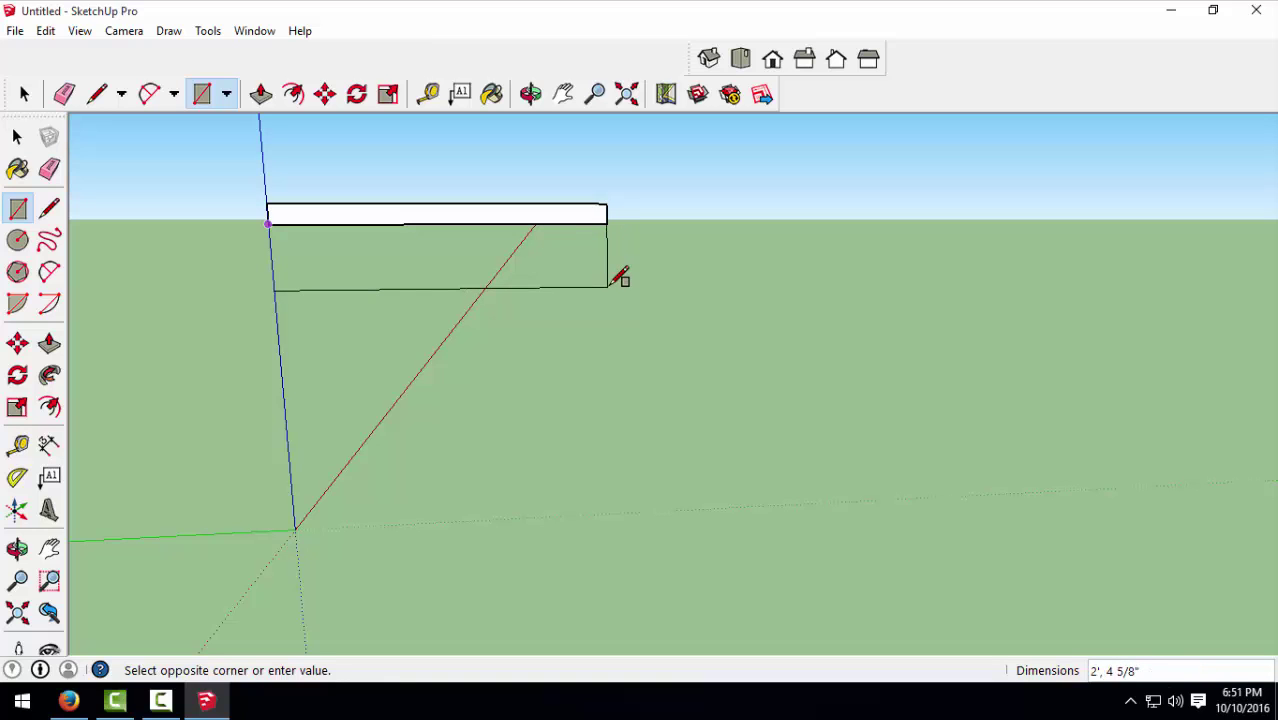
{"action": "left_click", "coordinate": [609, 285]}
{"action": "key", "text": "space"}
{"action": "mouse_move", "coordinate": [508, 379]}
{"action": "middle_mouse_down"}
{"action": "mouse_move", "coordinate": [415, 394]}
{"action": "mouse_move", "coordinate": [548, 390]}
{"action": "middle_mouse_up"}
{"action": "scroll", "coordinate": [415, 393], "scroll_direction": "up", "scroll_amount": 2}
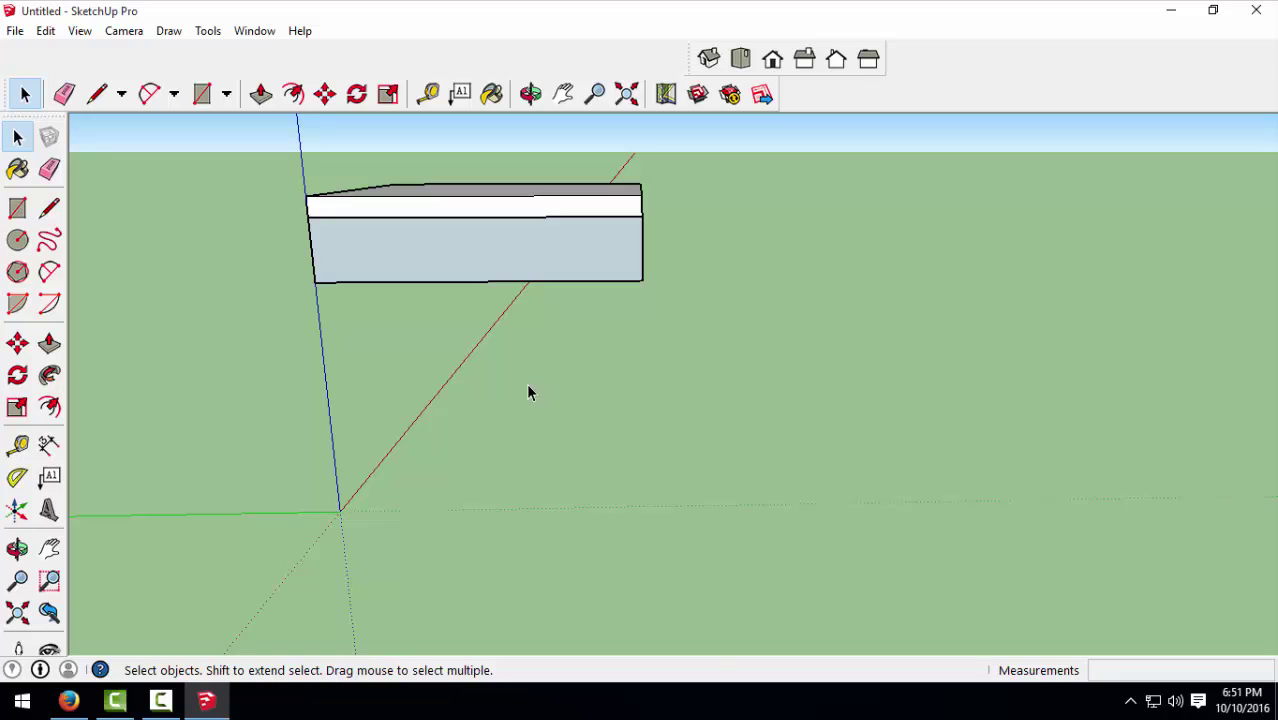
{"action": "scroll", "coordinate": [428, 338], "scroll_direction": "up", "scroll_amount": 1}
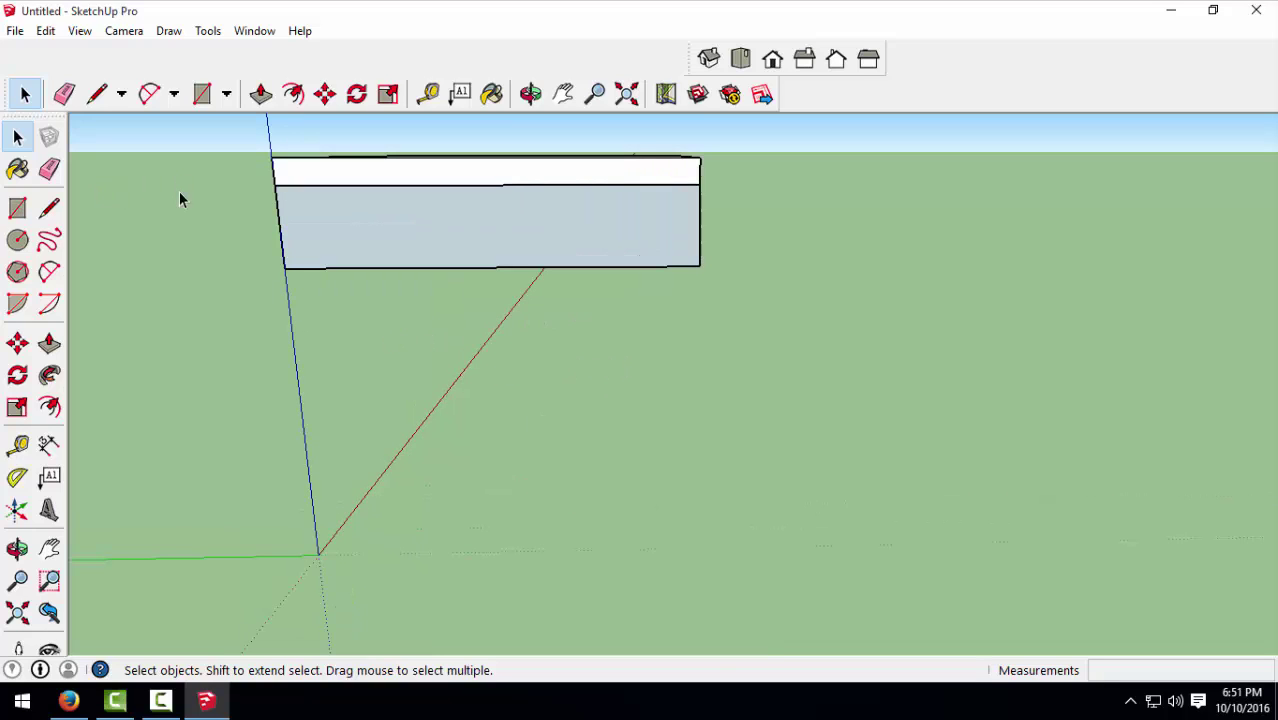
{"action": "left_click", "coordinate": [50, 209]}
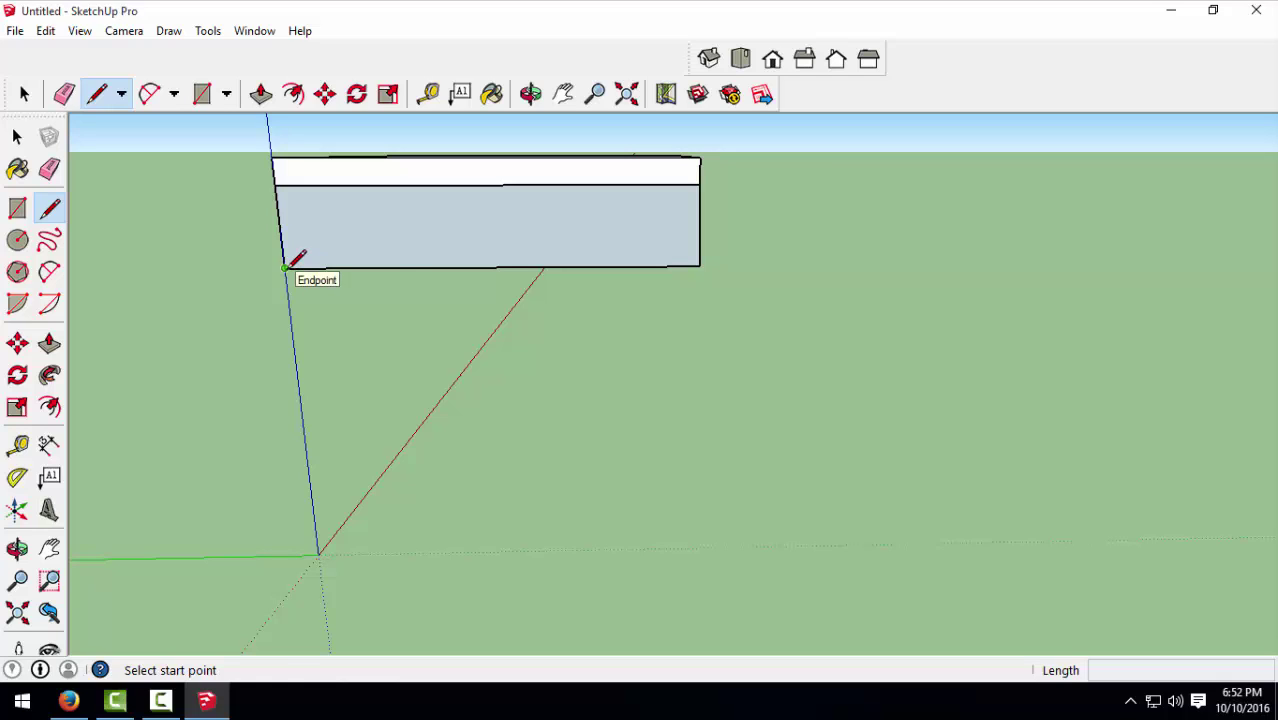
Step: Copy the left part of the panel's bottom edge to its lower-right corner
{"action": "left_click", "coordinate": [285, 267]}
{"action": "key", "text": "space"}
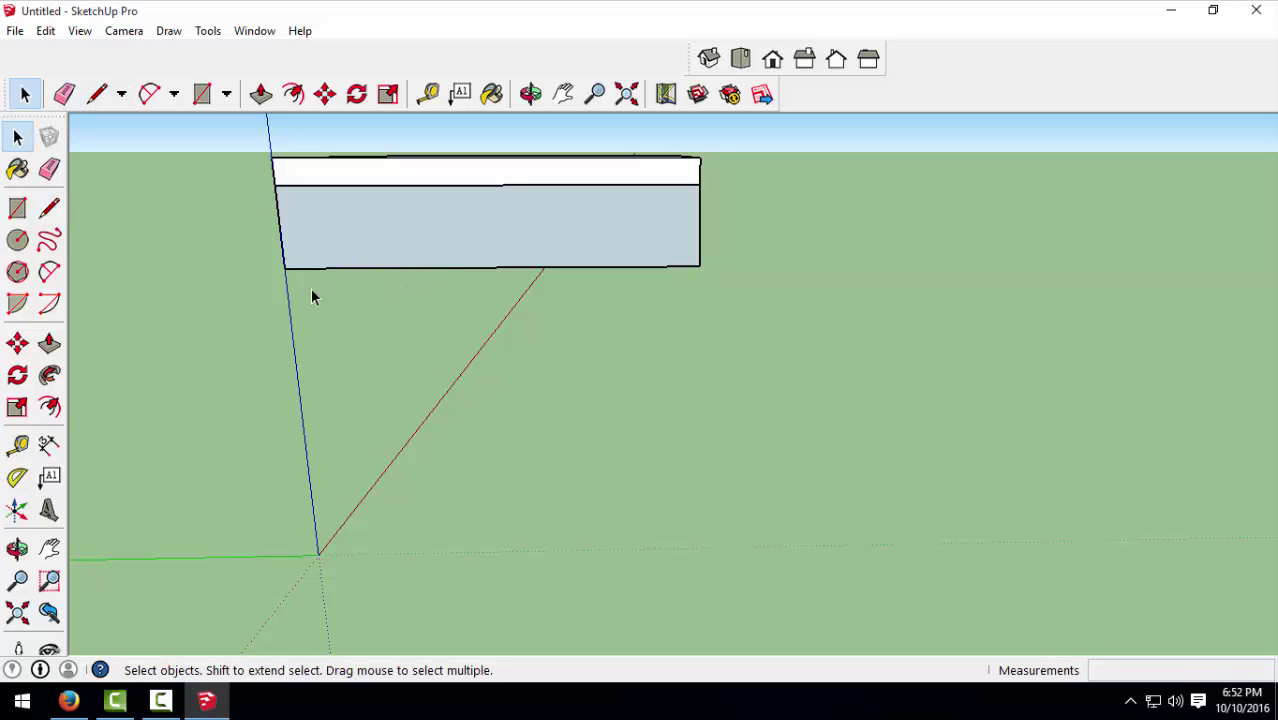
{"action": "left_click_drag", "start_coordinate": [449, 321], "coordinate": [445, 314]}
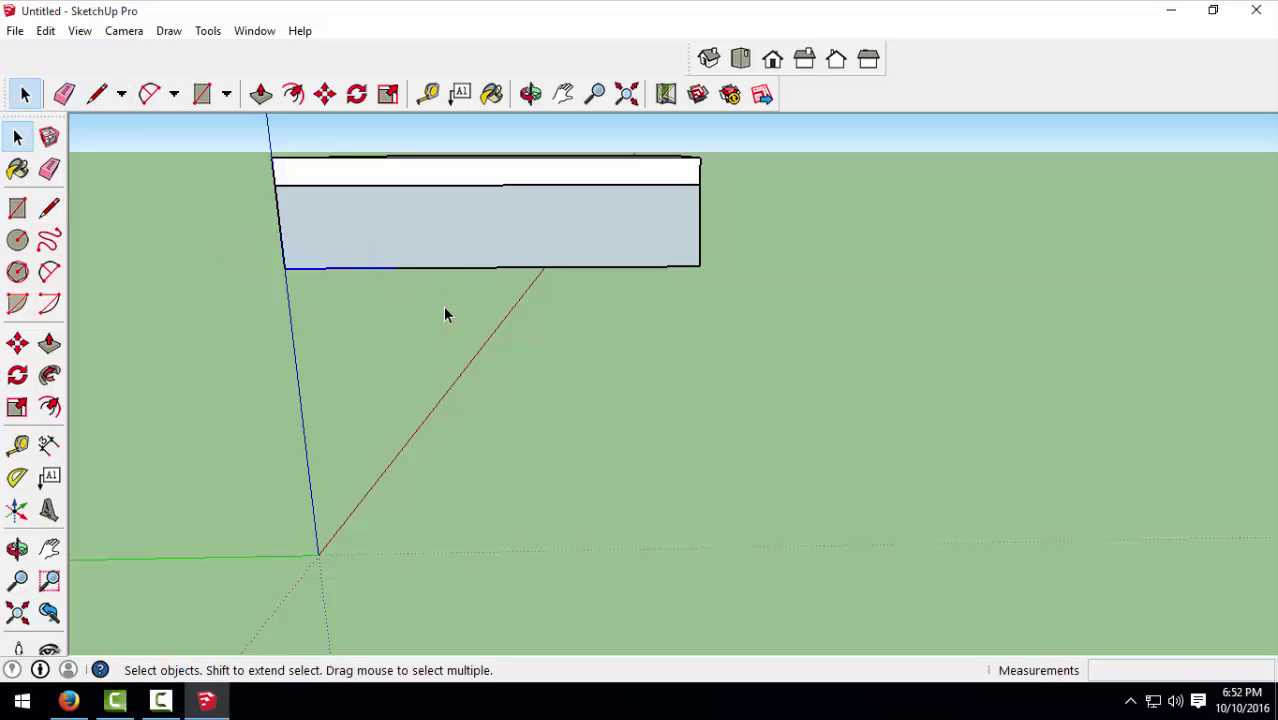
{"action": "key", "text": "m"}
{"action": "left_click", "coordinate": [396, 268]}
{"action": "key", "text": "ctrl"}
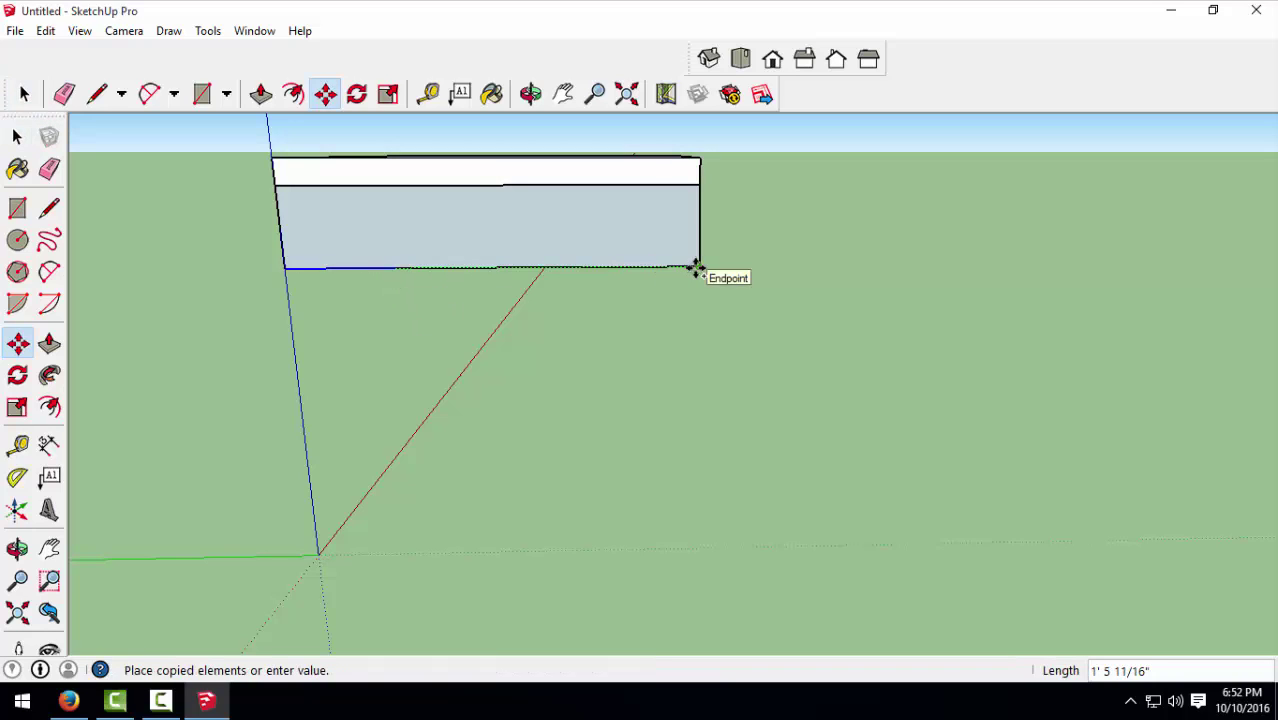
{"action": "left_click", "coordinate": [693, 266]}
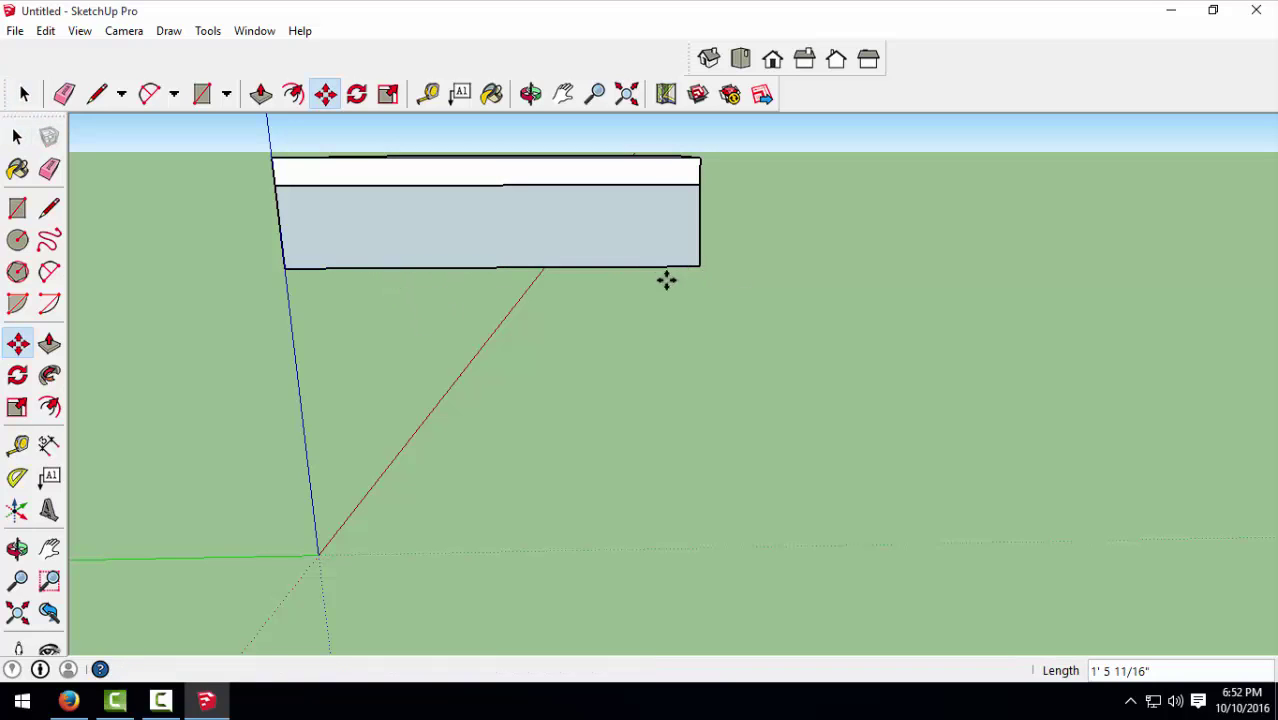
Step: Draw sloped side lines and a 2-point arc along the panel's bottom edge
{"action": "left_click", "coordinate": [50, 210]}
{"action": "left_click", "coordinate": [276, 184]}
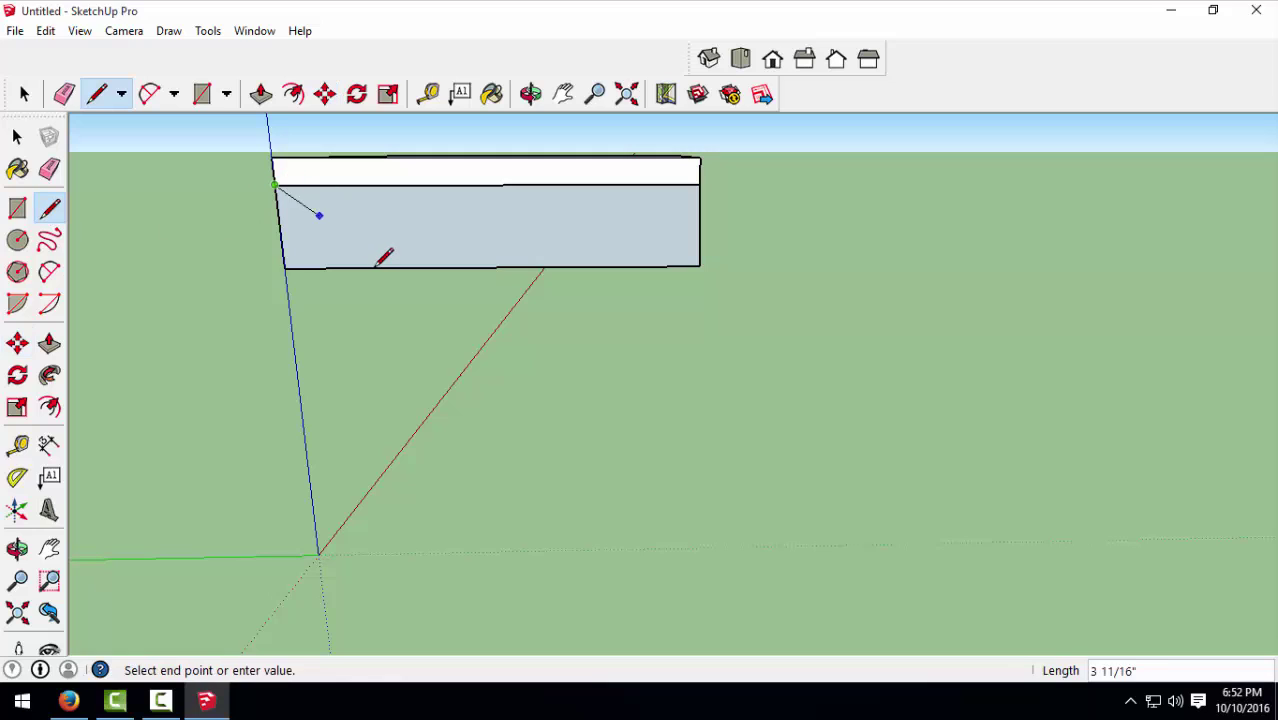
{"action": "left_click", "coordinate": [396, 266]}
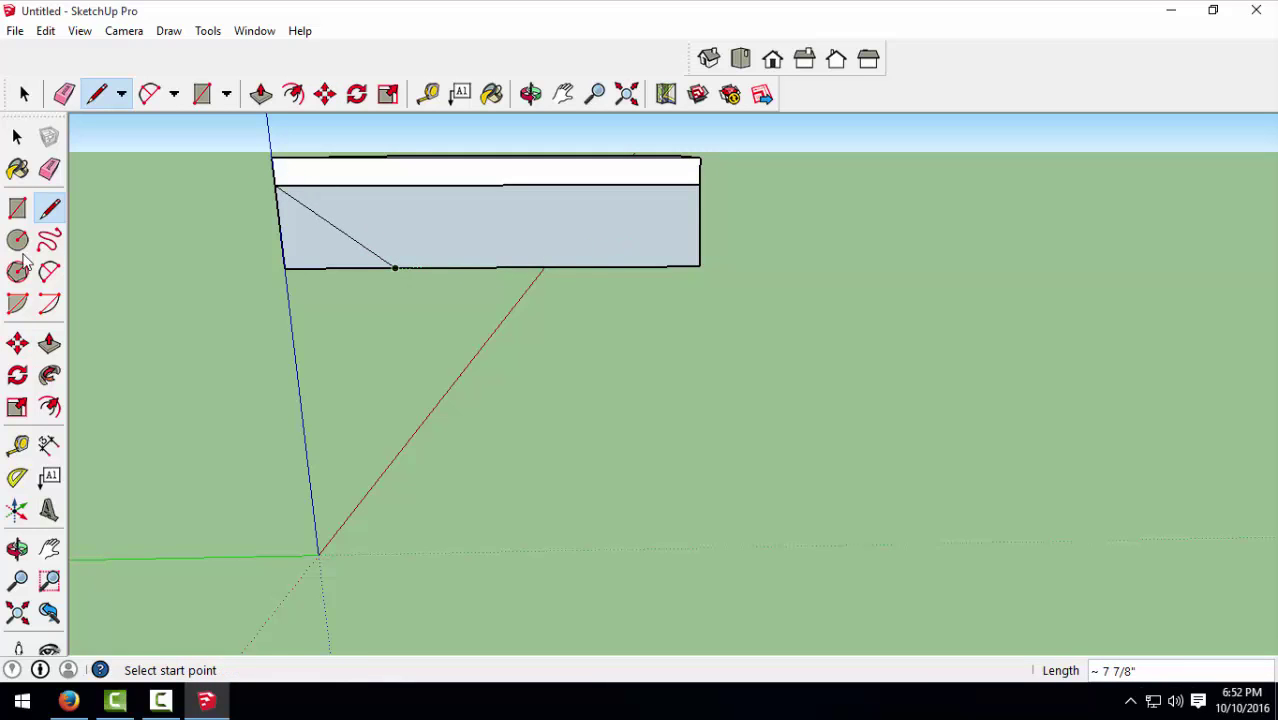
{"action": "left_click", "coordinate": [49, 271]}
{"action": "left_click", "coordinate": [396, 267]}
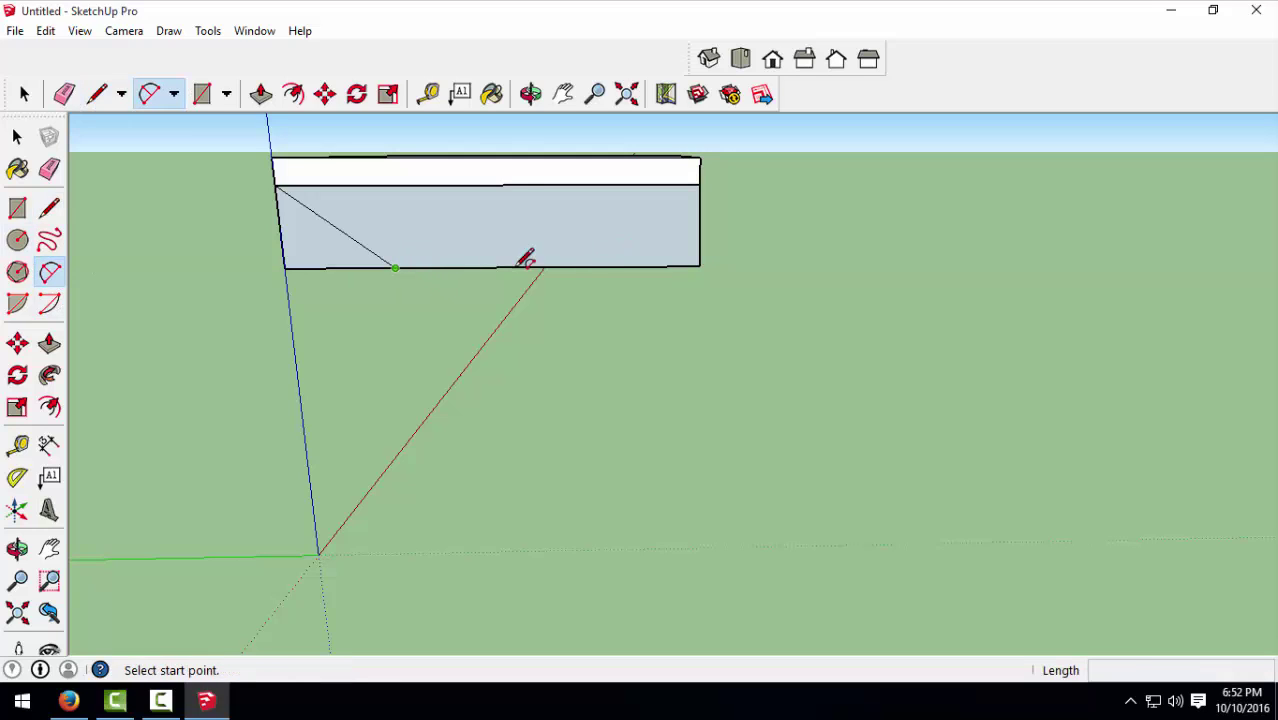
{"action": "left_click", "coordinate": [592, 266]}
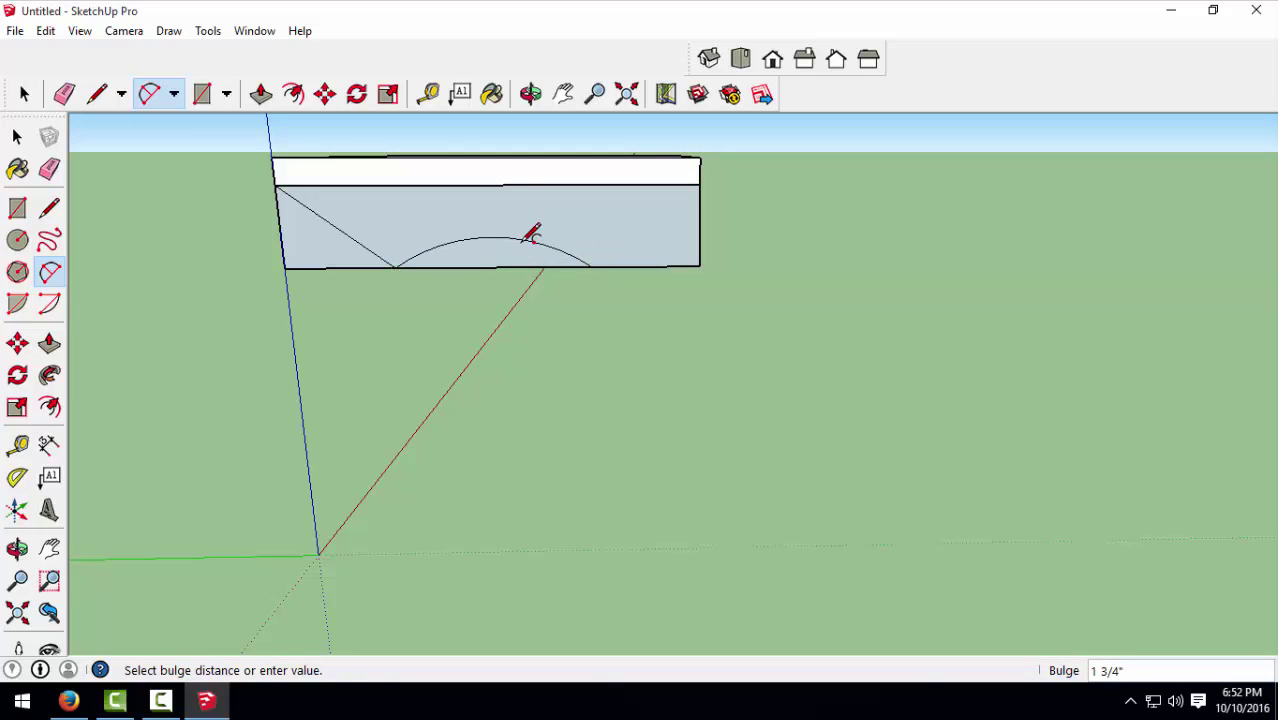
{"action": "left_click", "coordinate": [528, 232]}
{"action": "left_click", "coordinate": [50, 208]}
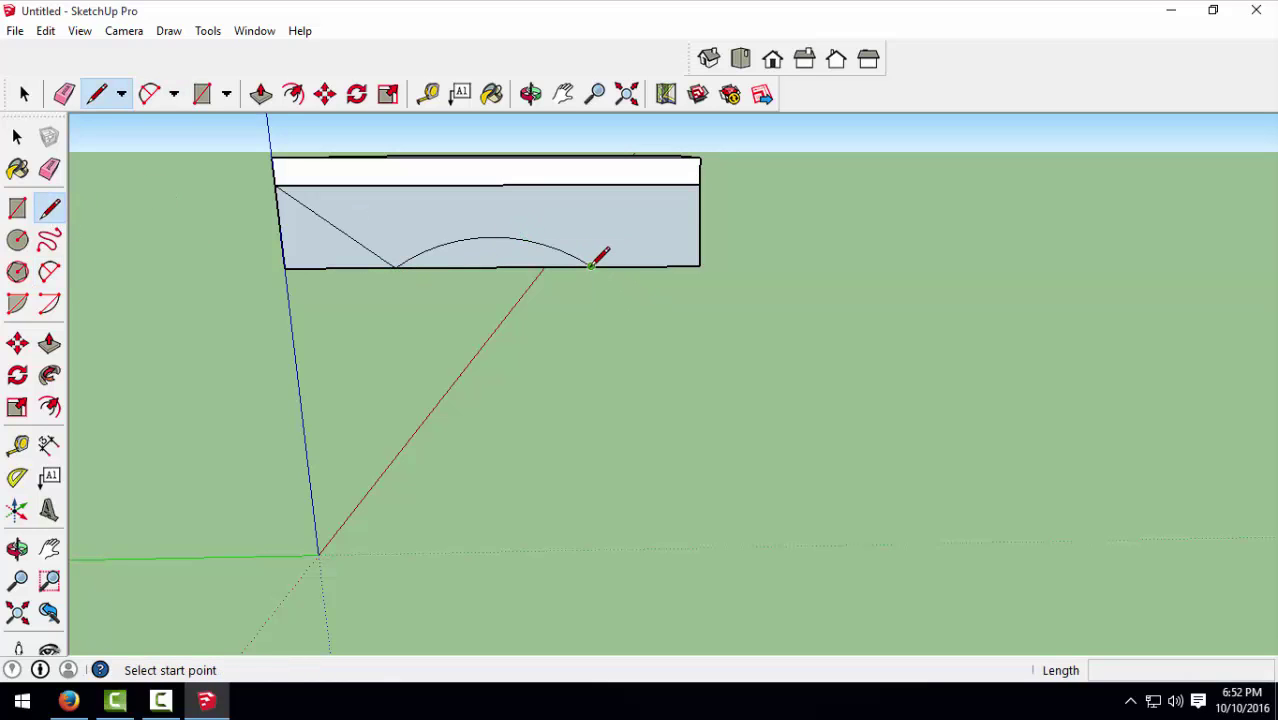
{"action": "left_click", "coordinate": [592, 266]}
{"action": "left_click", "coordinate": [699, 186]}
{"action": "key", "text": "space"}
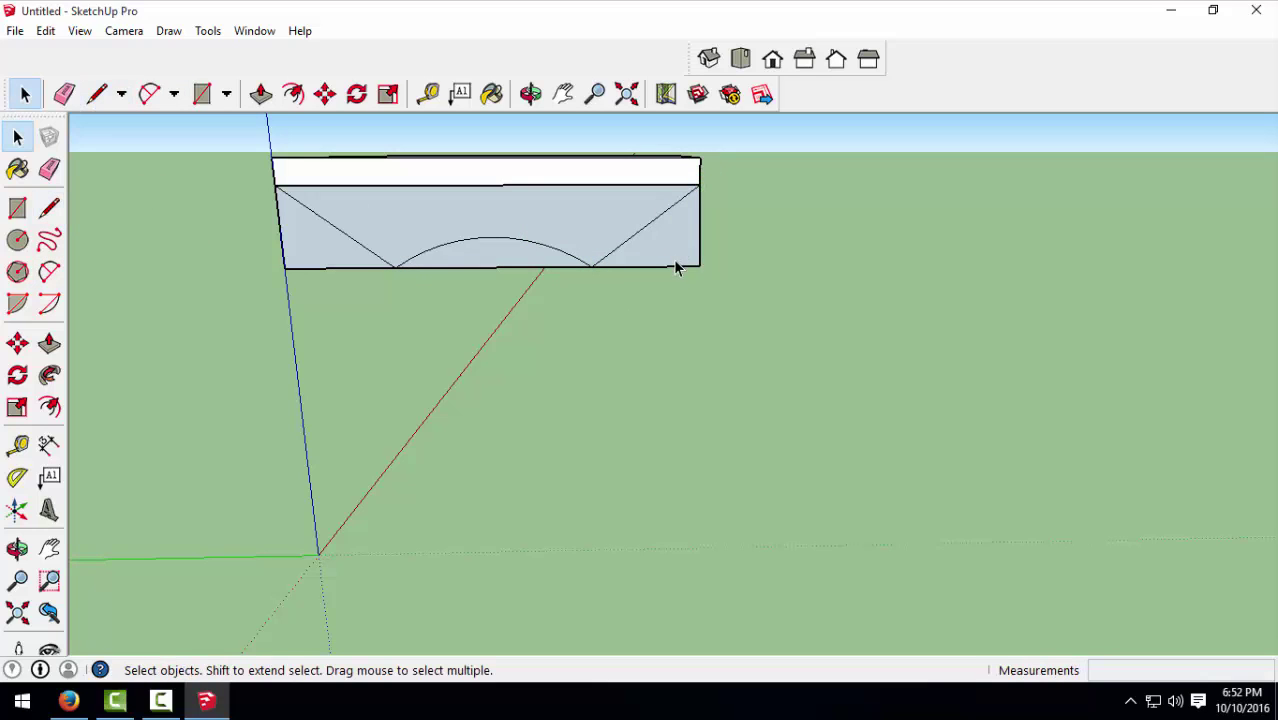
Step: Erase the panel's right edge and bottom edge pieces, leaving the arched profile
{"action": "key", "text": "e"}
{"action": "left_click", "coordinate": [699, 249]}
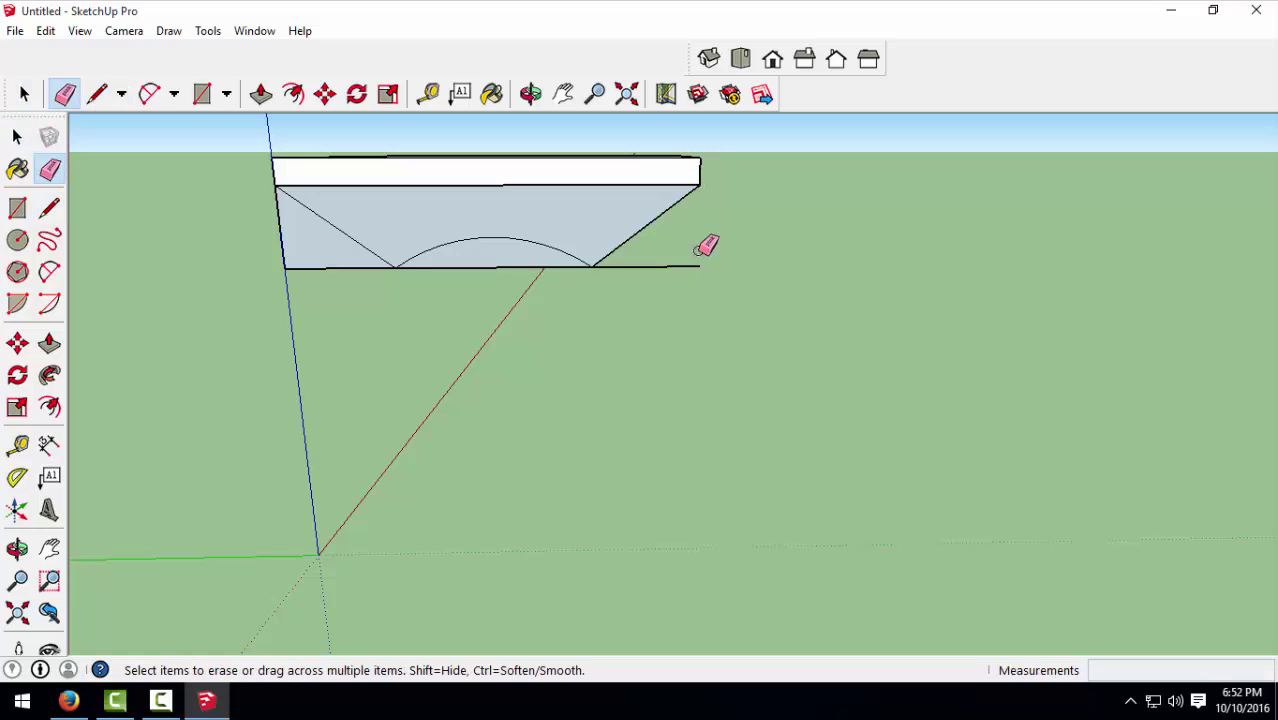
{"action": "left_click", "coordinate": [637, 267]}
{"action": "left_click", "coordinate": [522, 265]}
{"action": "left_click", "coordinate": [328, 266]}
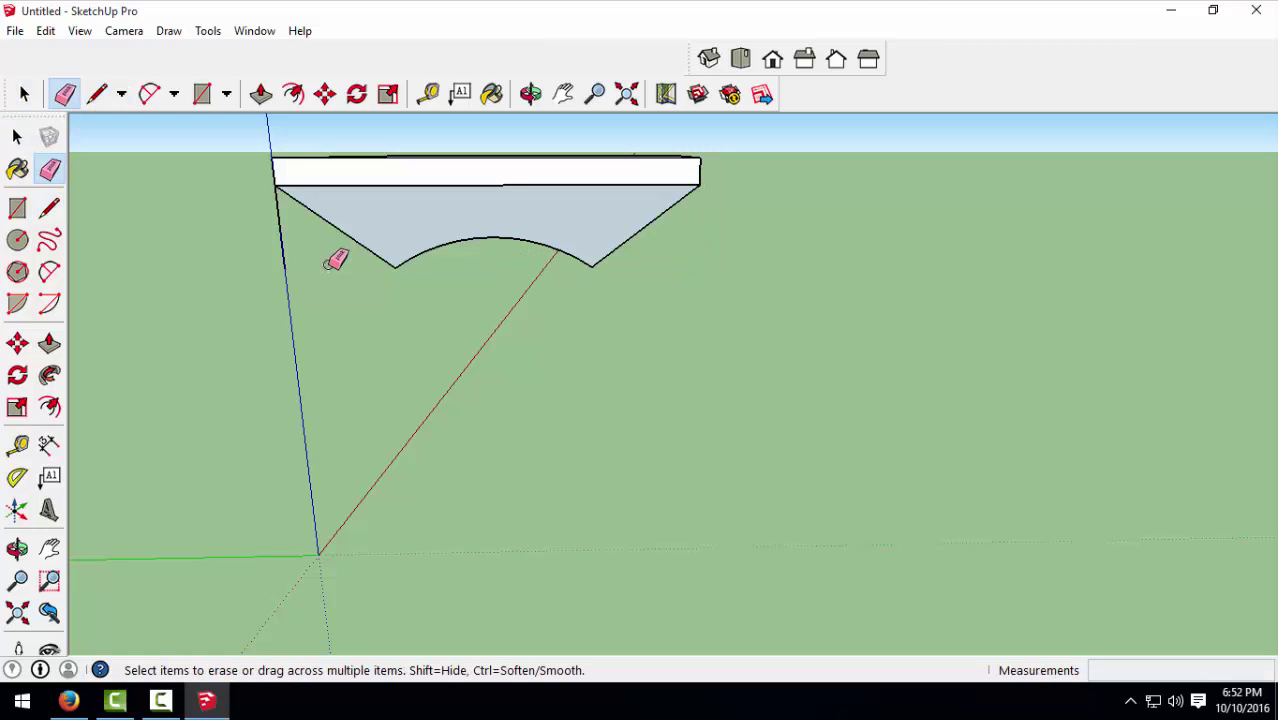
{"action": "key", "text": "space"}
Step: Push/Pull the arched bracket face to give it thickness
{"action": "mouse_move", "coordinate": [849, 350]}
{"action": "middle_mouse_down"}
{"action": "mouse_move", "coordinate": [319, 305]}
{"action": "mouse_move", "coordinate": [784, 368]}
{"action": "mouse_move", "coordinate": [667, 361]}
{"action": "mouse_move", "coordinate": [725, 351]}
{"action": "middle_mouse_up"}
{"action": "key", "text": "p"}
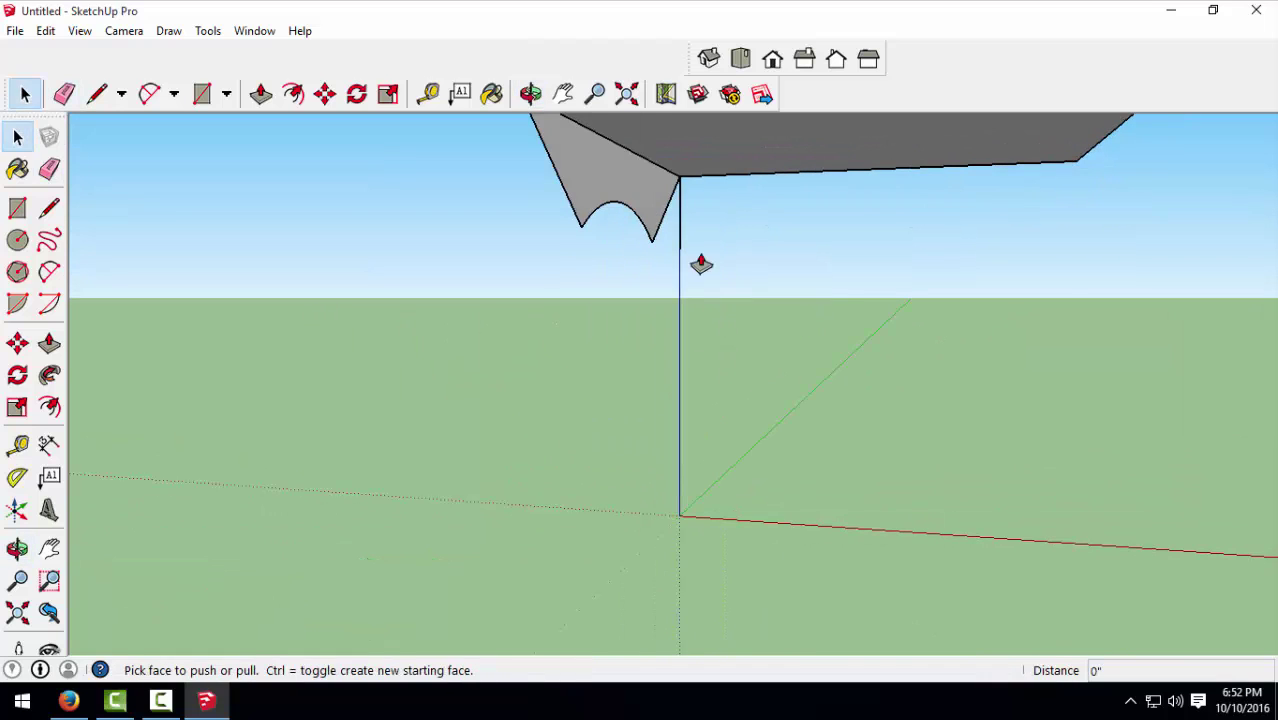
{"action": "left_click", "coordinate": [633, 188]}
{"action": "key", "text": "space"}
{"action": "mouse_move", "coordinate": [616, 282]}
{"action": "middle_mouse_down"}
{"action": "mouse_move", "coordinate": [605, 365]}
{"action": "mouse_move", "coordinate": [688, 383]}
{"action": "mouse_move", "coordinate": [940, 499]}
{"action": "mouse_move", "coordinate": [601, 328]}
{"action": "middle_mouse_up"}
Step: Make the bracket its own component, Component#2
{"action": "left_click", "coordinate": [642, 260]}
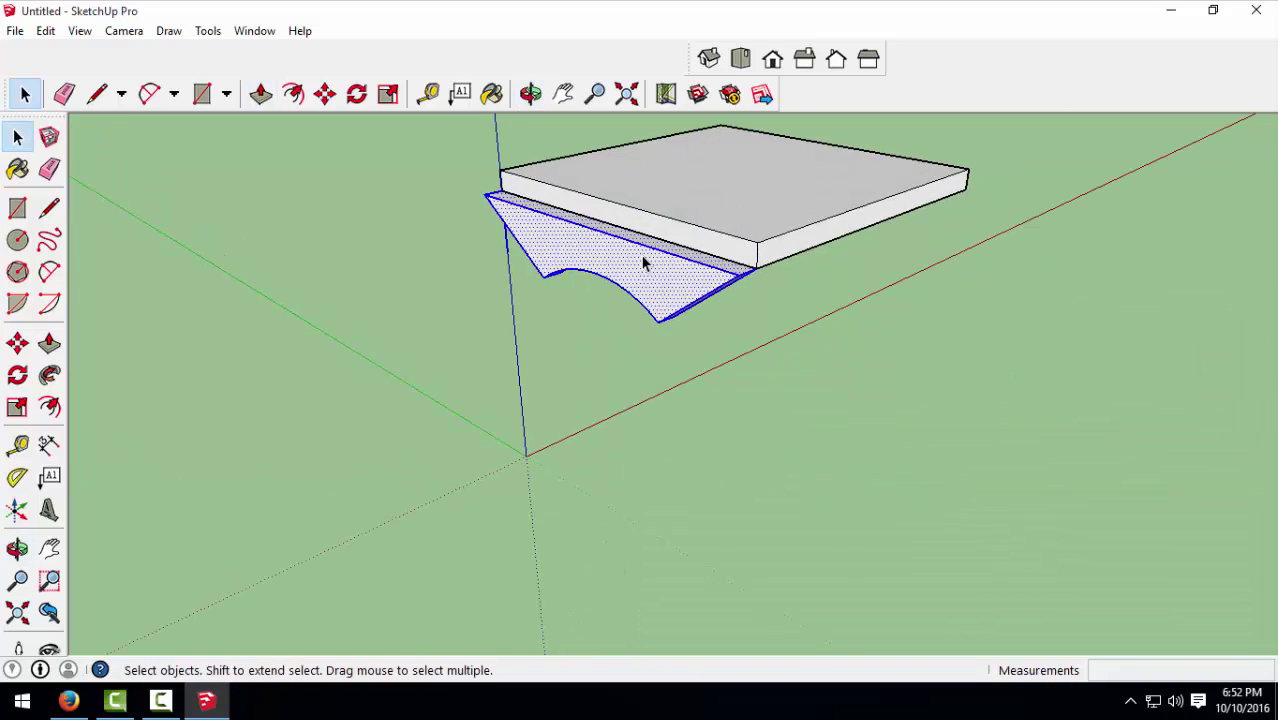
{"action": "right_click", "coordinate": [642, 257]}
{"action": "left_click", "coordinate": [722, 398]}
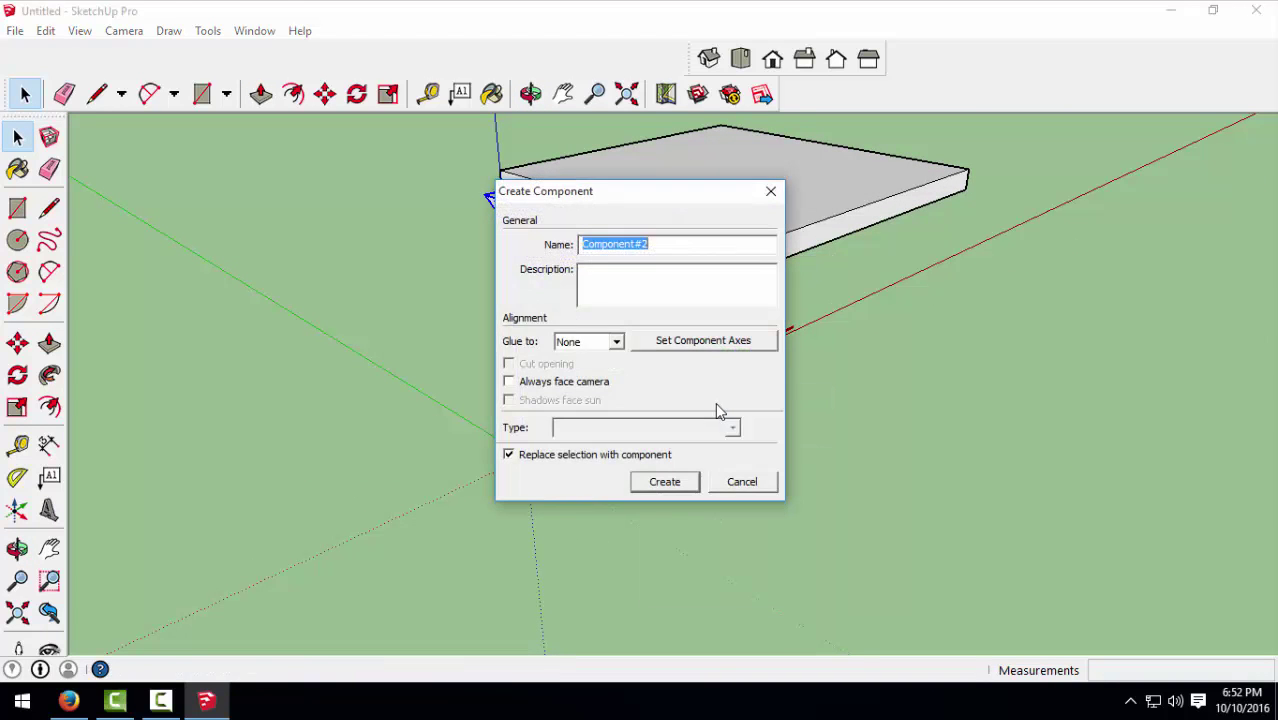
{"action": "key", "text": "Return"}
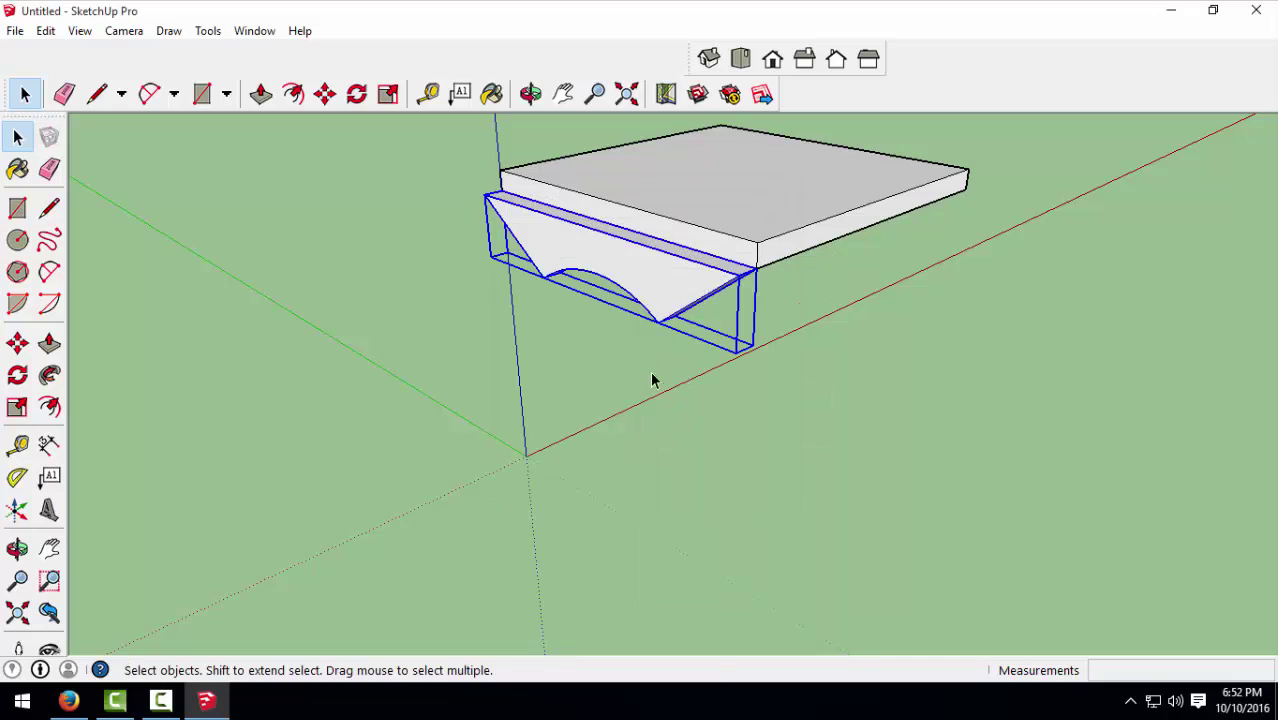
{"action": "mouse_move", "coordinate": [673, 374]}
{"action": "middle_mouse_down"}
{"action": "mouse_move", "coordinate": [613, 363]}
{"action": "mouse_move", "coordinate": [585, 337]}
{"action": "mouse_move", "coordinate": [616, 228]}
{"action": "middle_mouse_up"}
Step: Snap the bracket's top corner to the slab corner and shift it along the slab
{"action": "key", "text": "m"}
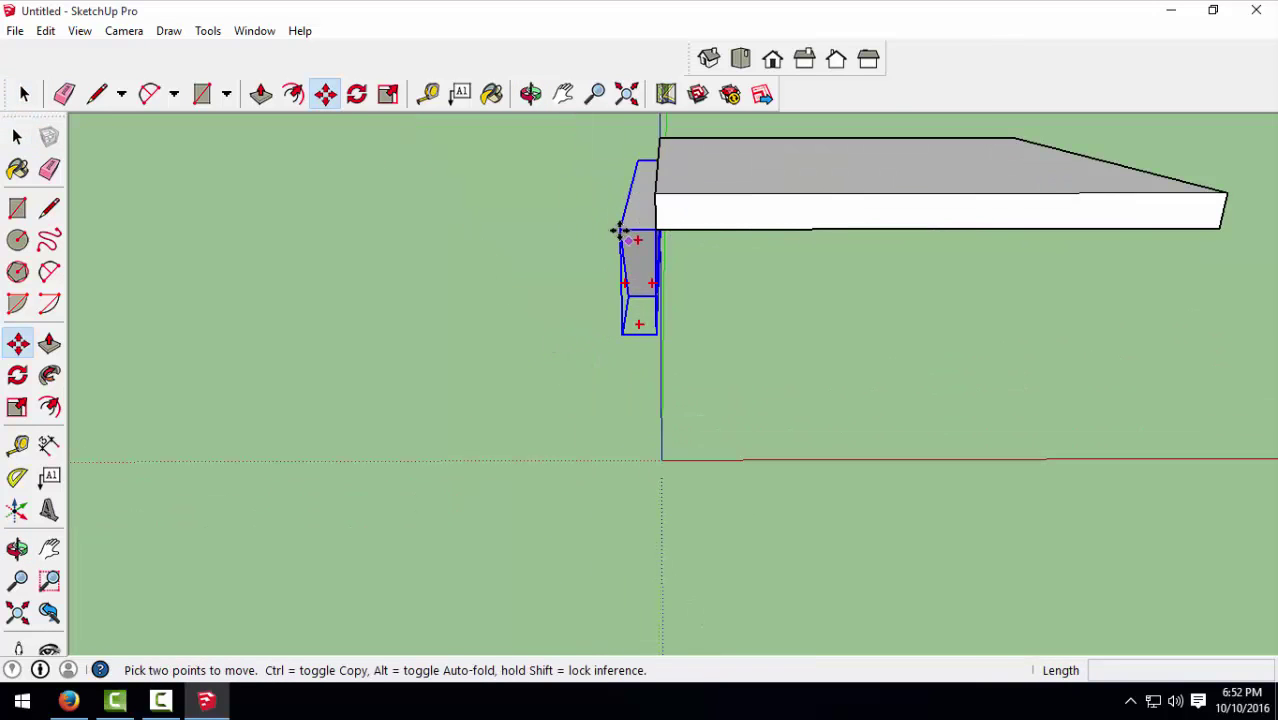
{"action": "left_click", "coordinate": [620, 229]}
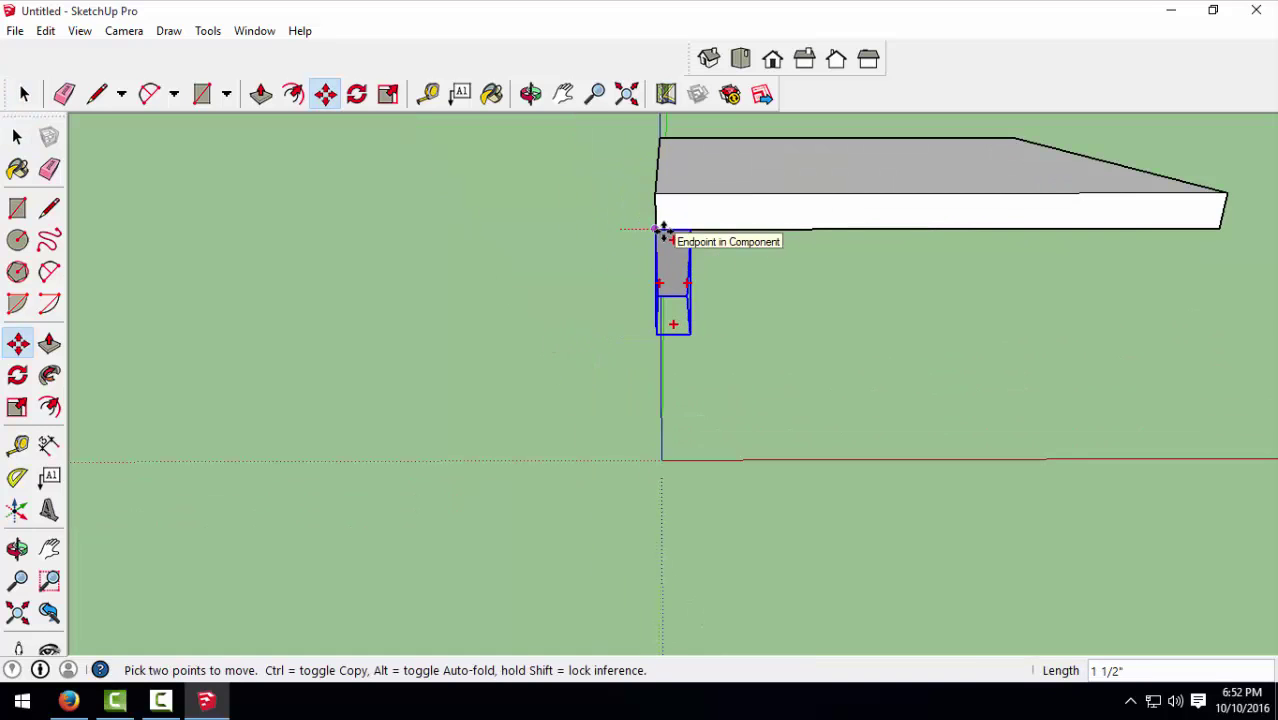
{"action": "left_click", "coordinate": [652, 230]}
{"action": "left_click", "coordinate": [690, 229]}
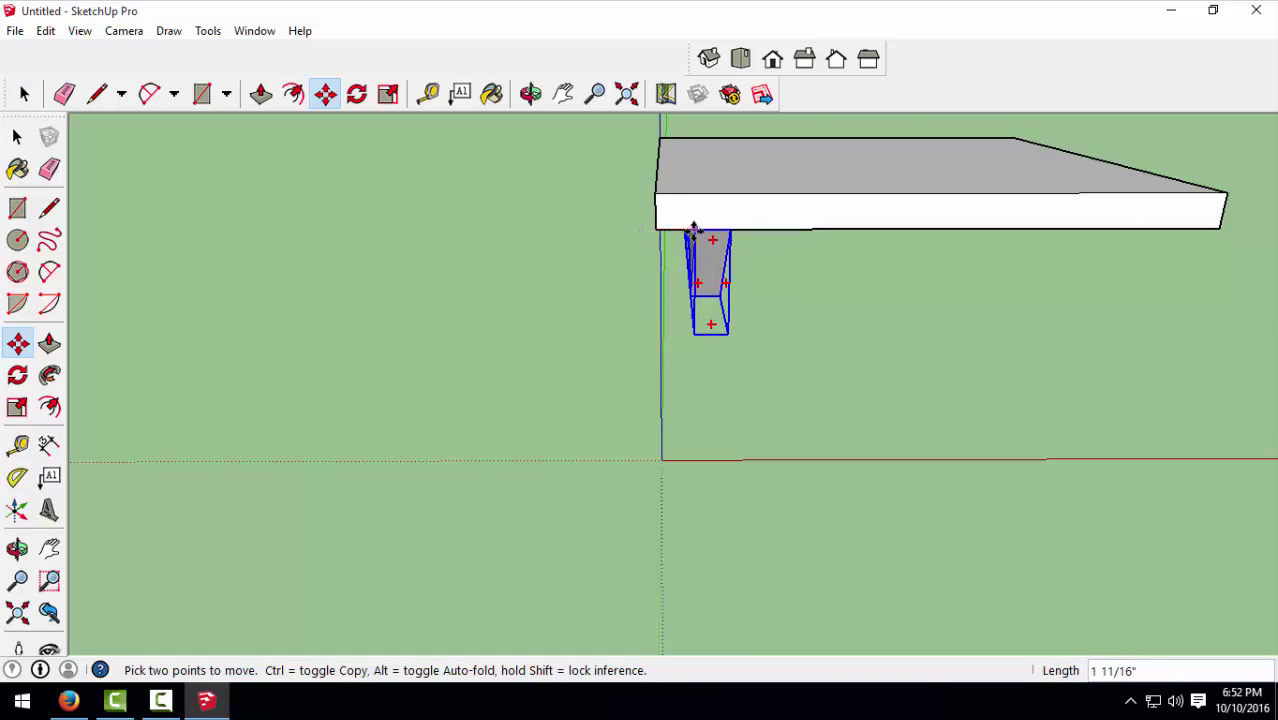
{"action": "key", "text": "space"}
{"action": "mouse_move", "coordinate": [793, 422]}
{"action": "middle_mouse_down"}
{"action": "mouse_move", "coordinate": [642, 379]}
{"action": "mouse_move", "coordinate": [799, 397]}
{"action": "mouse_move", "coordinate": [760, 400]}
{"action": "middle_mouse_up"}
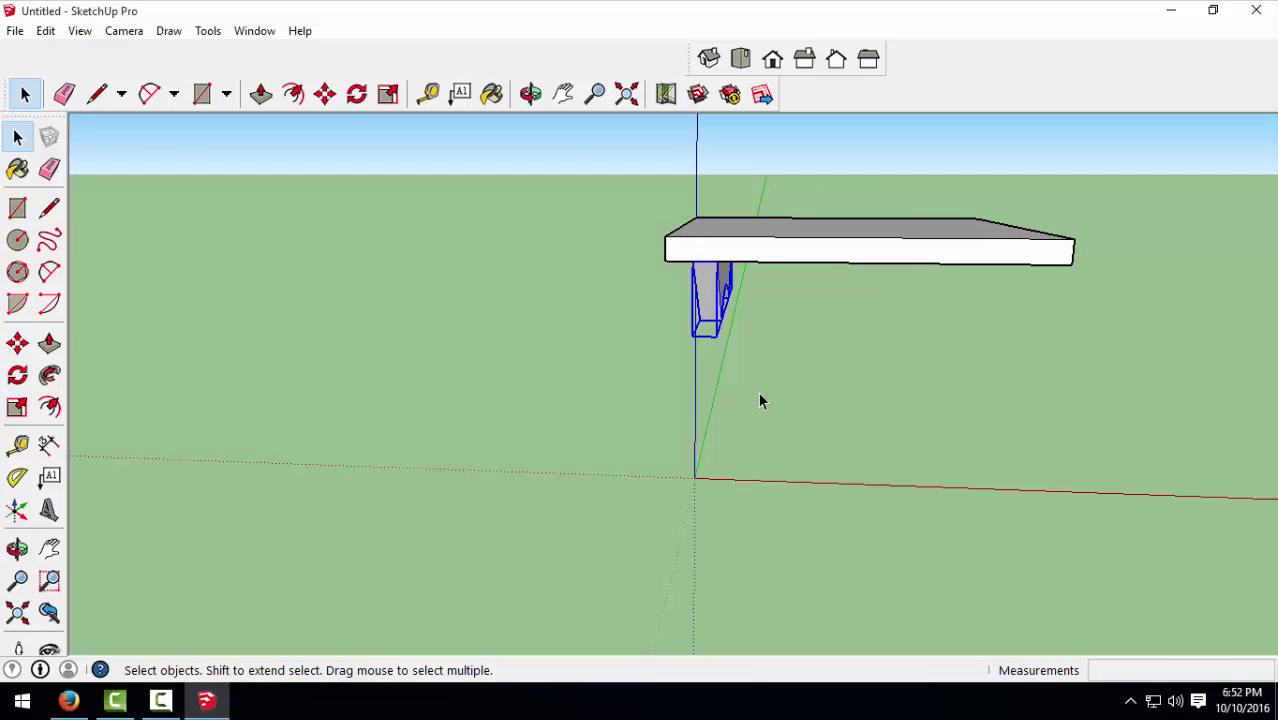
Step: Copy the bracket to the slab's opposite end and adjust its position
{"action": "key", "text": "m"}
{"action": "scroll", "coordinate": [759, 383], "scroll_direction": "up", "scroll_amount": 1}
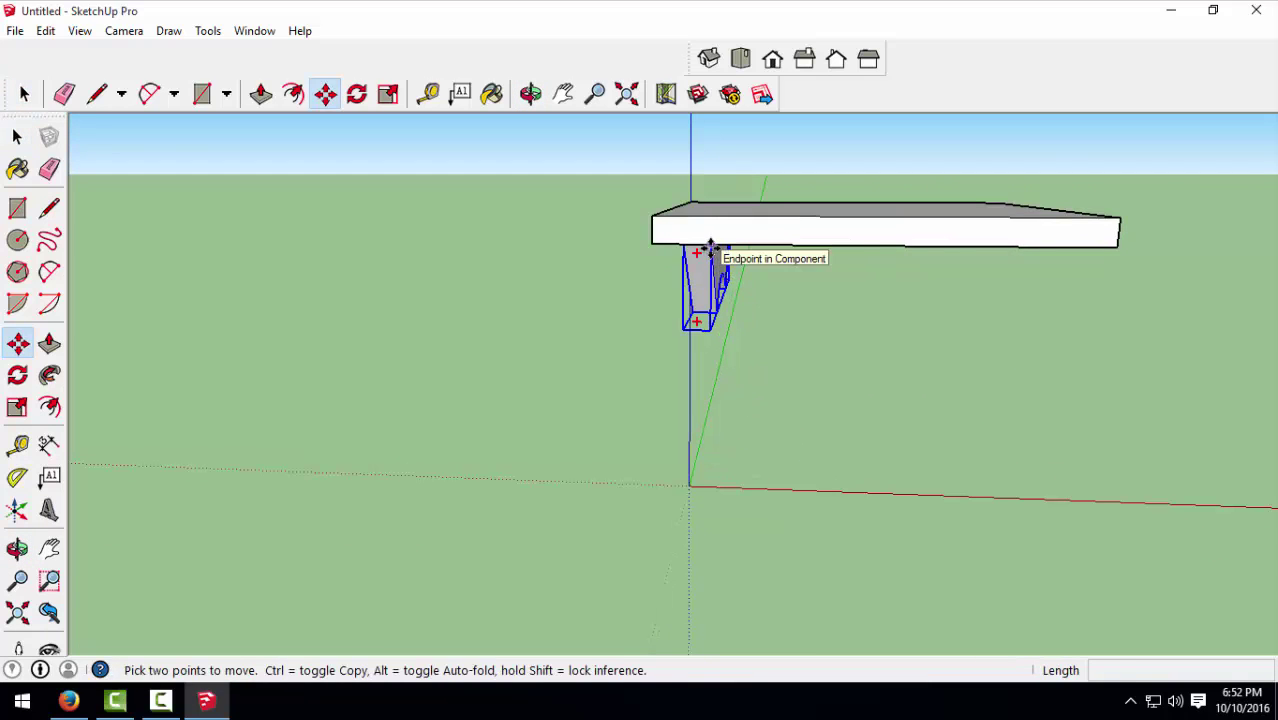
{"action": "key", "text": "ctrl"}
{"action": "left_click", "coordinate": [708, 251]}
{"action": "left_click", "coordinate": [1115, 253]}
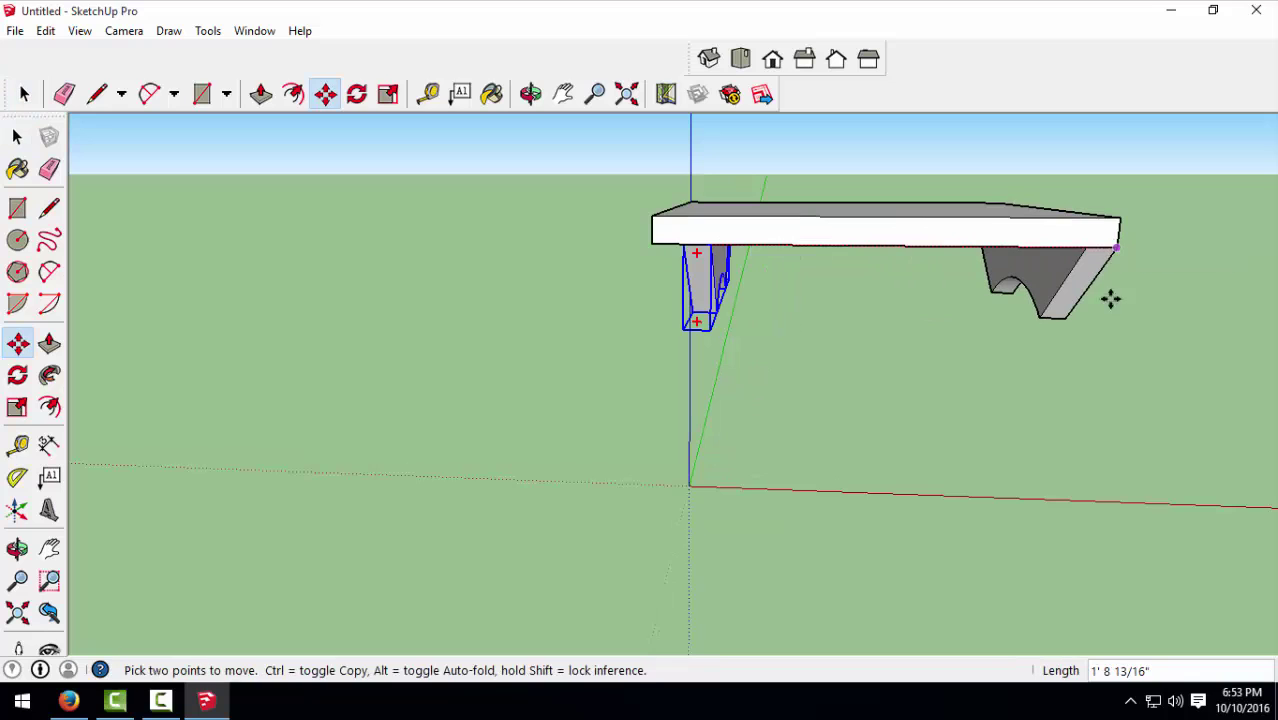
{"action": "middle_click_drag", "start_coordinate": [1110, 297], "coordinate": [917, 321]}
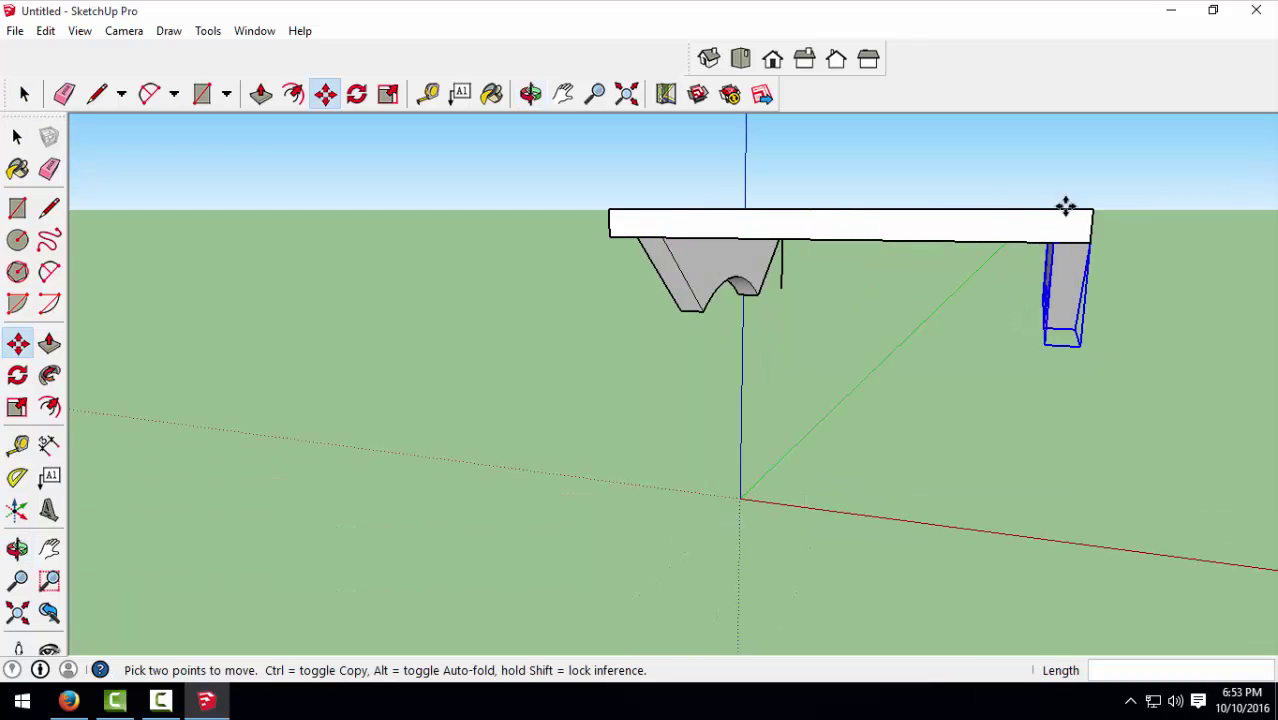
{"action": "left_click", "coordinate": [1093, 243]}
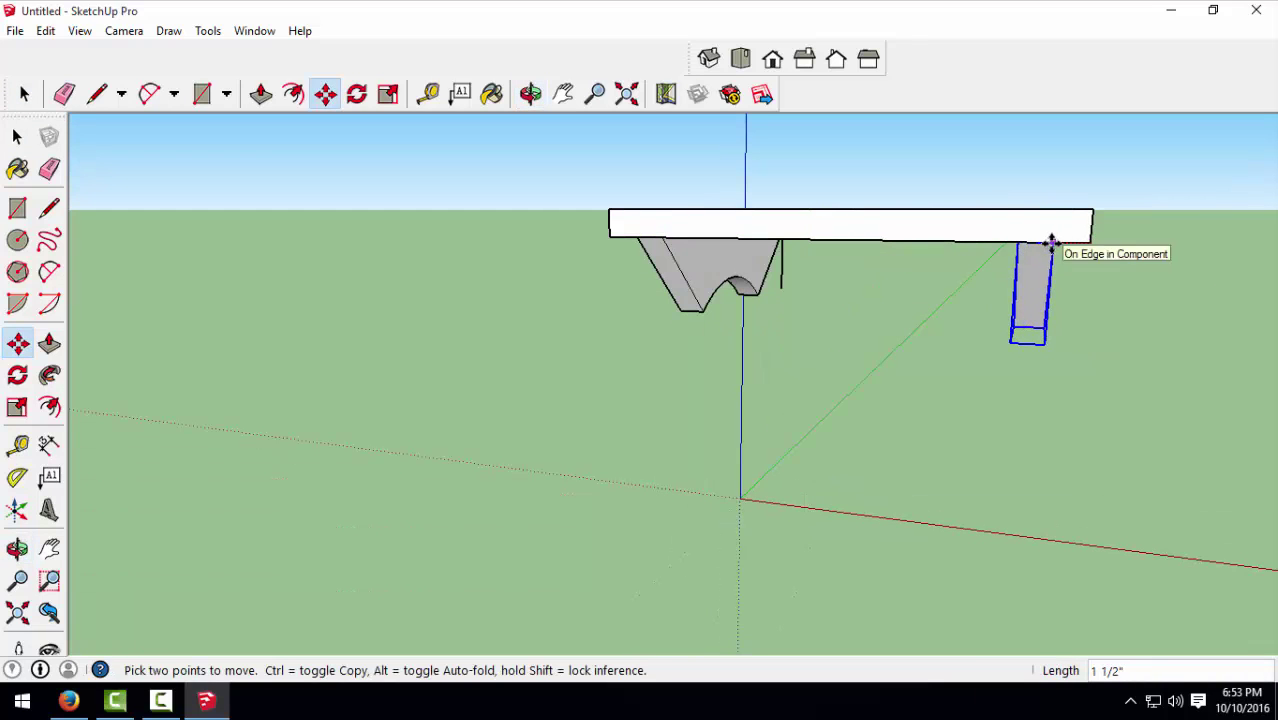
{"action": "left_click", "coordinate": [1052, 244]}
{"action": "key", "text": "space"}
{"action": "left_click", "coordinate": [878, 367]}
{"action": "mouse_move", "coordinate": [878, 367]}
{"action": "middle_mouse_down"}
{"action": "mouse_move", "coordinate": [764, 323]}
{"action": "mouse_move", "coordinate": [627, 320]}
{"action": "mouse_move", "coordinate": [838, 350]}
{"action": "mouse_move", "coordinate": [693, 357]}
{"action": "mouse_move", "coordinate": [1006, 308]}
{"action": "middle_mouse_up"}
Step: Edit the bracket component and erase its stray vertical edge
{"action": "left_click", "coordinate": [1006, 308]}
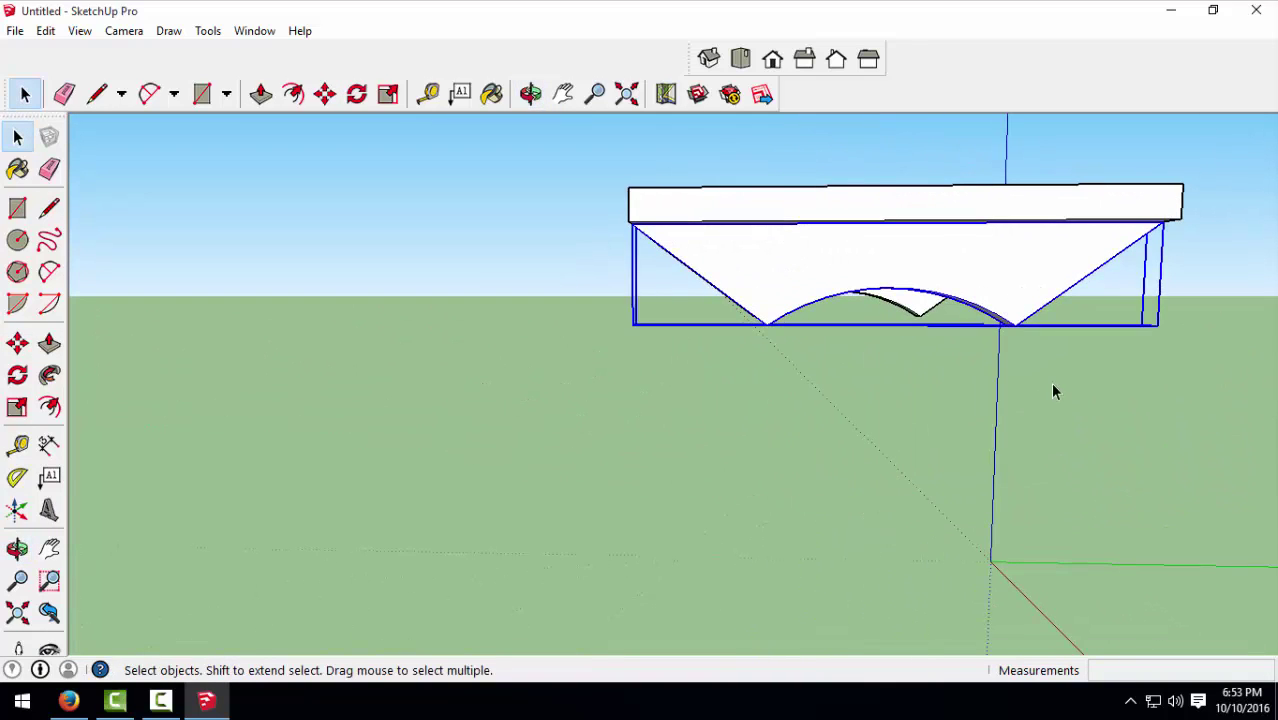
{"action": "mouse_move", "coordinate": [1050, 382]}
{"action": "middle_mouse_down"}
{"action": "mouse_move", "coordinate": [958, 392]}
{"action": "mouse_move", "coordinate": [958, 240]}
{"action": "middle_mouse_up"}
{"action": "double_click", "coordinate": [958, 238]}
{"action": "key", "text": "e"}
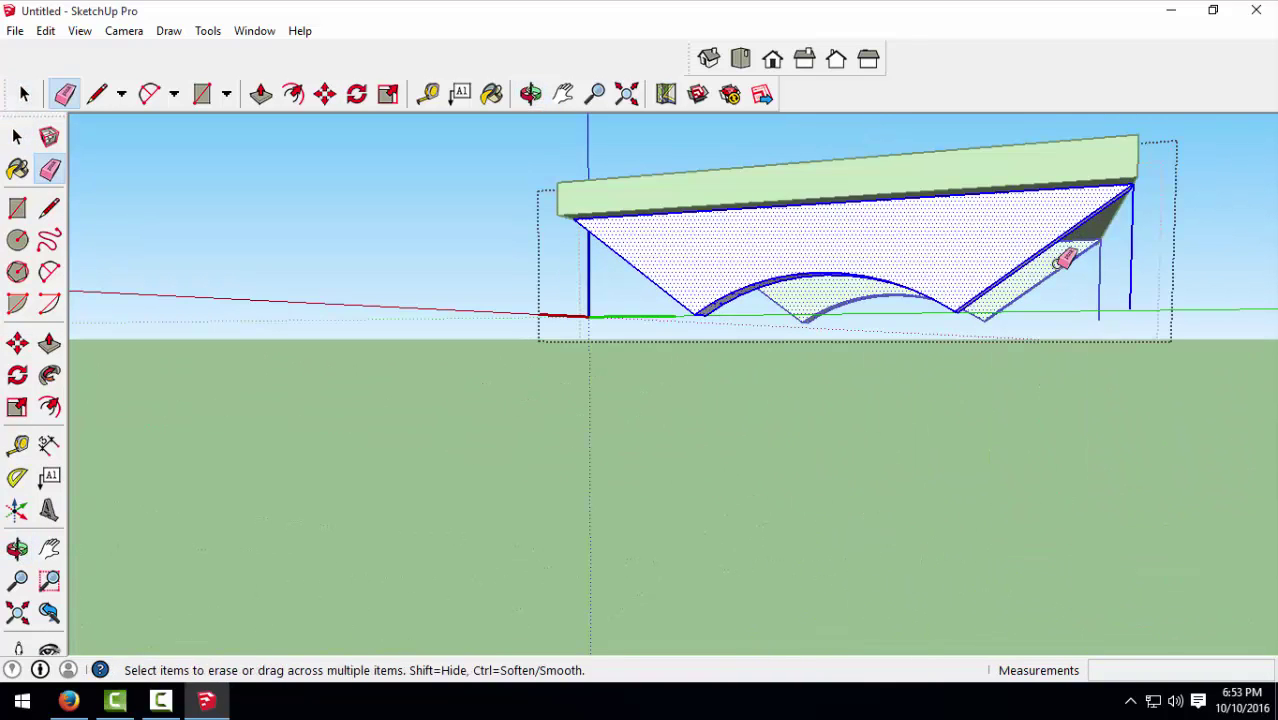
{"action": "left_click", "coordinate": [1131, 248]}
{"action": "key", "text": "space"}
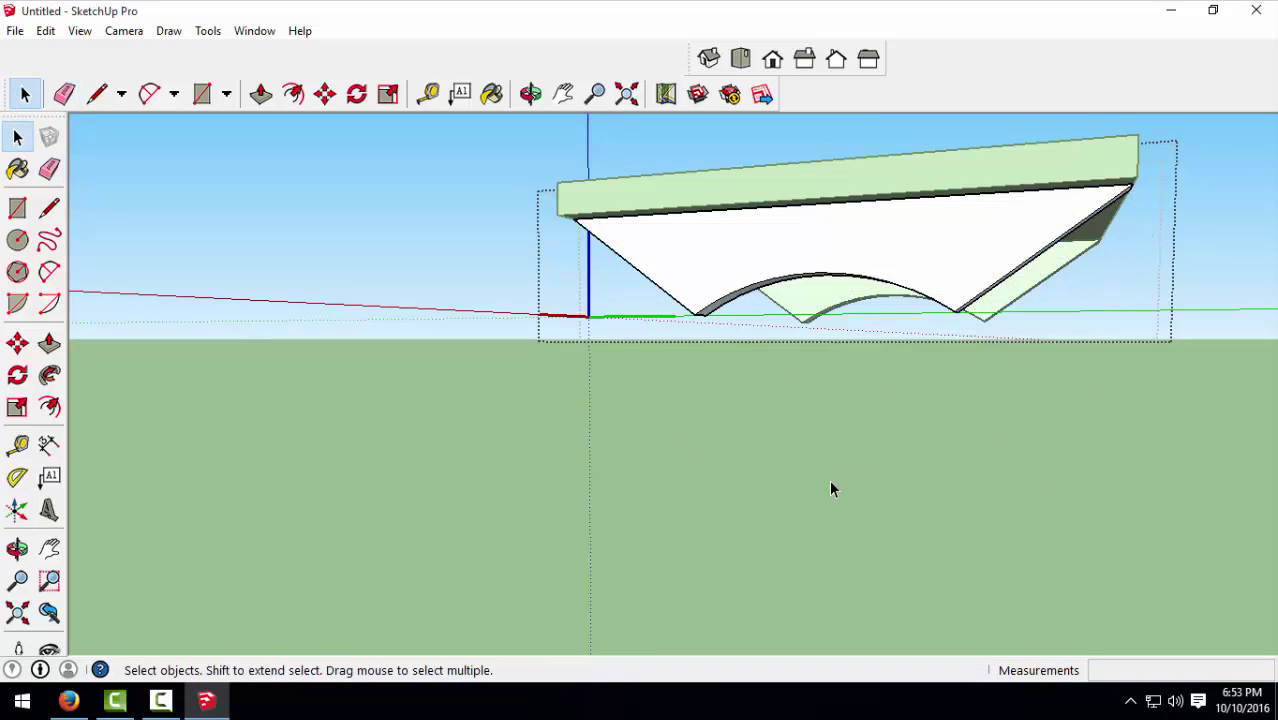
{"action": "left_click", "coordinate": [829, 479]}
{"action": "mouse_move", "coordinate": [838, 478]}
{"action": "middle_mouse_down"}
{"action": "mouse_move", "coordinate": [836, 450]}
{"action": "mouse_move", "coordinate": [611, 497]}
{"action": "mouse_move", "coordinate": [730, 500]}
{"action": "mouse_move", "coordinate": [738, 480]}
{"action": "middle_mouse_up"}
{"action": "mouse_move", "coordinate": [931, 476]}
{"action": "middle_mouse_down"}
{"action": "mouse_move", "coordinate": [1210, 514]}
{"action": "mouse_move", "coordinate": [617, 442]}
{"action": "mouse_move", "coordinate": [700, 350]}
{"action": "middle_mouse_up"}
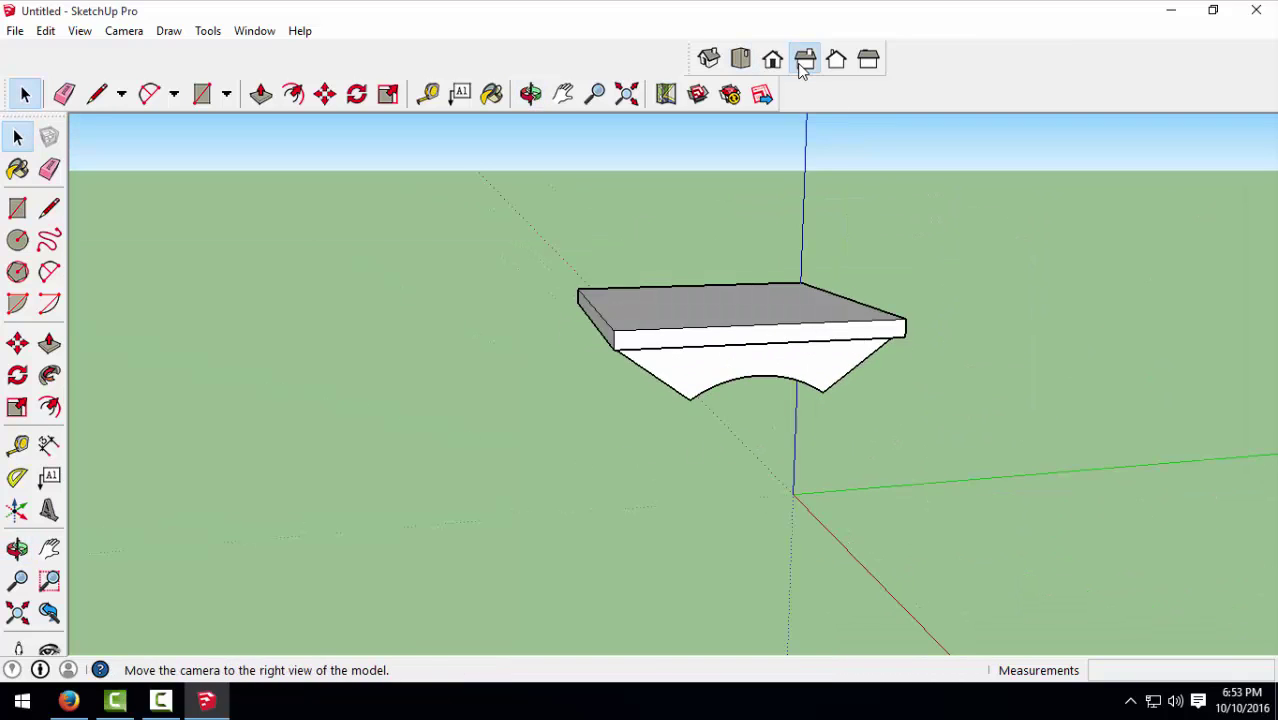
Step: Show the table in the standard Right, then Left view
{"action": "left_click", "coordinate": [804, 58]}
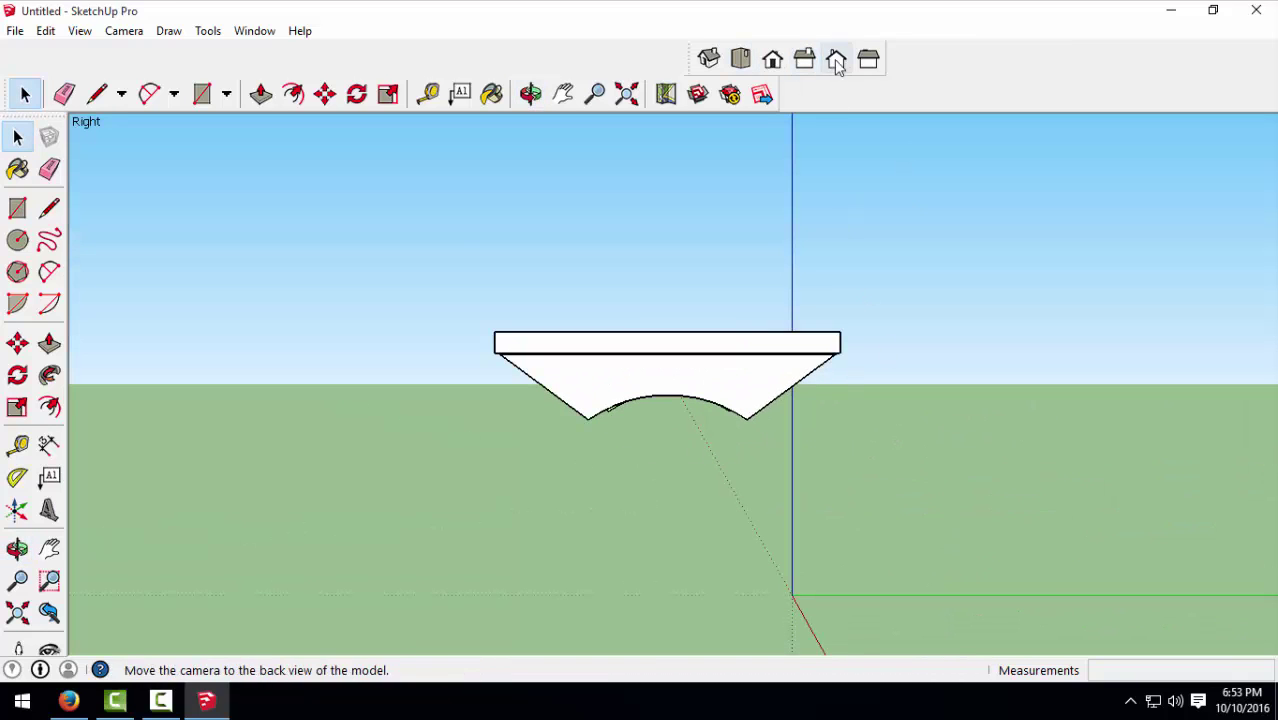
{"action": "left_click", "coordinate": [867, 59]}
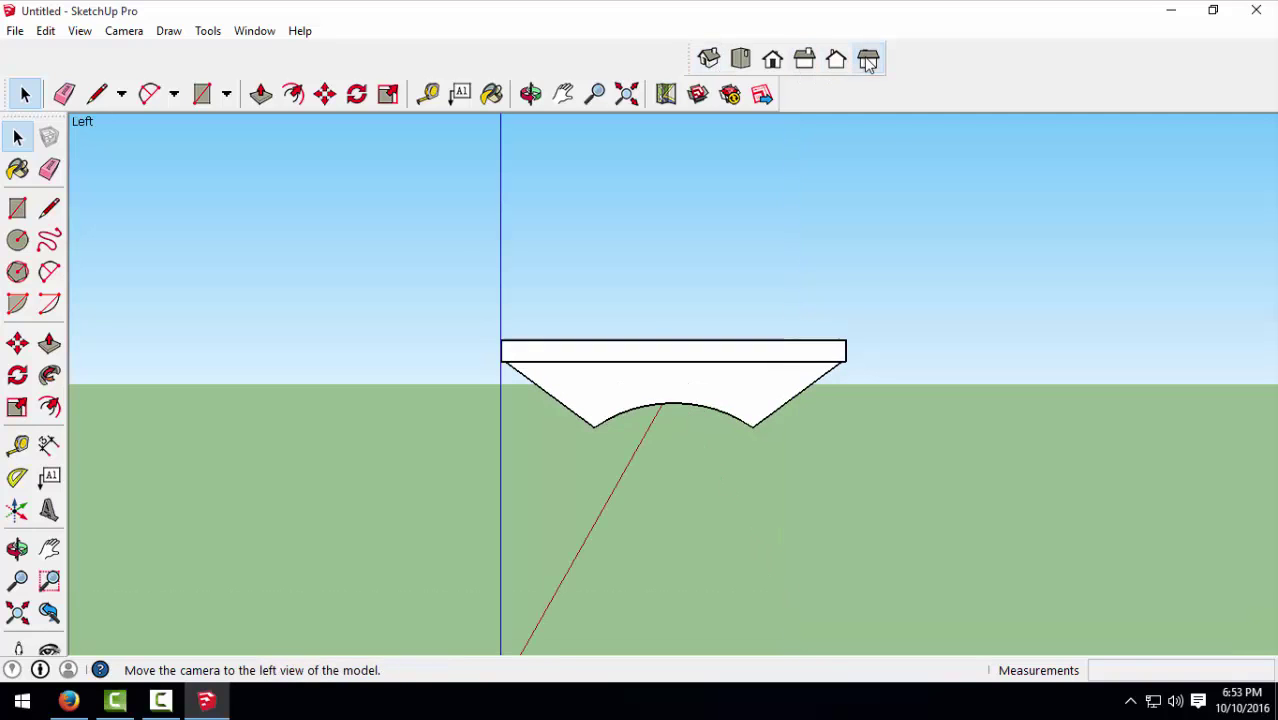
{"action": "mouse_move", "coordinate": [660, 500]}
{"action": "middle_mouse_down"}
{"action": "mouse_move", "coordinate": [752, 445]}
{"action": "mouse_move", "coordinate": [744, 463]}
{"action": "middle_mouse_up"}
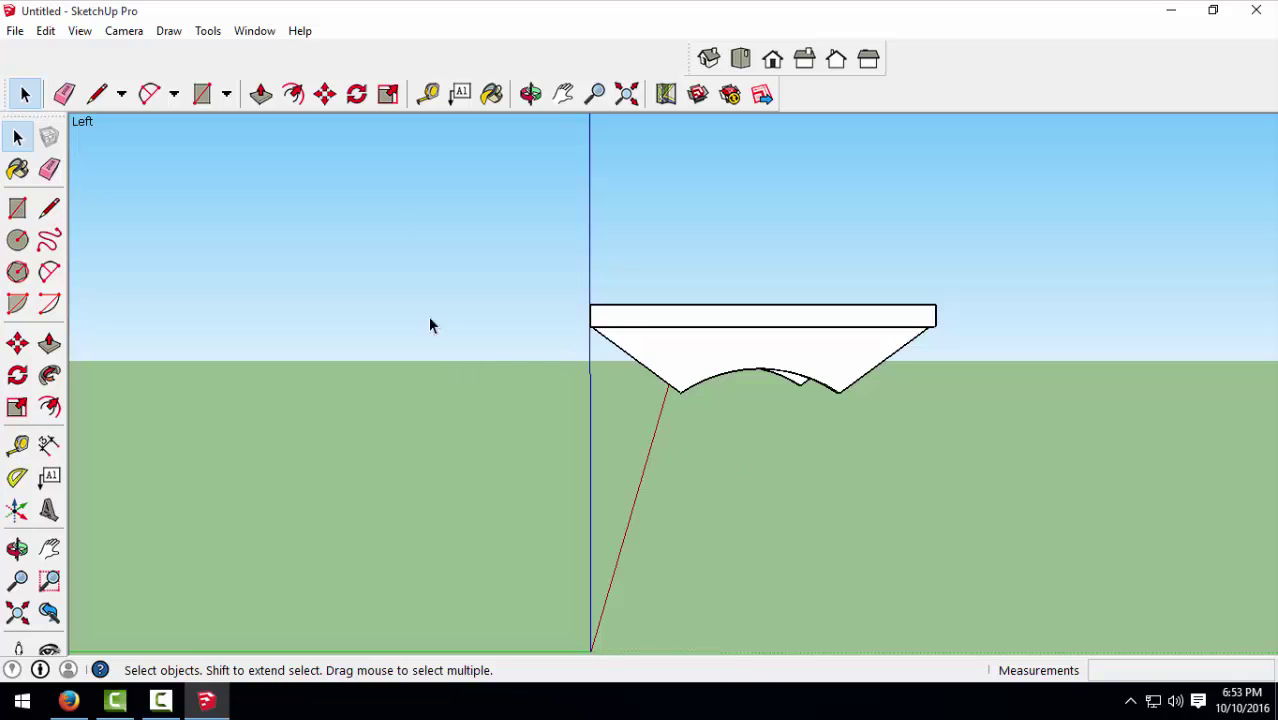
Step: Draw a rectangle on the side from the bracket's upper-left corner down to the ground
{"action": "left_click", "coordinate": [17, 207]}
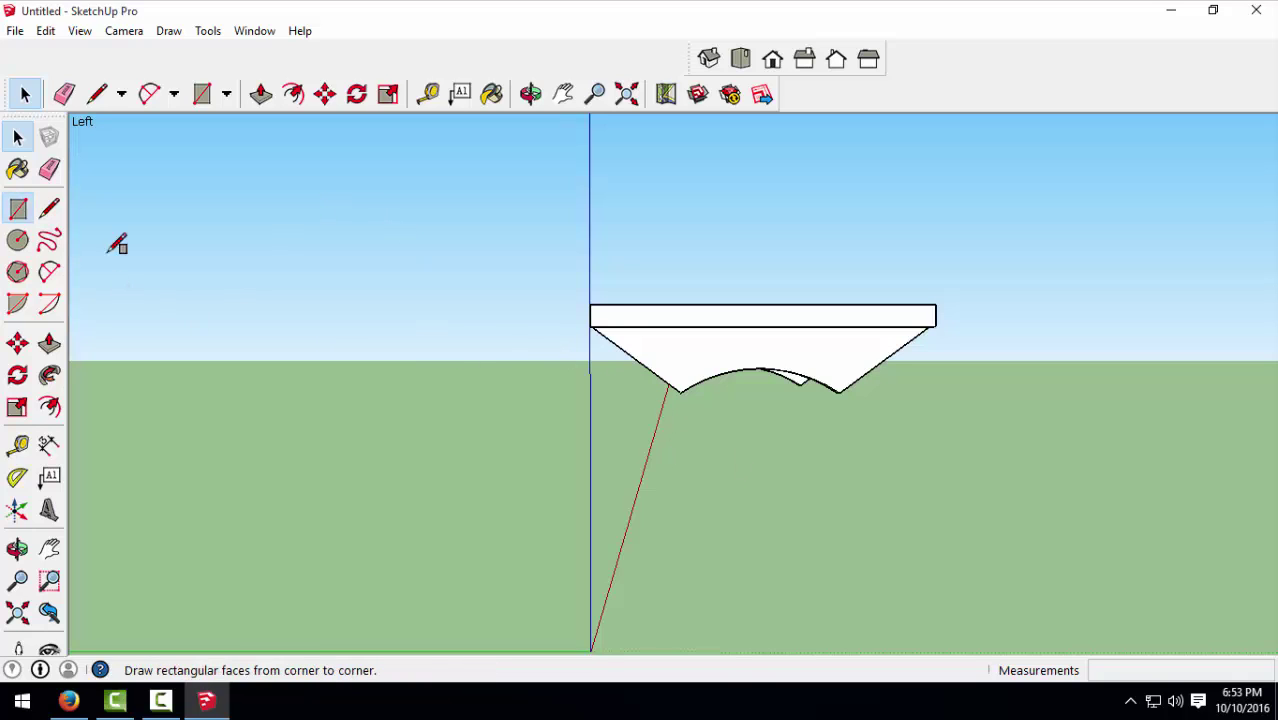
{"action": "left_click", "coordinate": [597, 325]}
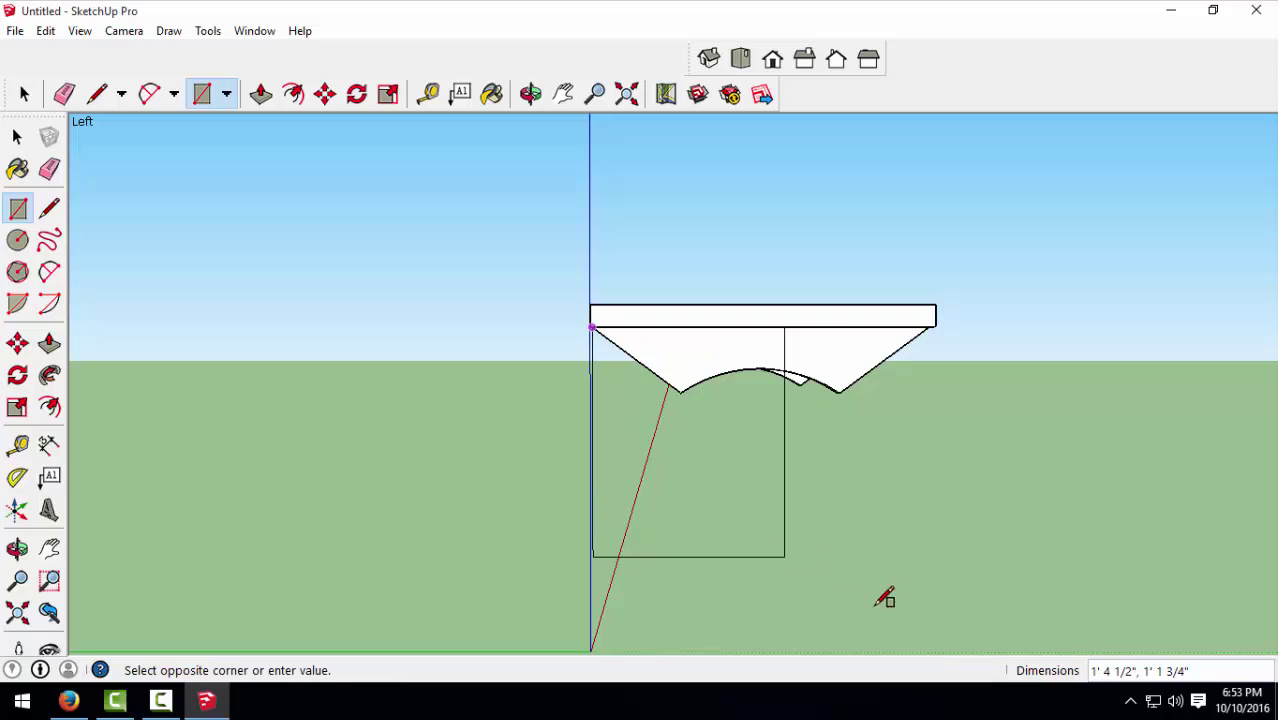
{"action": "left_click", "coordinate": [936, 642]}
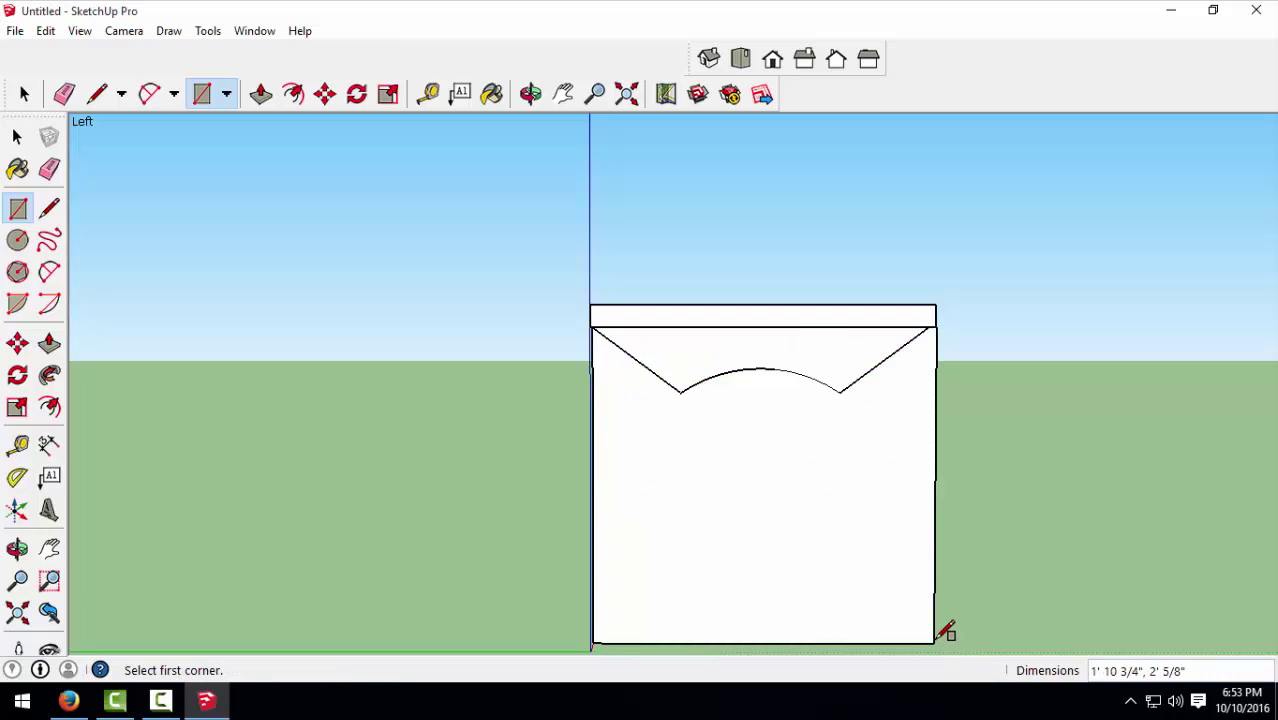
{"action": "key", "text": "space"}
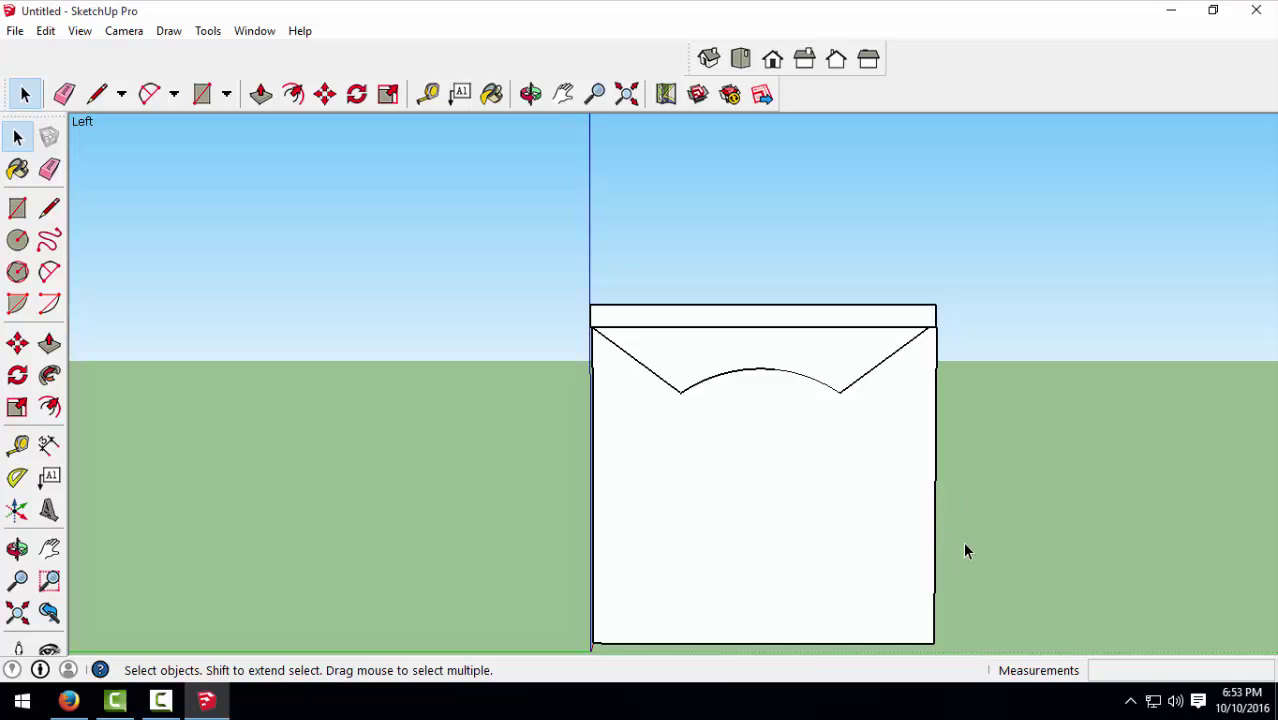
{"action": "left_click", "coordinate": [49, 207]}
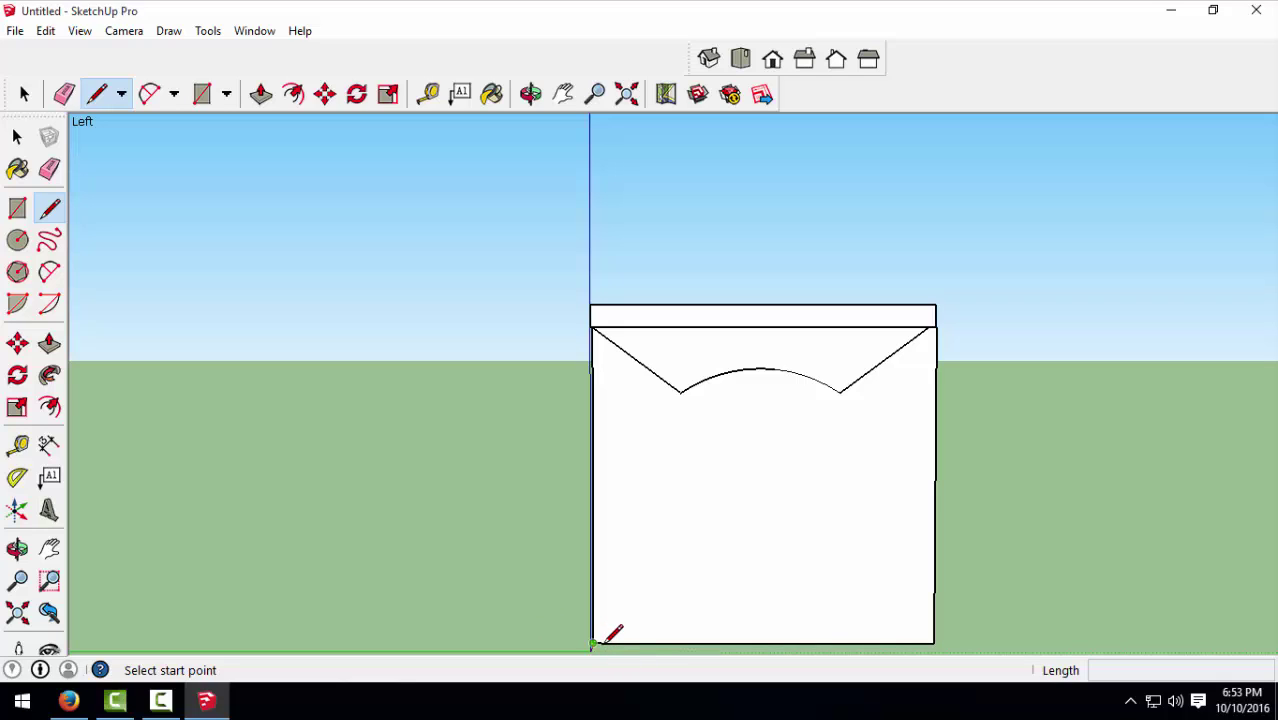
Step: Draw the first upright from the bottom-left corner and an arc curving to the top-left
{"action": "scroll", "coordinate": [593, 643], "scroll_direction": "up", "scroll_amount": 2}
{"action": "left_click", "coordinate": [603, 642]}
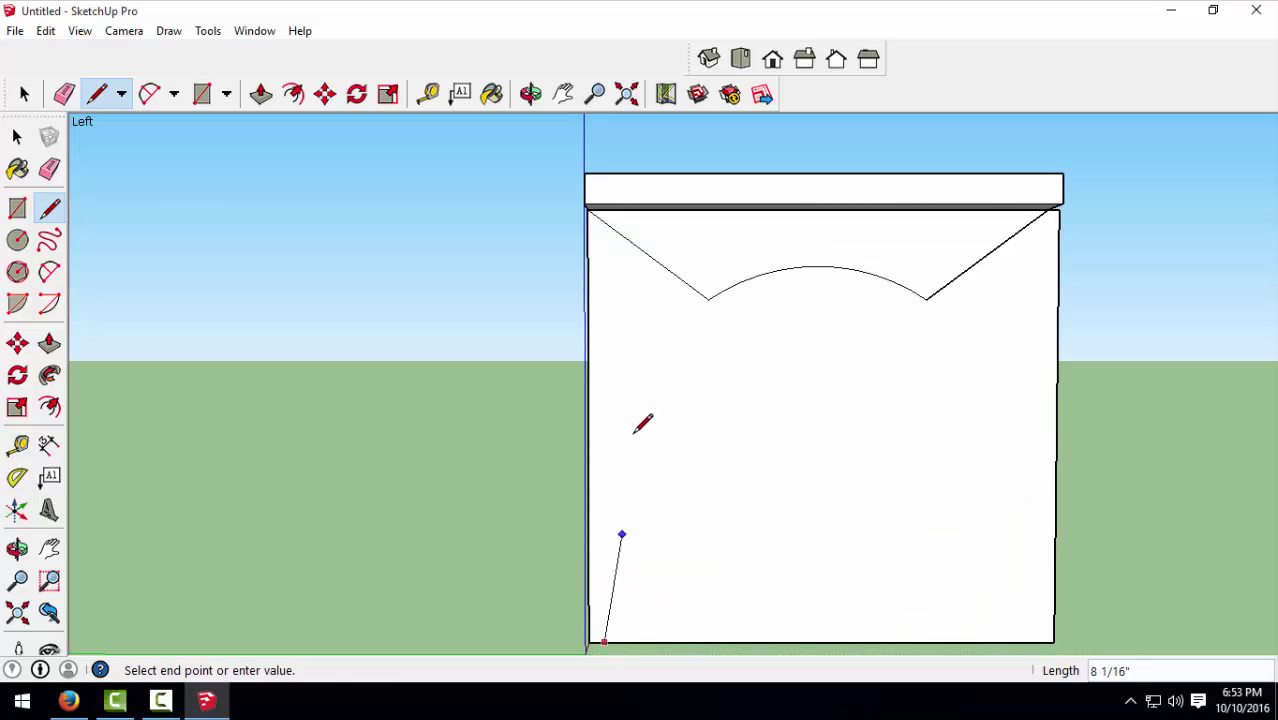
{"action": "left_click", "coordinate": [603, 342]}
{"action": "left_click", "coordinate": [49, 271]}
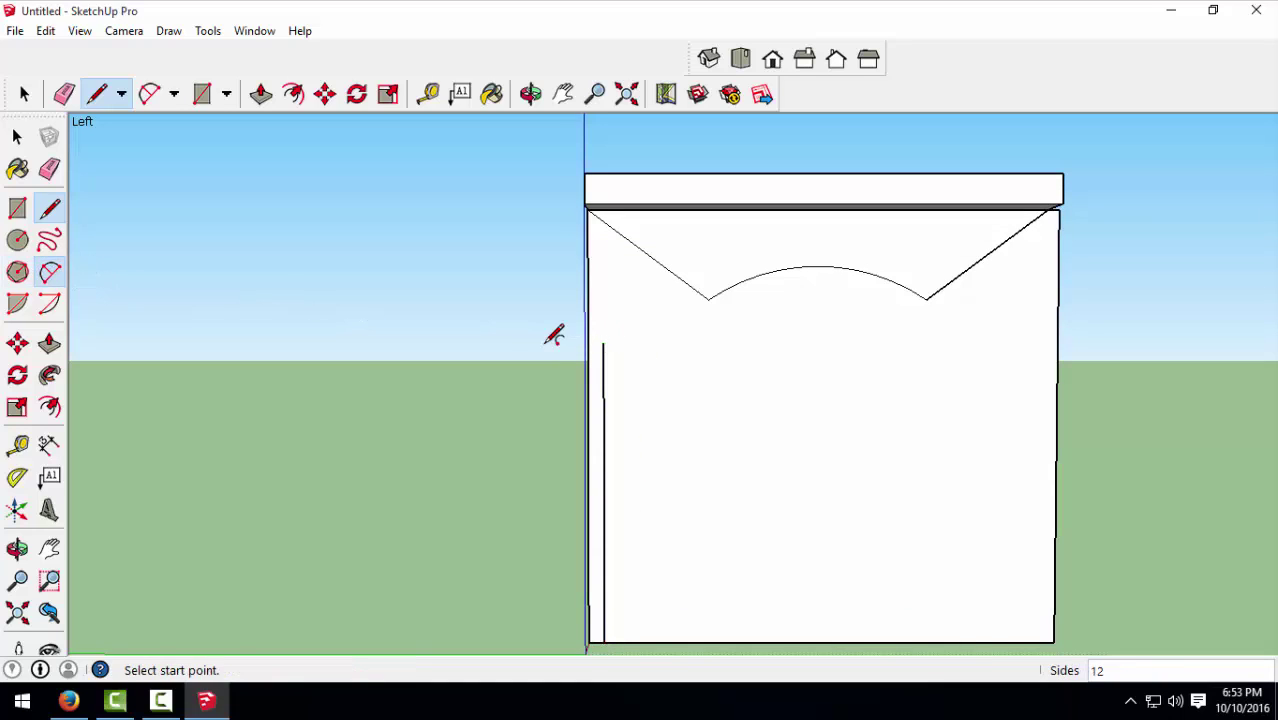
{"action": "left_click", "coordinate": [603, 342]}
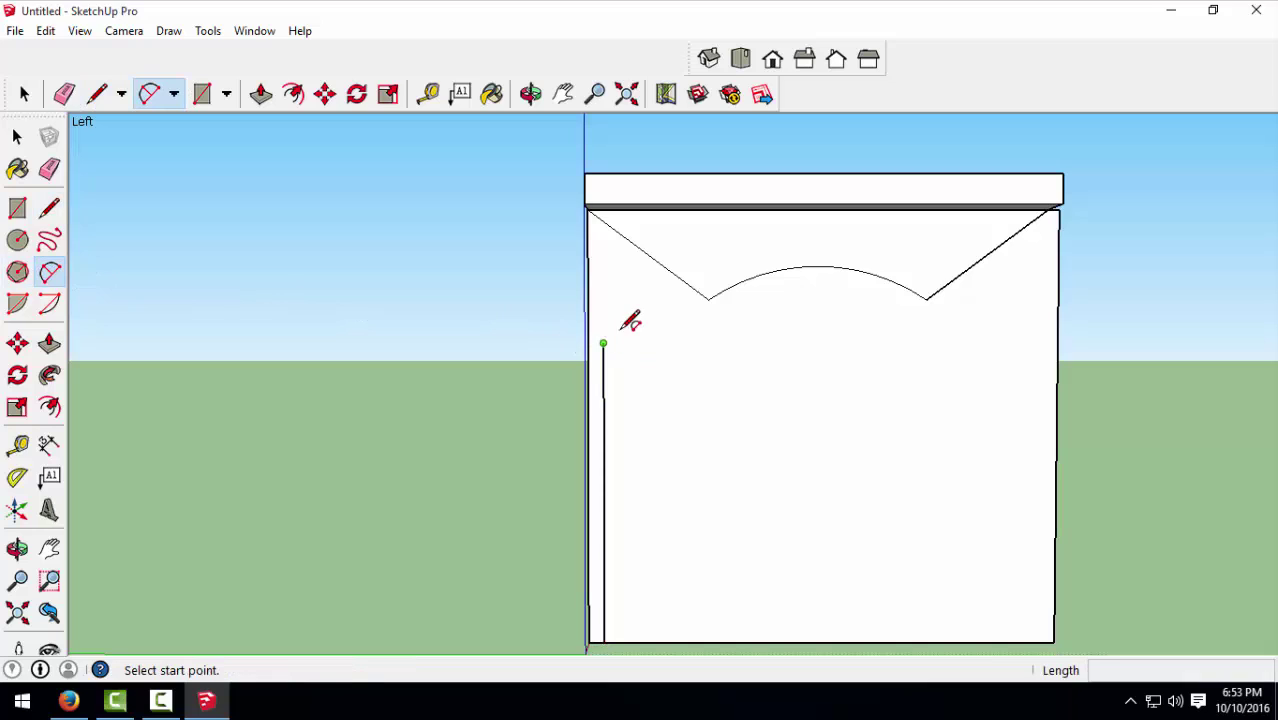
{"action": "left_click", "coordinate": [649, 236]}
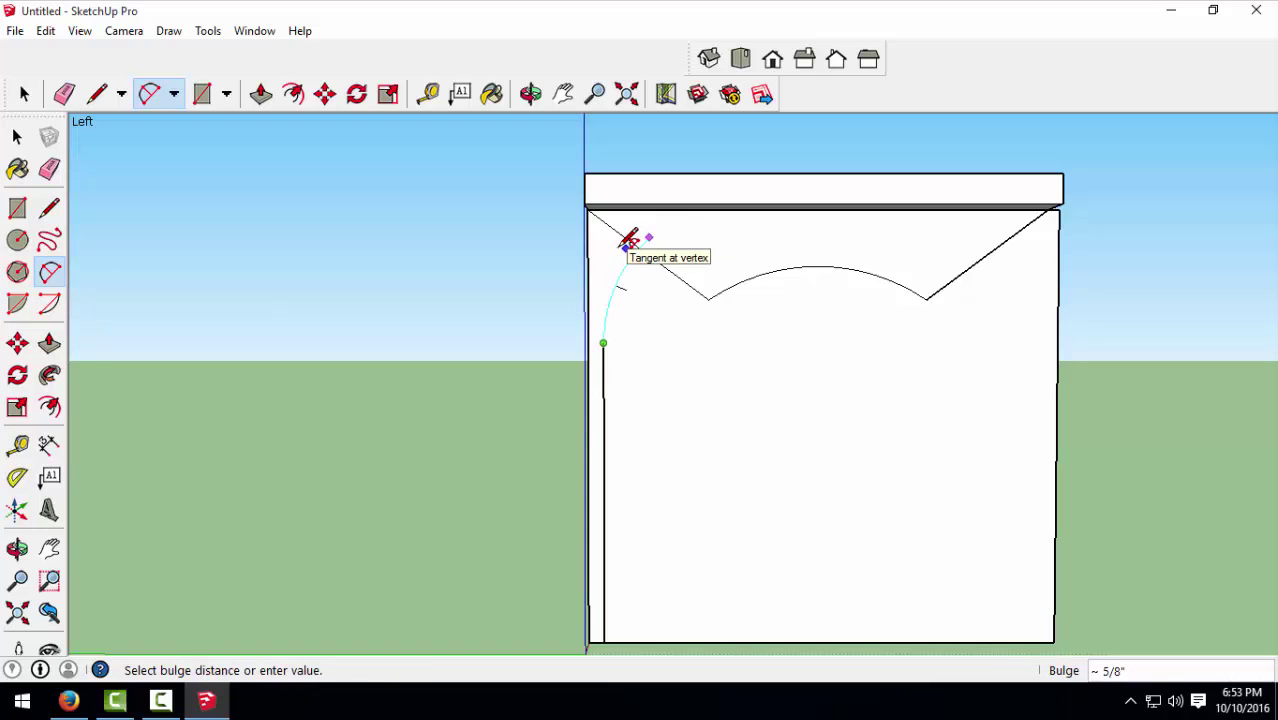
{"action": "left_click", "coordinate": [626, 243]}
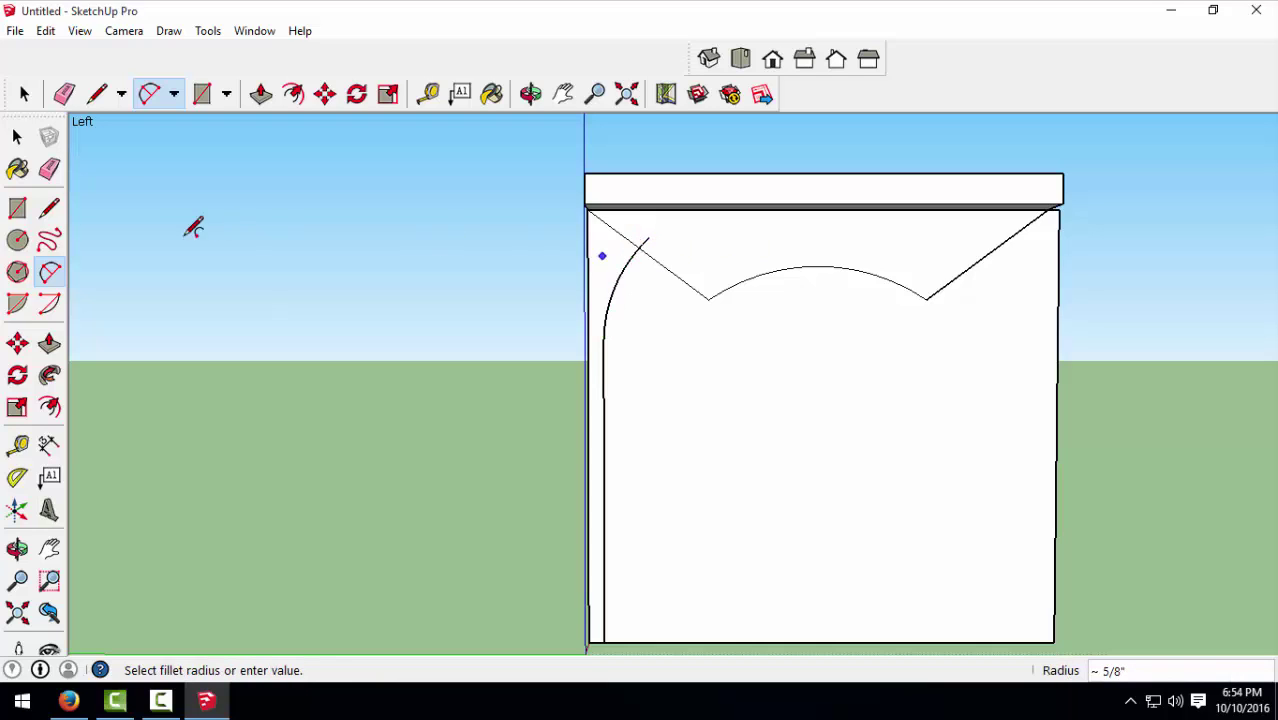
Step: Draw a second parallel upright and an inner arc ending below the tabletop
{"action": "key", "text": "l"}
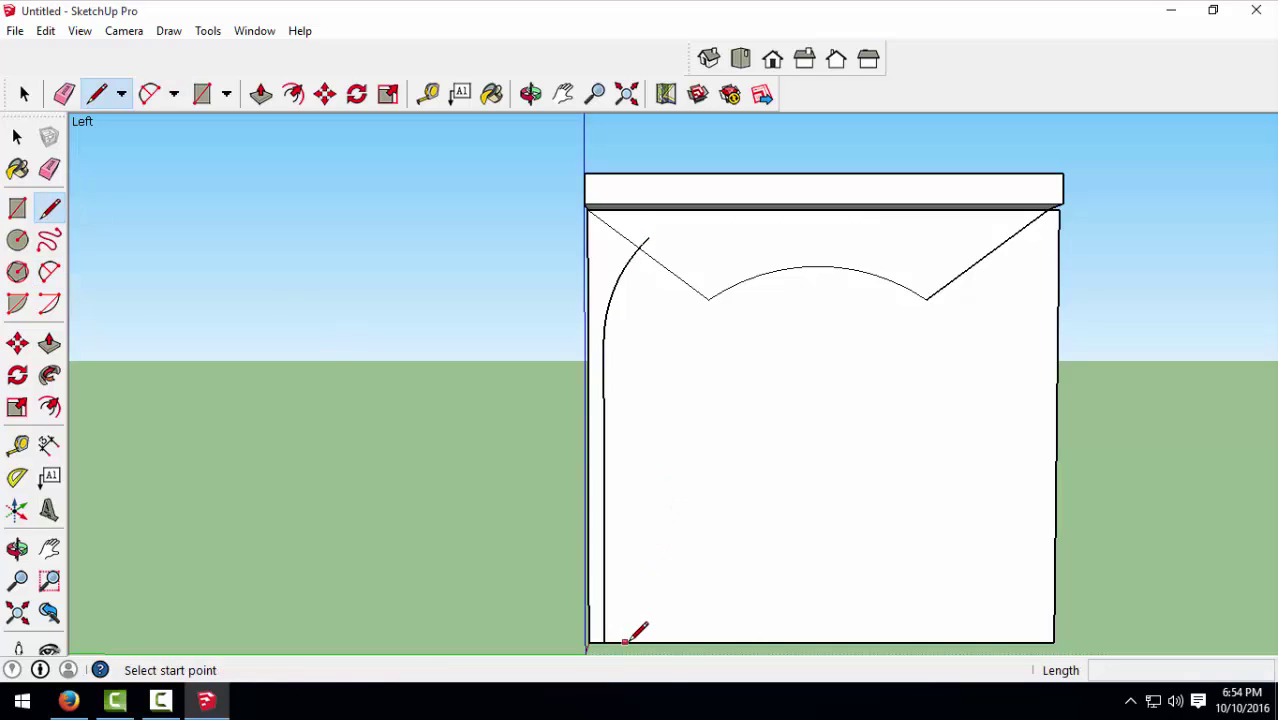
{"action": "left_click", "coordinate": [627, 641]}
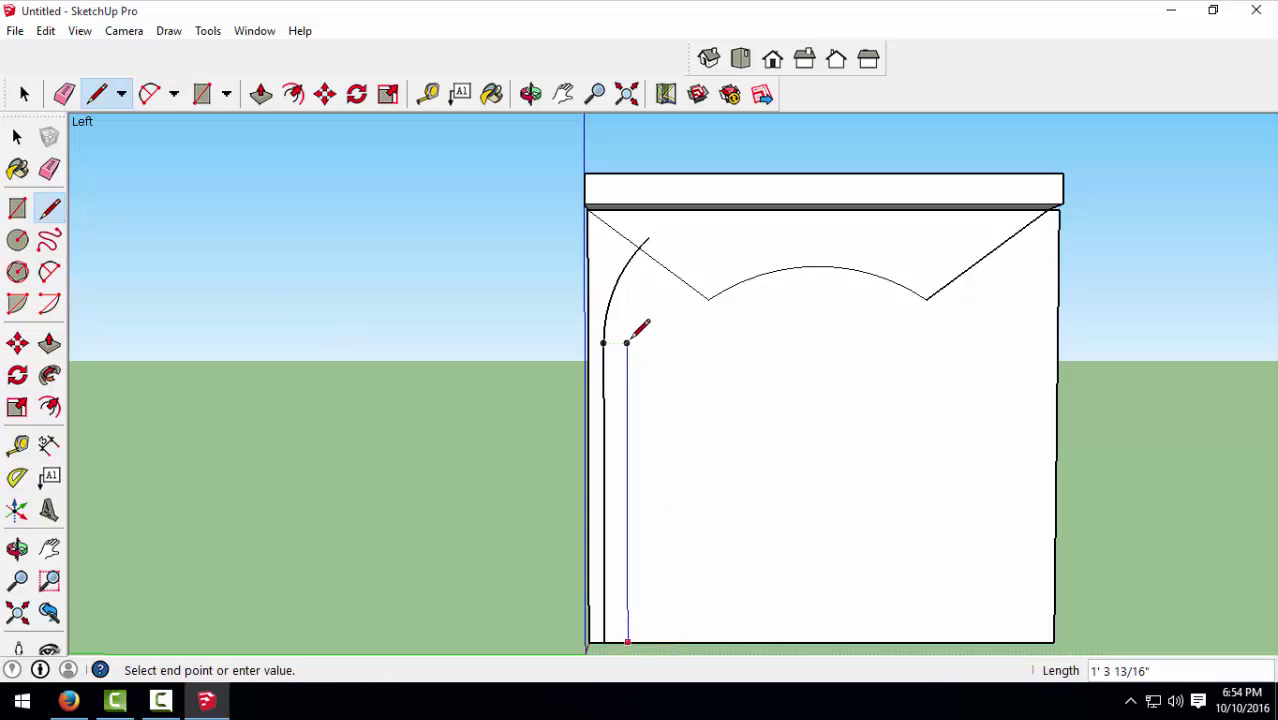
{"action": "left_click", "coordinate": [627, 343]}
{"action": "left_click", "coordinate": [49, 271]}
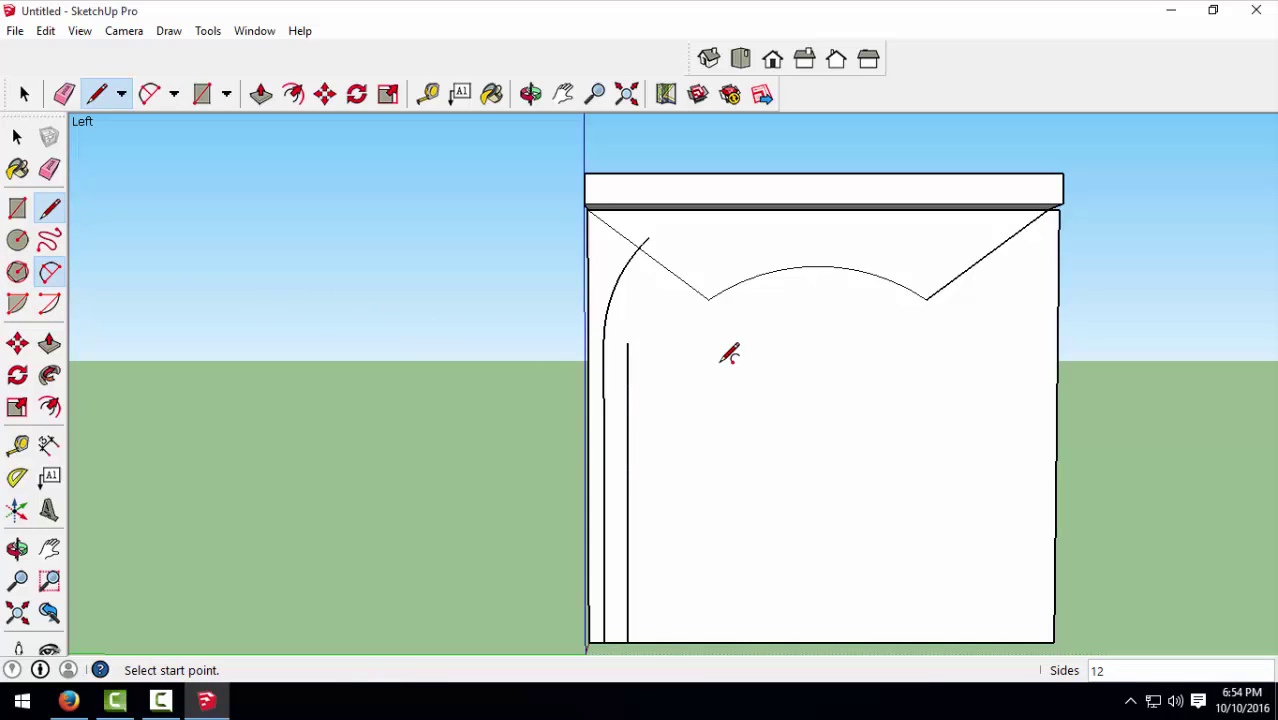
{"action": "left_click", "coordinate": [627, 343]}
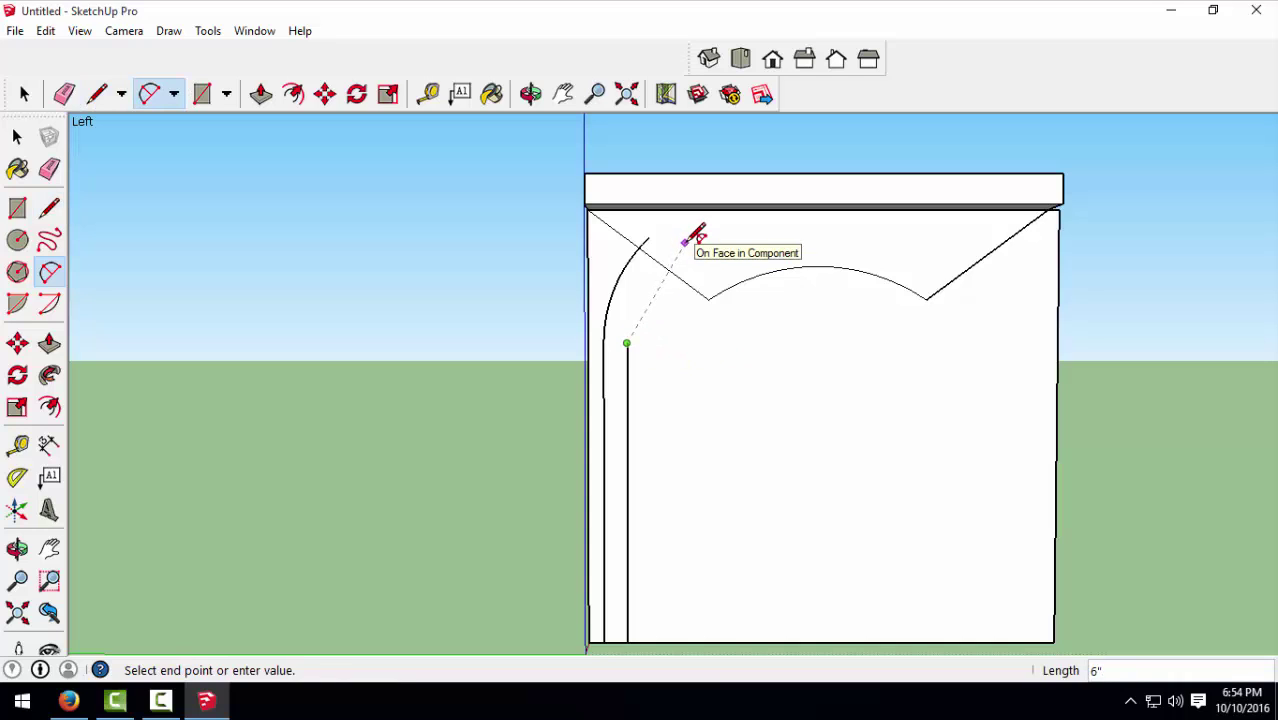
{"action": "left_click", "coordinate": [685, 242]}
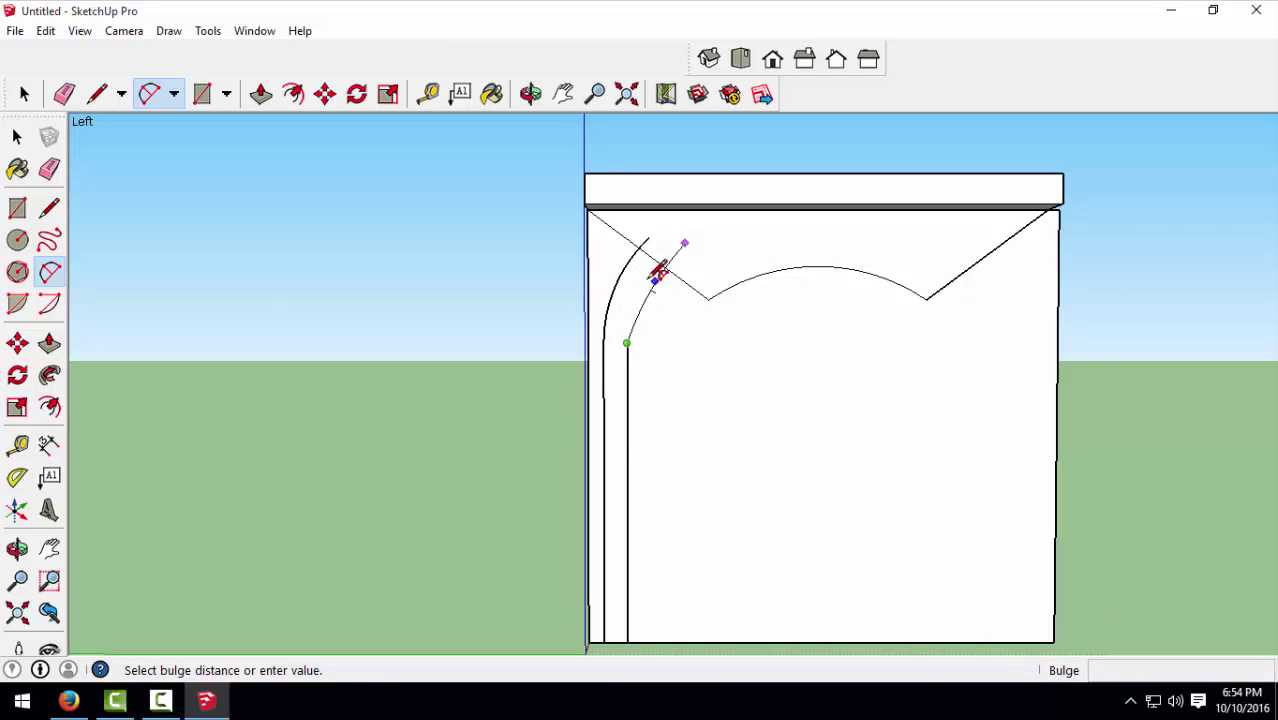
{"action": "scroll", "coordinate": [652, 281], "scroll_direction": "up", "scroll_amount": 1}
{"action": "left_click", "coordinate": [648, 286]}
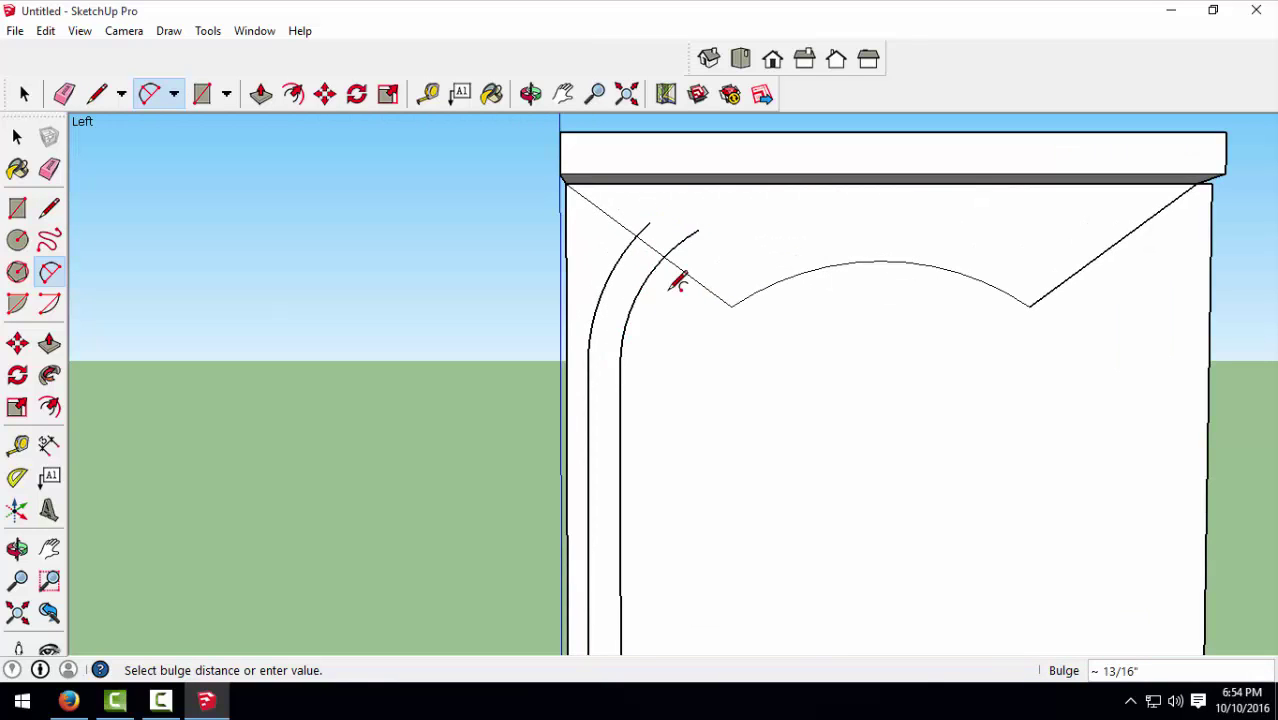
Step: Cap the top of the leg with a short line between the two arcs
{"action": "left_click", "coordinate": [49, 210]}
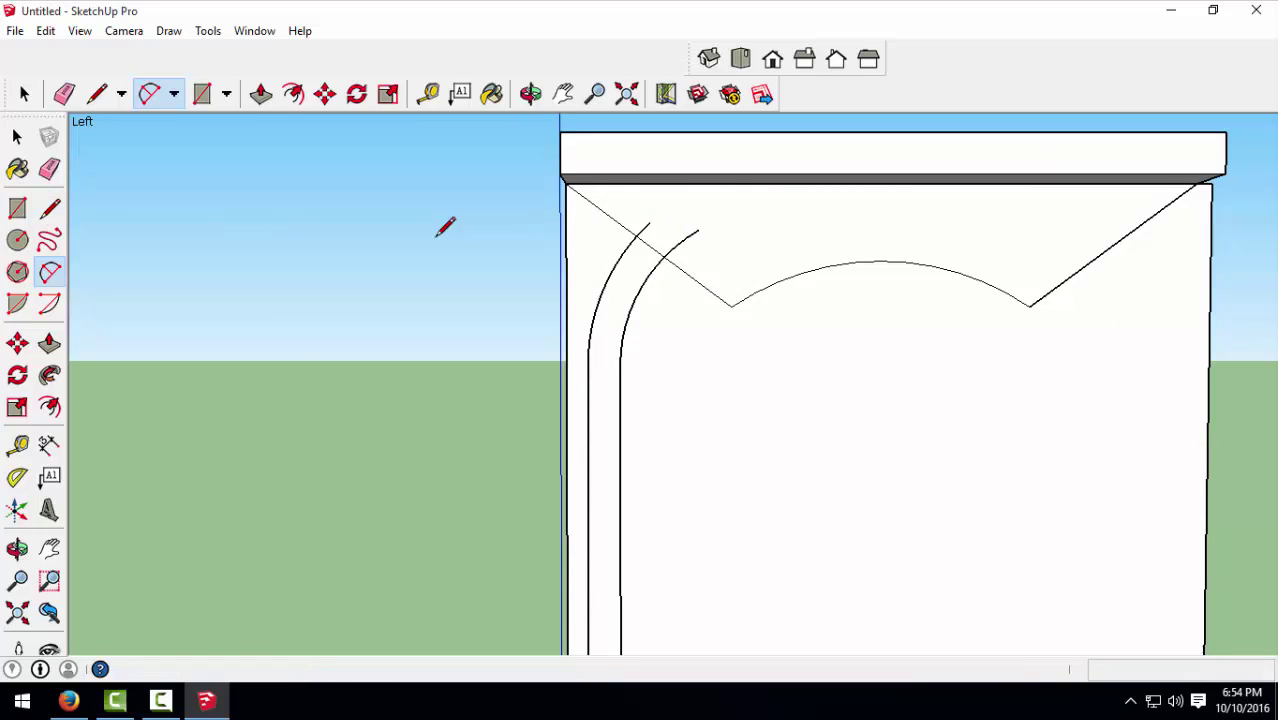
{"action": "left_click", "coordinate": [650, 221]}
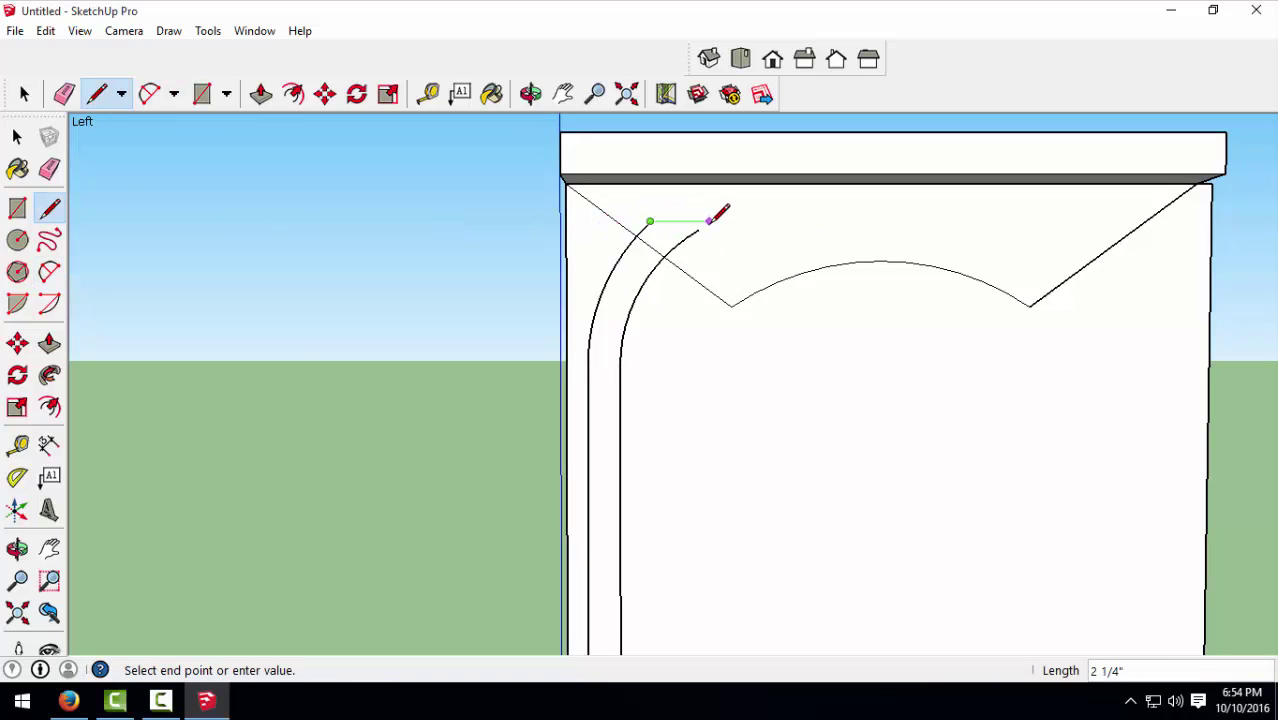
{"action": "left_click", "coordinate": [707, 222]}
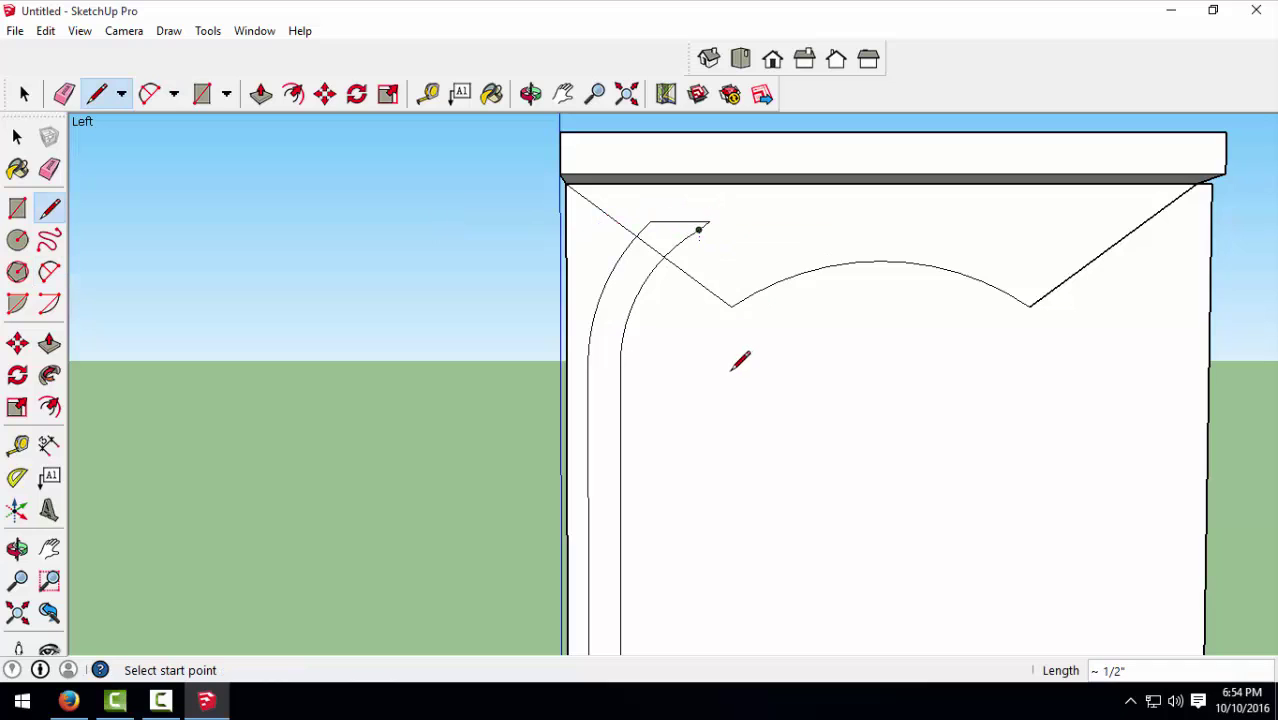
{"action": "key", "text": "space"}
{"action": "scroll", "coordinate": [697, 426], "scroll_direction": "down", "scroll_amount": 1}
{"action": "scroll", "coordinate": [697, 426], "scroll_direction": "down", "scroll_amount": 1}
Step: Erase the box's left edge, the vertical line through the tabletop, and the ground line
{"action": "key", "text": "e"}
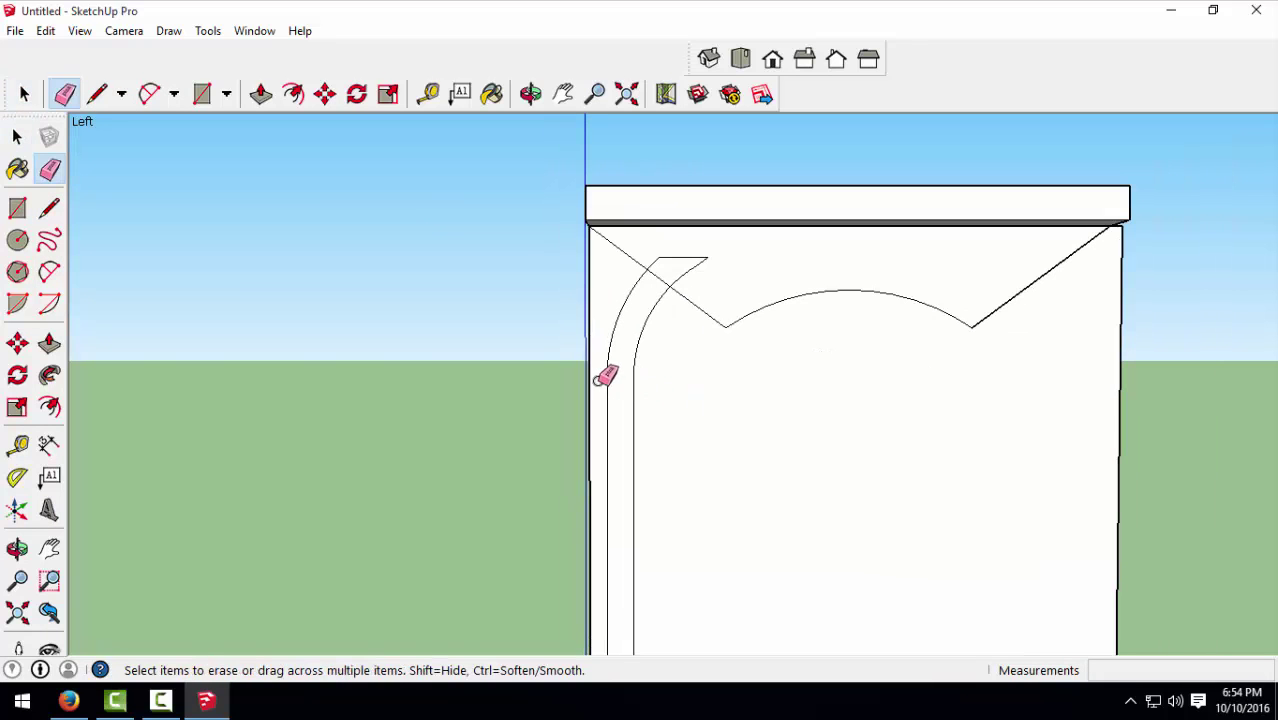
{"action": "left_click", "coordinate": [591, 378]}
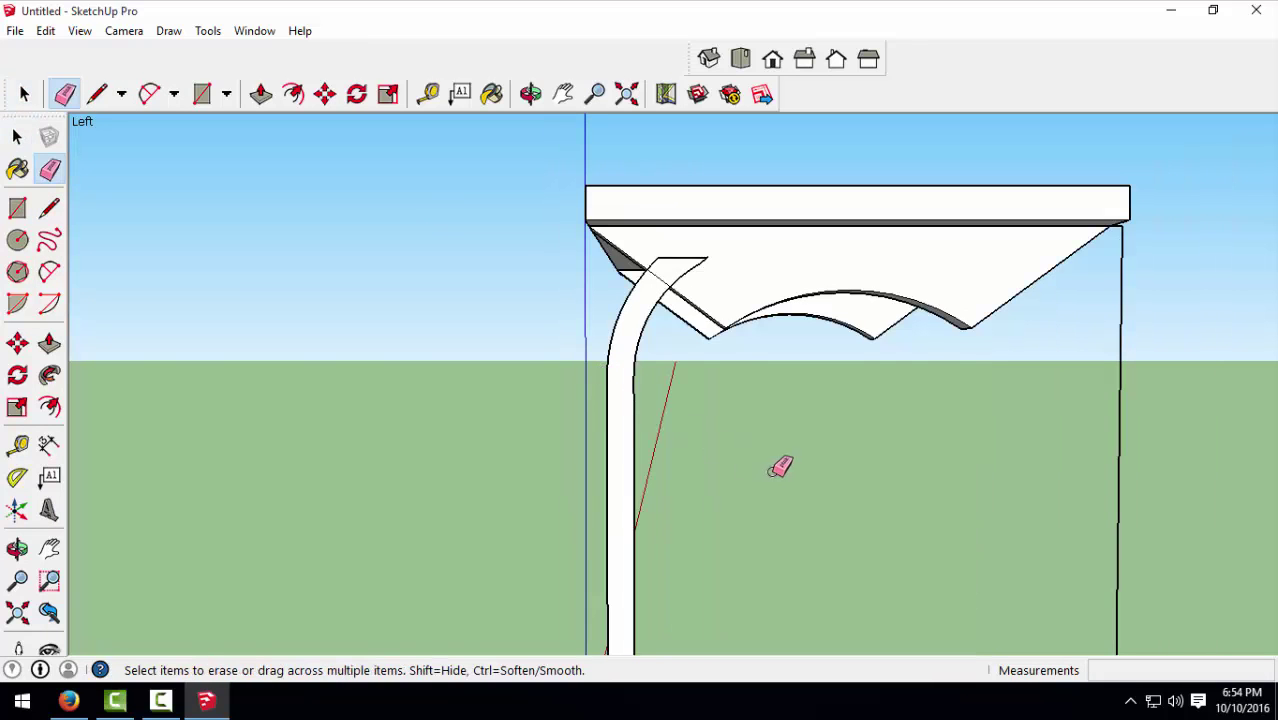
{"action": "scroll", "coordinate": [778, 452], "scroll_direction": "down", "scroll_amount": 1}
{"action": "mouse_move", "coordinate": [784, 450]}
{"action": "middle_mouse_down"}
{"action": "mouse_move", "coordinate": [599, 456]}
{"action": "mouse_move", "coordinate": [476, 442]}
{"action": "middle_mouse_up"}
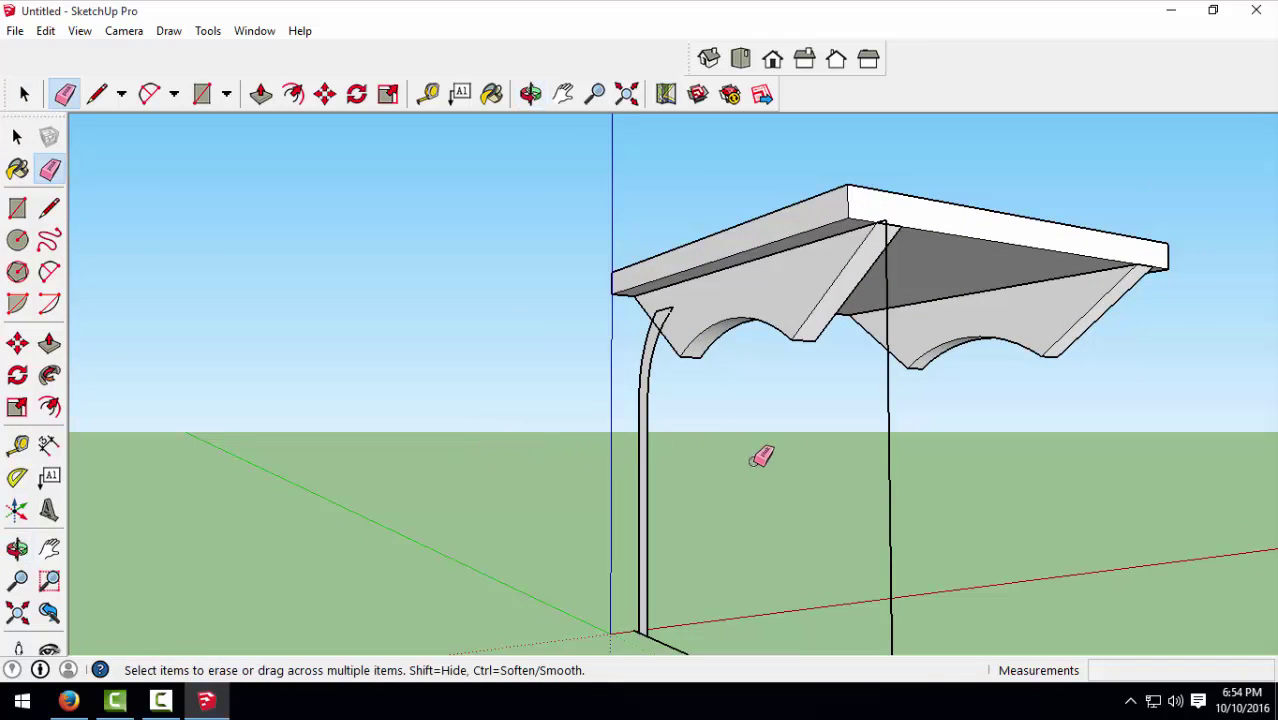
{"action": "left_click", "coordinate": [889, 462]}
{"action": "mouse_move", "coordinate": [884, 448]}
{"action": "middle_mouse_down"}
{"action": "mouse_move", "coordinate": [893, 479]}
{"action": "mouse_move", "coordinate": [782, 598]}
{"action": "middle_mouse_up"}
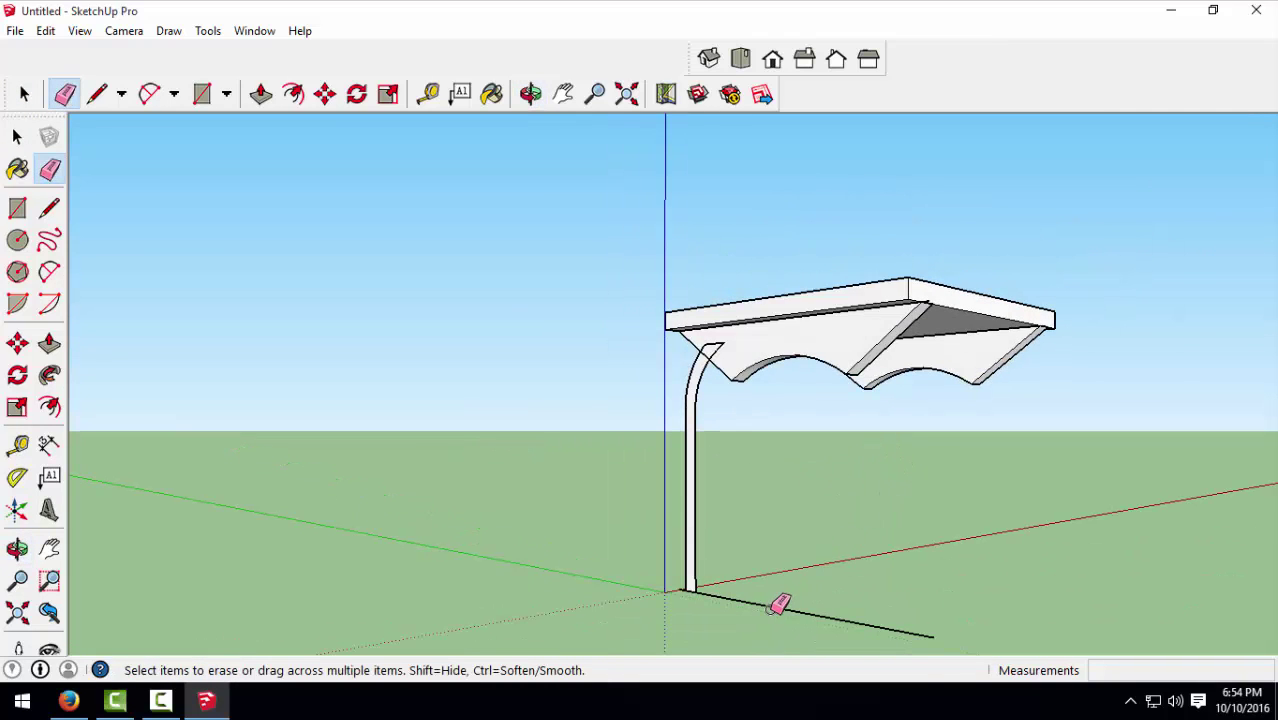
{"action": "left_click_drag", "start_coordinate": [778, 604], "coordinate": [760, 598]}
{"action": "scroll", "coordinate": [690, 585], "scroll_direction": "up", "scroll_amount": 3}
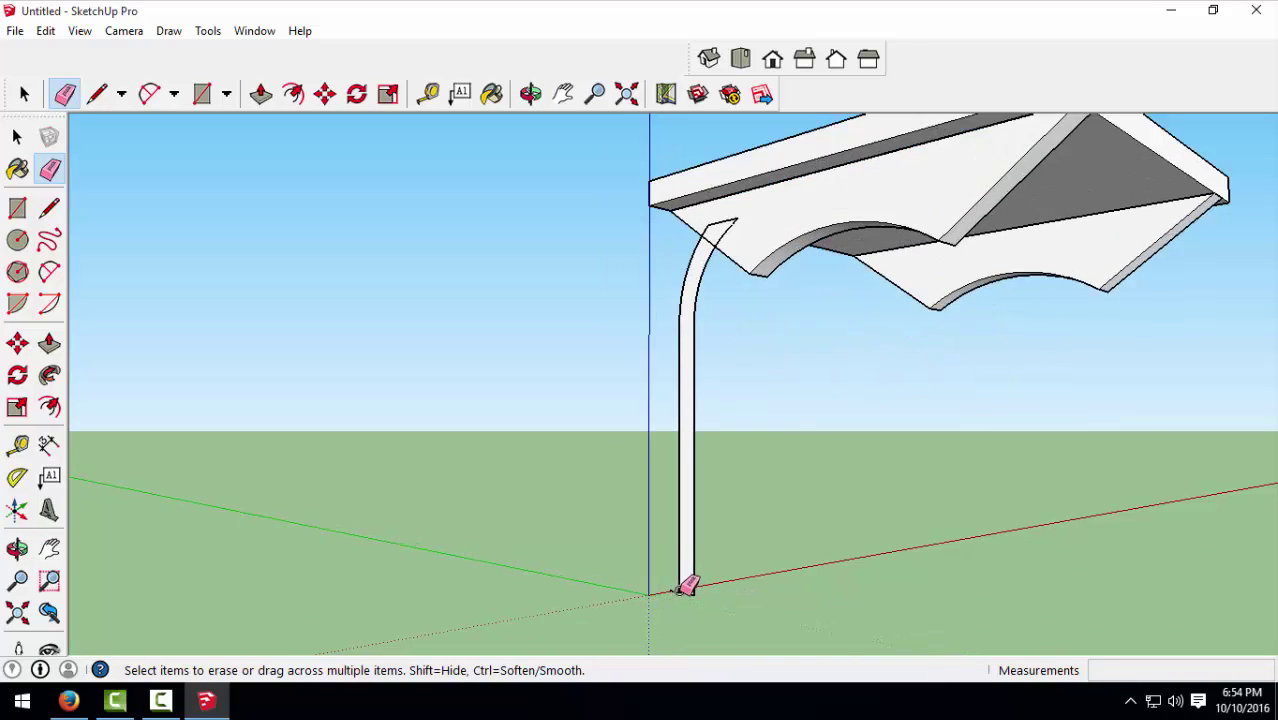
{"action": "scroll", "coordinate": [688, 586], "scroll_direction": "up", "scroll_amount": 2}
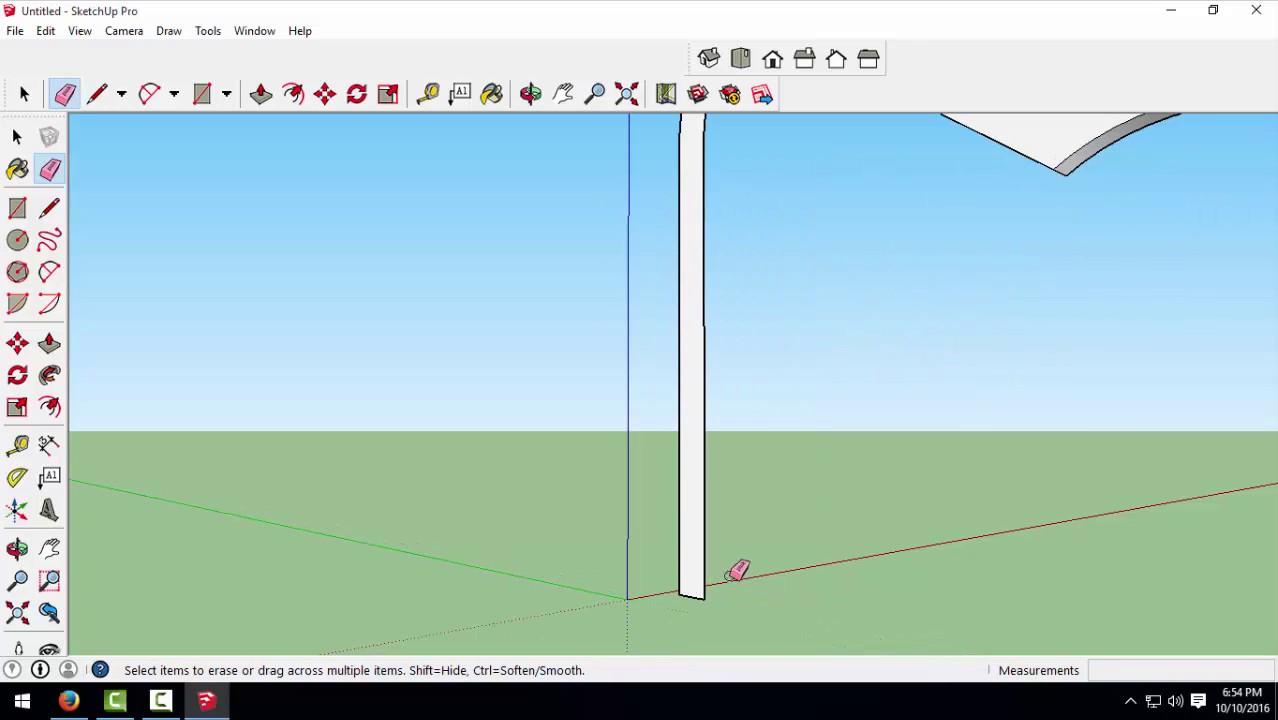
{"action": "key", "text": "p"}
{"action": "left_click", "coordinate": [686, 556]}
Step: Push/pull the curved leg's side face outward to give it a wider thickness
{"action": "key", "text": "Escape"}
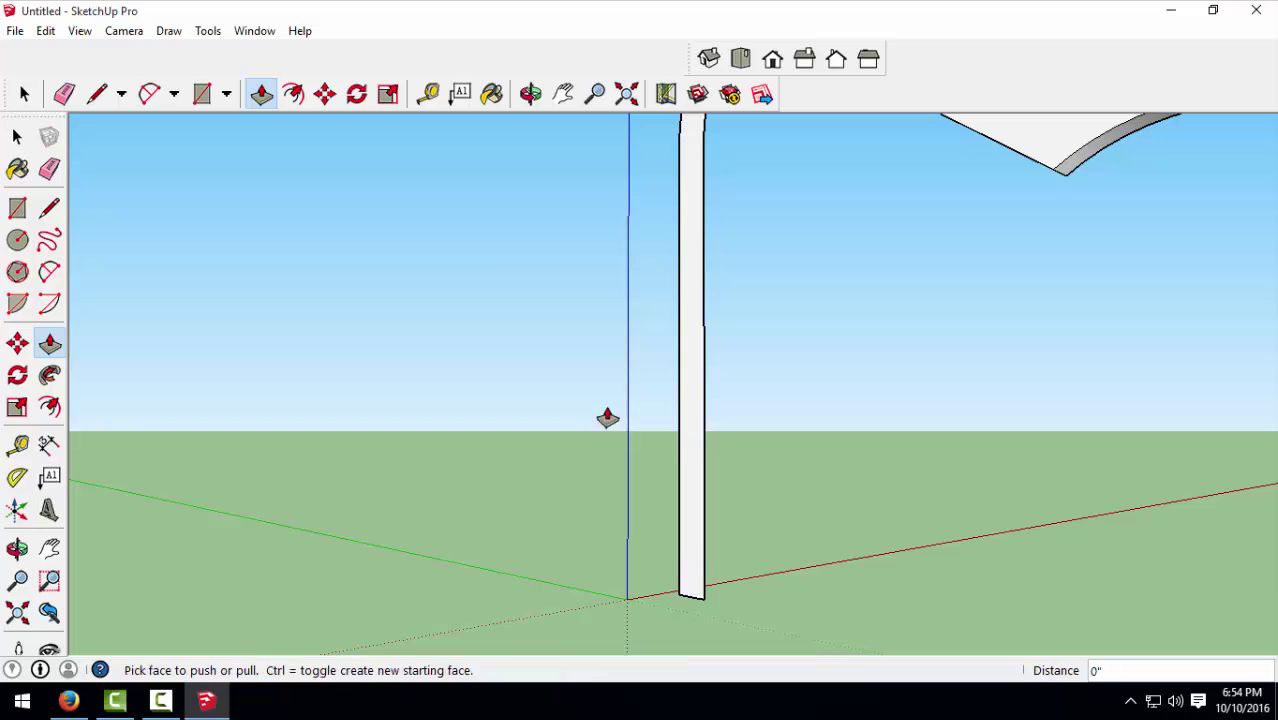
{"action": "left_click", "coordinate": [684, 442]}
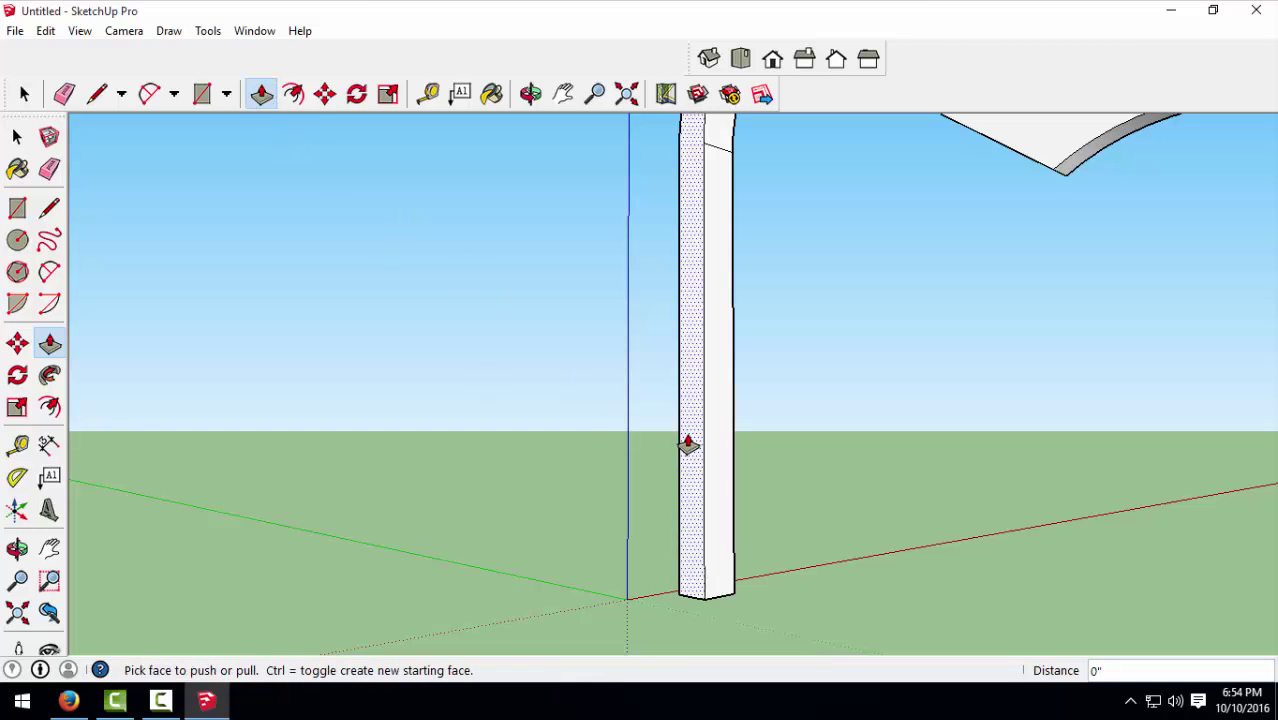
{"action": "left_click", "coordinate": [767, 545]}
{"action": "middle_click_drag", "start_coordinate": [770, 550], "coordinate": [743, 446]}
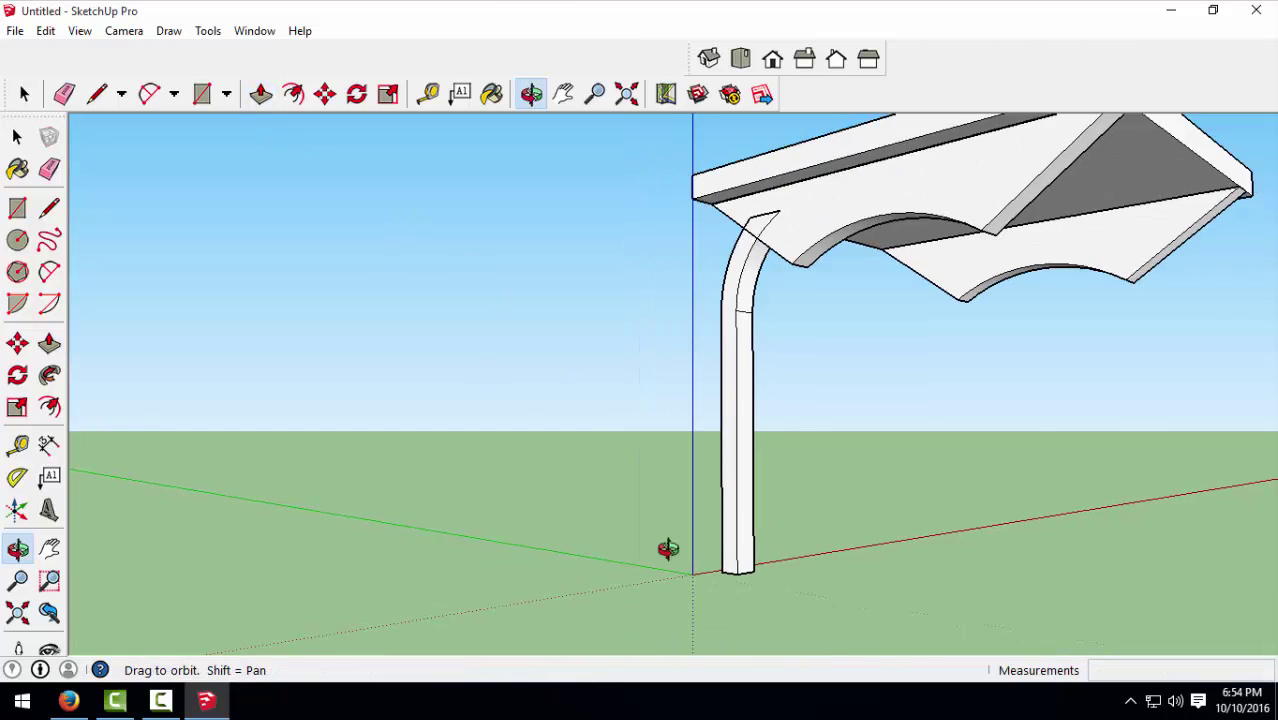
Step: Select the whole thickened leg and choose Make Component for it
{"action": "key", "text": "space"}
{"action": "triple_click", "coordinate": [722, 445]}
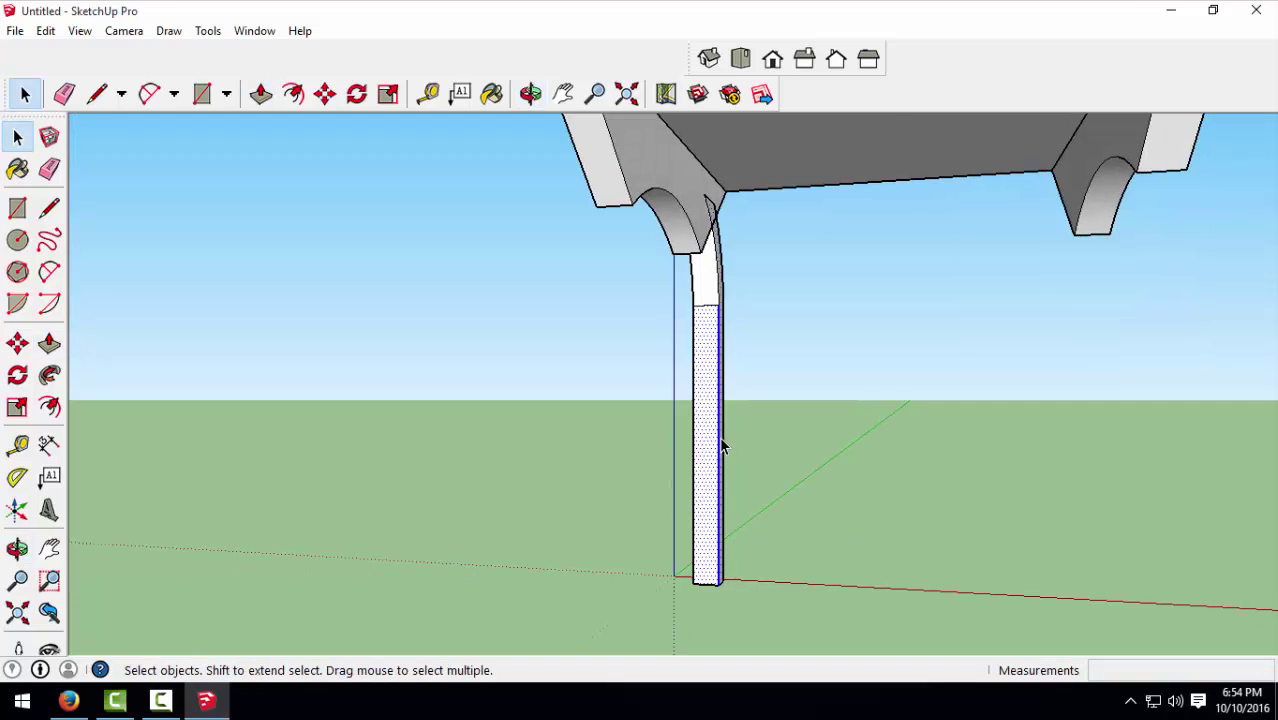
{"action": "right_click", "coordinate": [711, 440]}
{"action": "left_click", "coordinate": [788, 232]}
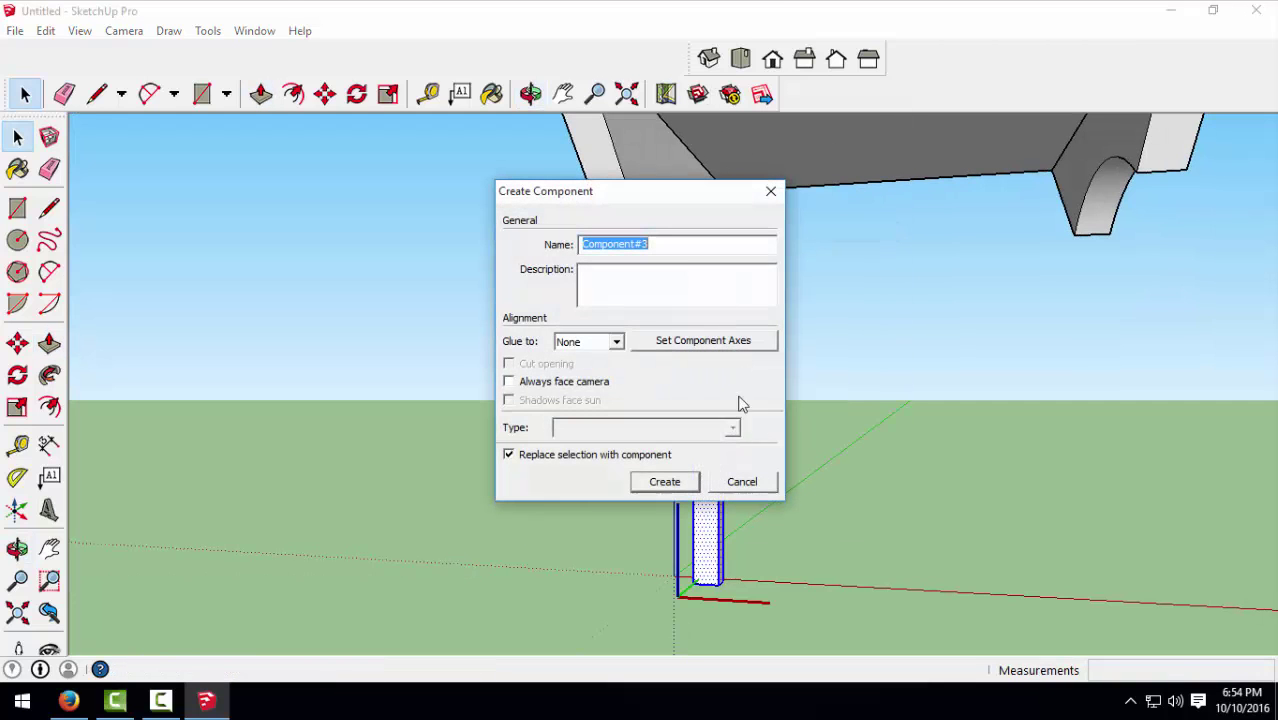
Step: Confirm creating the leg component and zoom in close to the leg
{"action": "left_click", "coordinate": [655, 481]}
{"action": "middle_click_drag", "start_coordinate": [660, 482], "coordinate": [844, 508]}
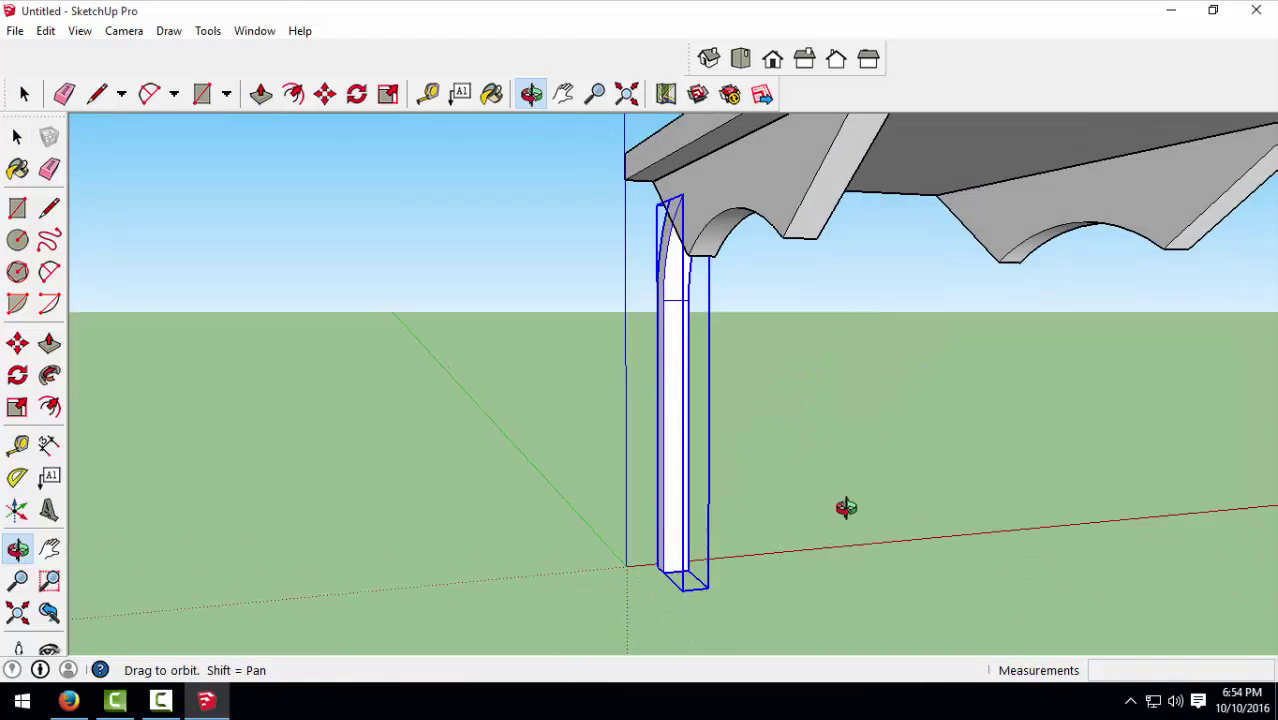
{"action": "scroll", "coordinate": [678, 224], "scroll_direction": "up", "scroll_amount": 2}
{"action": "scroll", "coordinate": [678, 224], "scroll_direction": "up", "scroll_amount": 2}
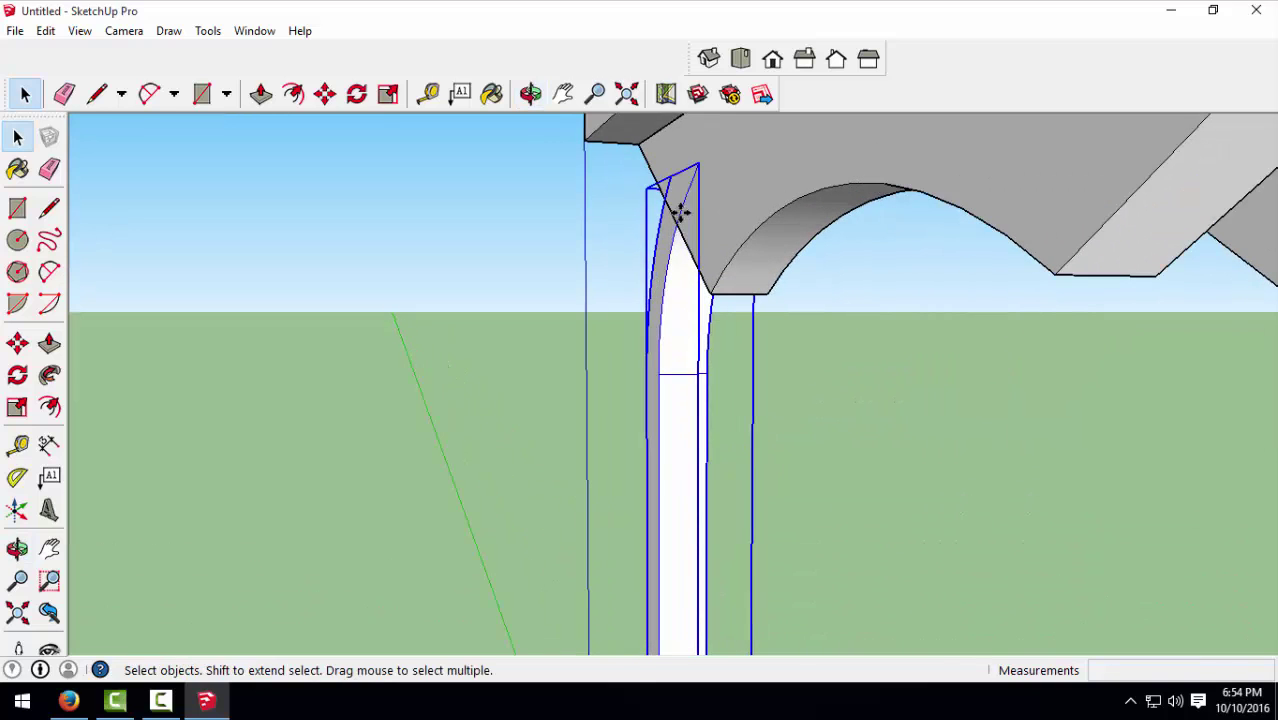
Step: Move the leg by its top corner to the bracket's arch corner, cancelling a second move
{"action": "key", "text": "m"}
{"action": "left_click", "coordinate": [673, 180]}
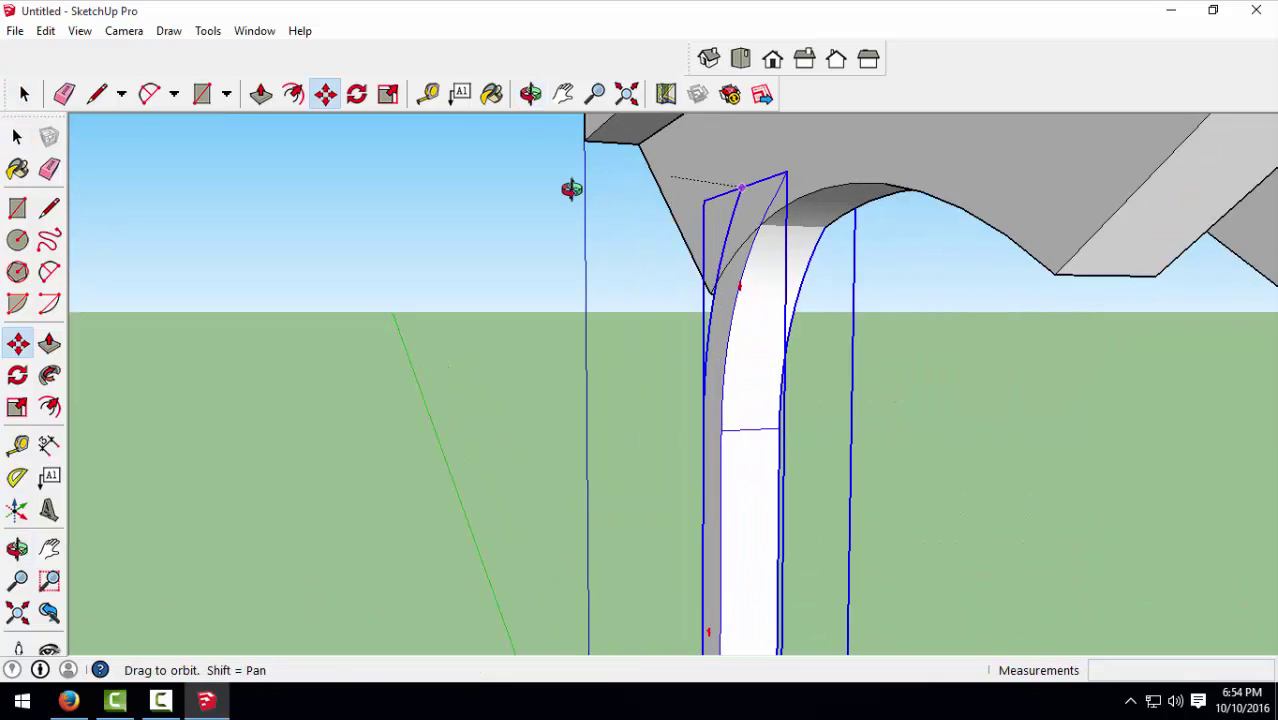
{"action": "middle_click_drag", "start_coordinate": [571, 189], "coordinate": [408, 185]}
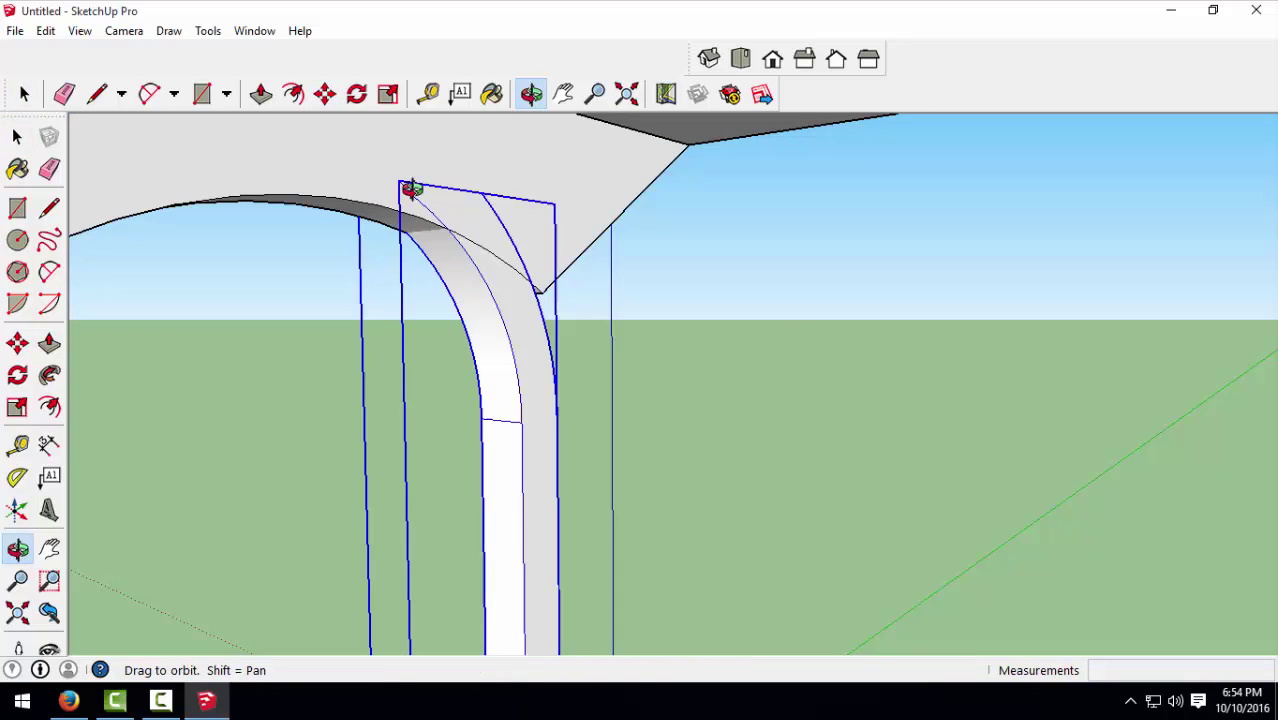
{"action": "left_click", "coordinate": [553, 199]}
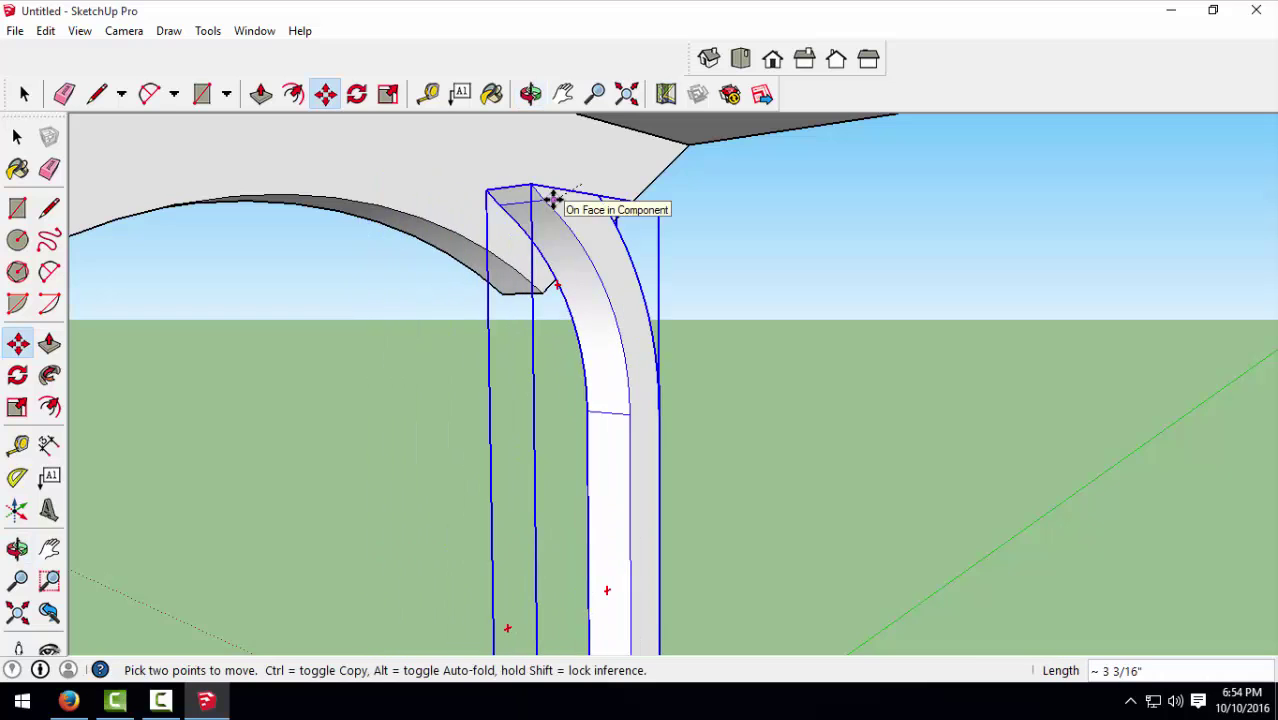
{"action": "left_click", "coordinate": [556, 270]}
{"action": "mouse_move", "coordinate": [560, 271]}
{"action": "middle_mouse_down"}
{"action": "mouse_move", "coordinate": [695, 272]}
{"action": "mouse_move", "coordinate": [622, 271]}
{"action": "middle_mouse_up"}
{"action": "middle_click_drag", "start_coordinate": [781, 308], "coordinate": [718, 272]}
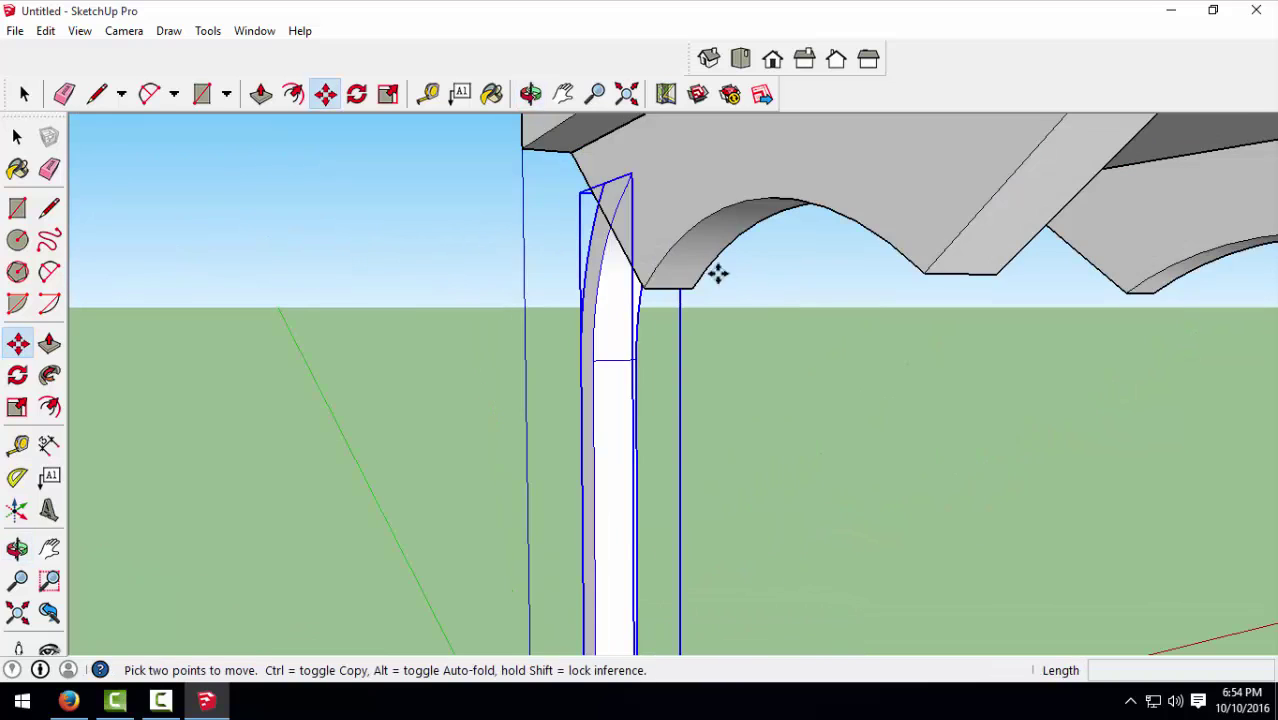
{"action": "left_click", "coordinate": [632, 178]}
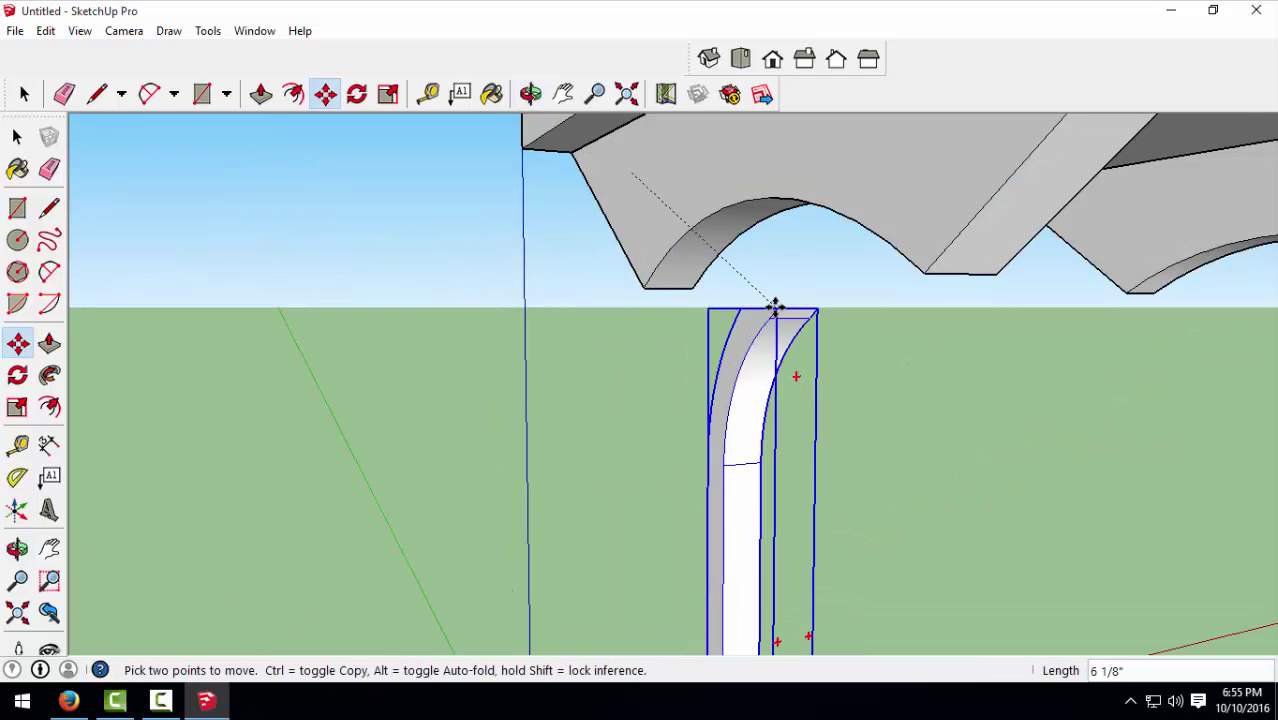
{"action": "key", "text": "Escape"}
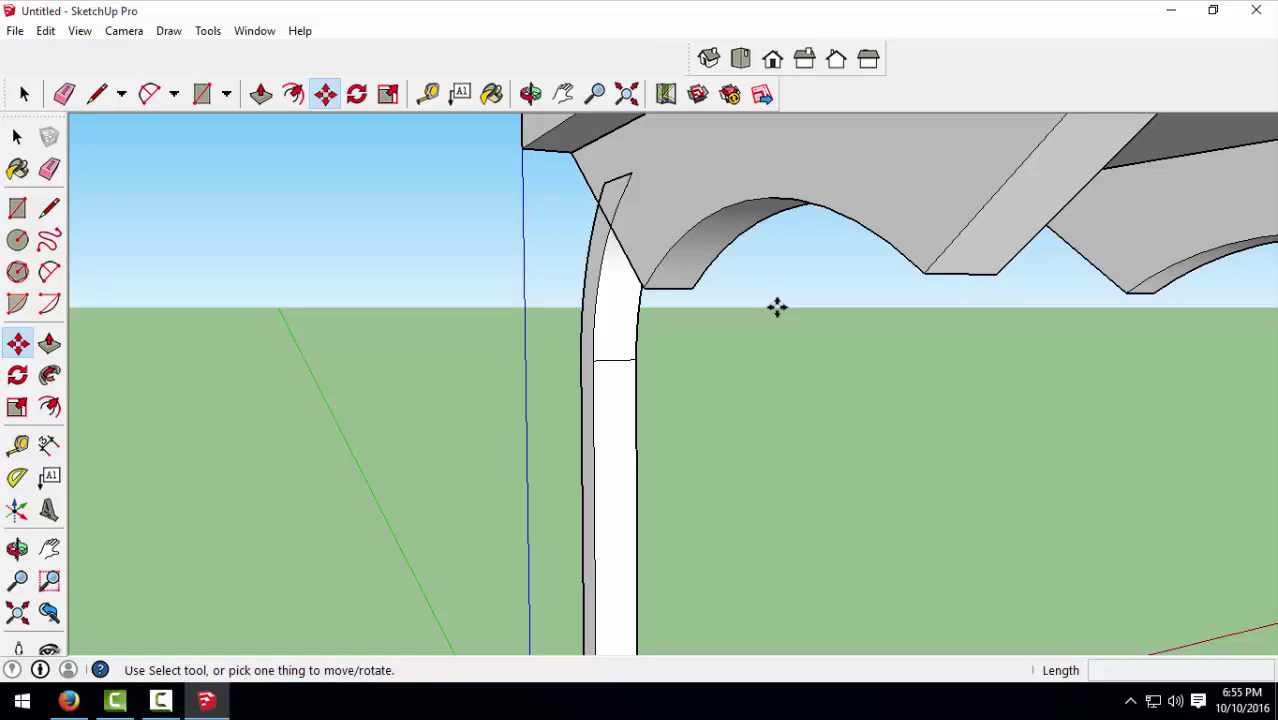
Step: Reposition the curved leg twice toward the tabletop corner, orbiting to check it
{"action": "middle_click_drag", "start_coordinate": [791, 302], "coordinate": [580, 232]}
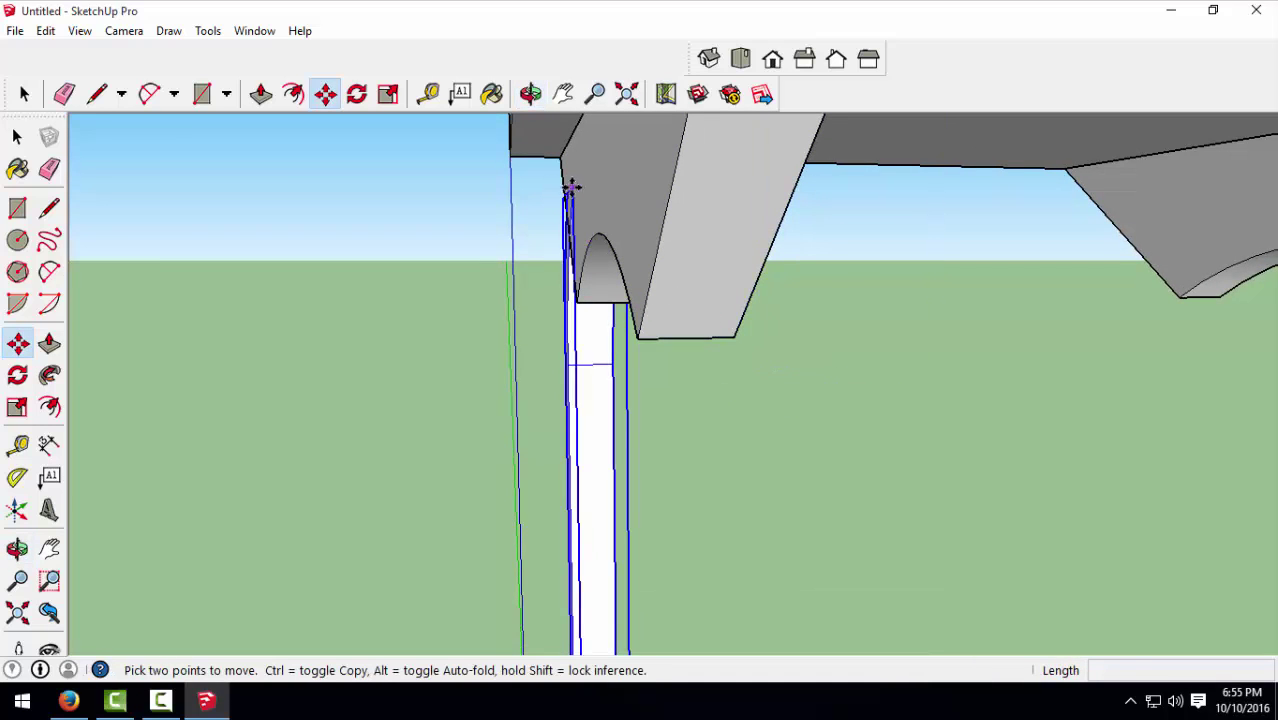
{"action": "left_click", "coordinate": [570, 189]}
{"action": "left_click", "coordinate": [716, 190]}
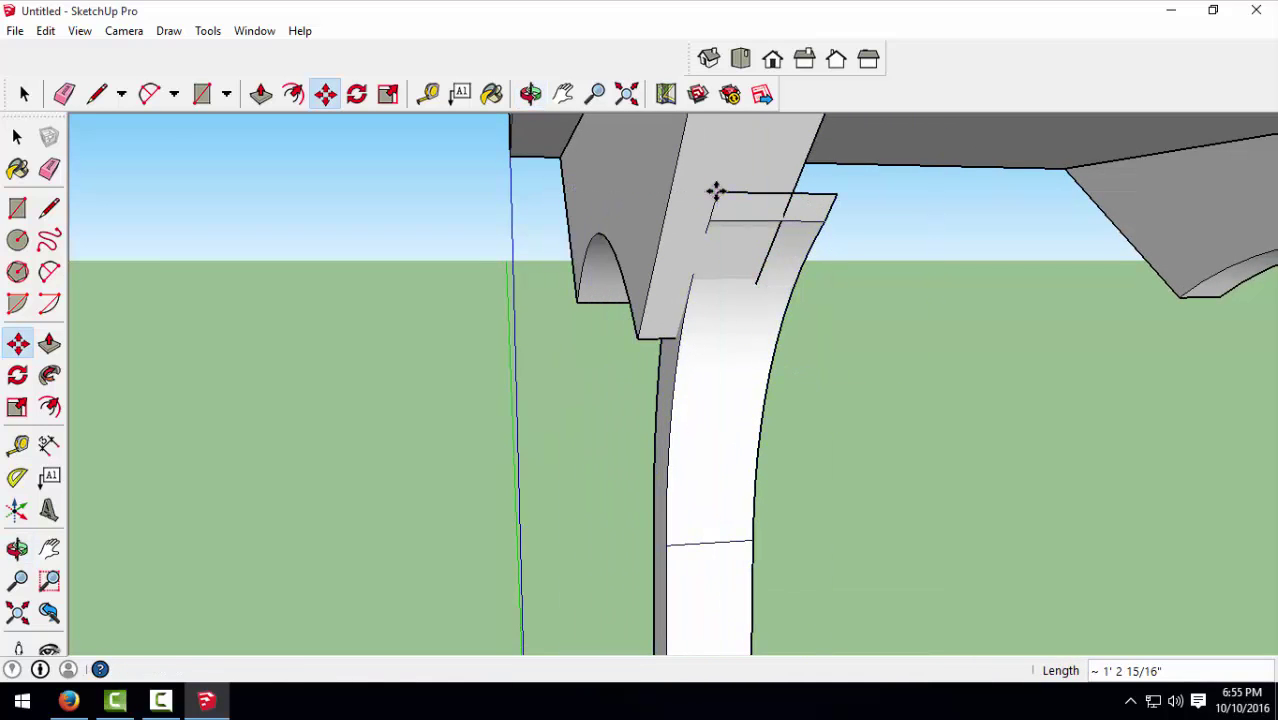
{"action": "mouse_move", "coordinate": [599, 277]}
{"action": "middle_mouse_down"}
{"action": "mouse_move", "coordinate": [1077, 283]}
{"action": "mouse_move", "coordinate": [571, 257]}
{"action": "mouse_move", "coordinate": [813, 286]}
{"action": "mouse_move", "coordinate": [864, 271]}
{"action": "middle_mouse_up"}
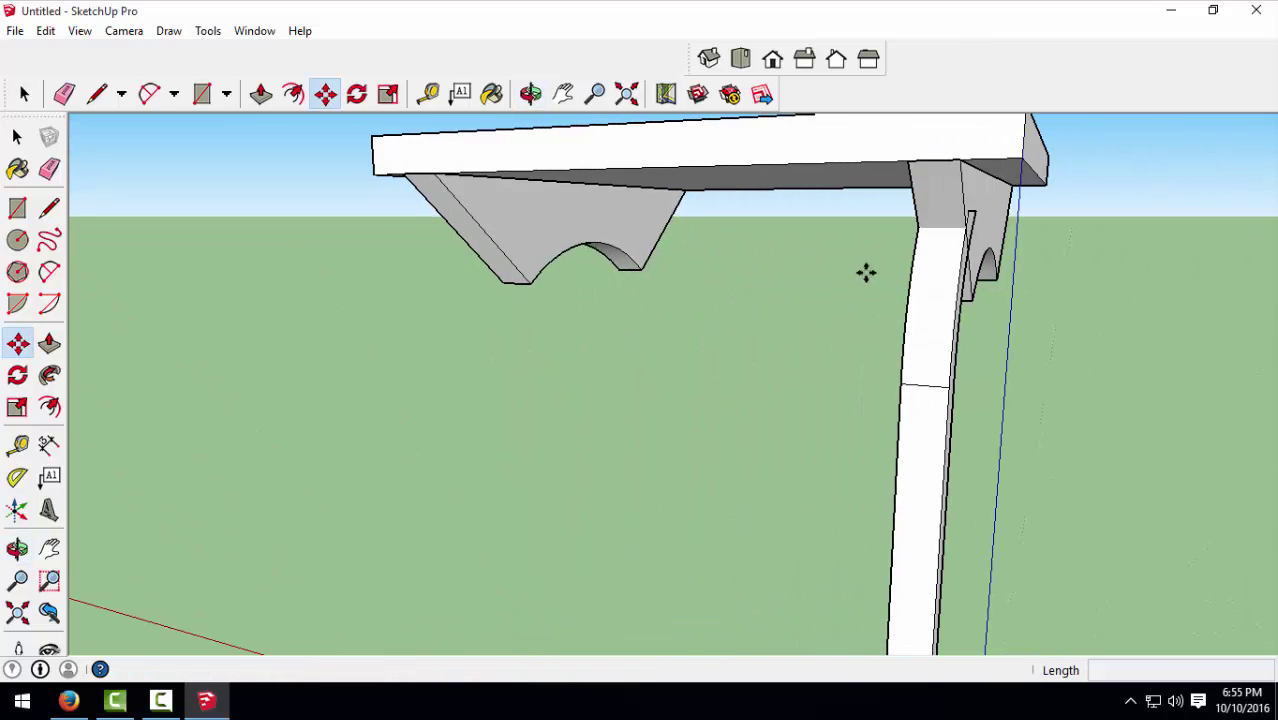
{"action": "left_click", "coordinate": [973, 211]}
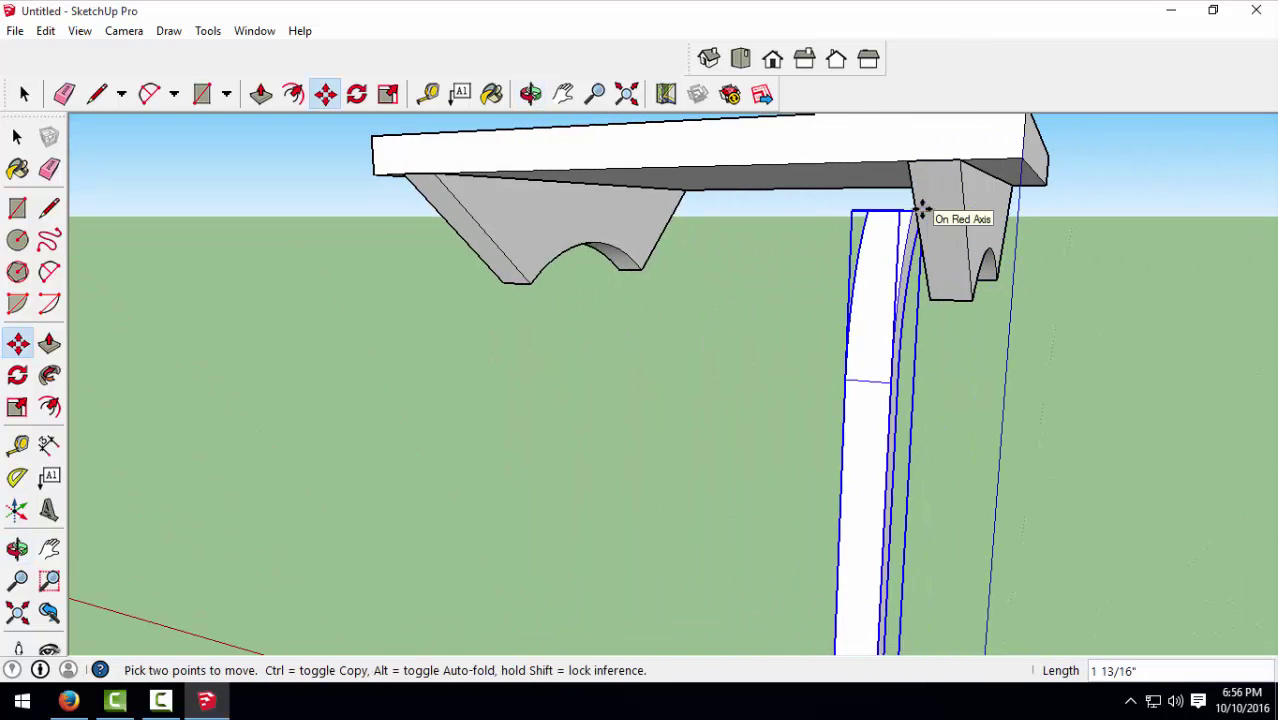
{"action": "middle_click_drag", "start_coordinate": [829, 271], "coordinate": [1004, 297]}
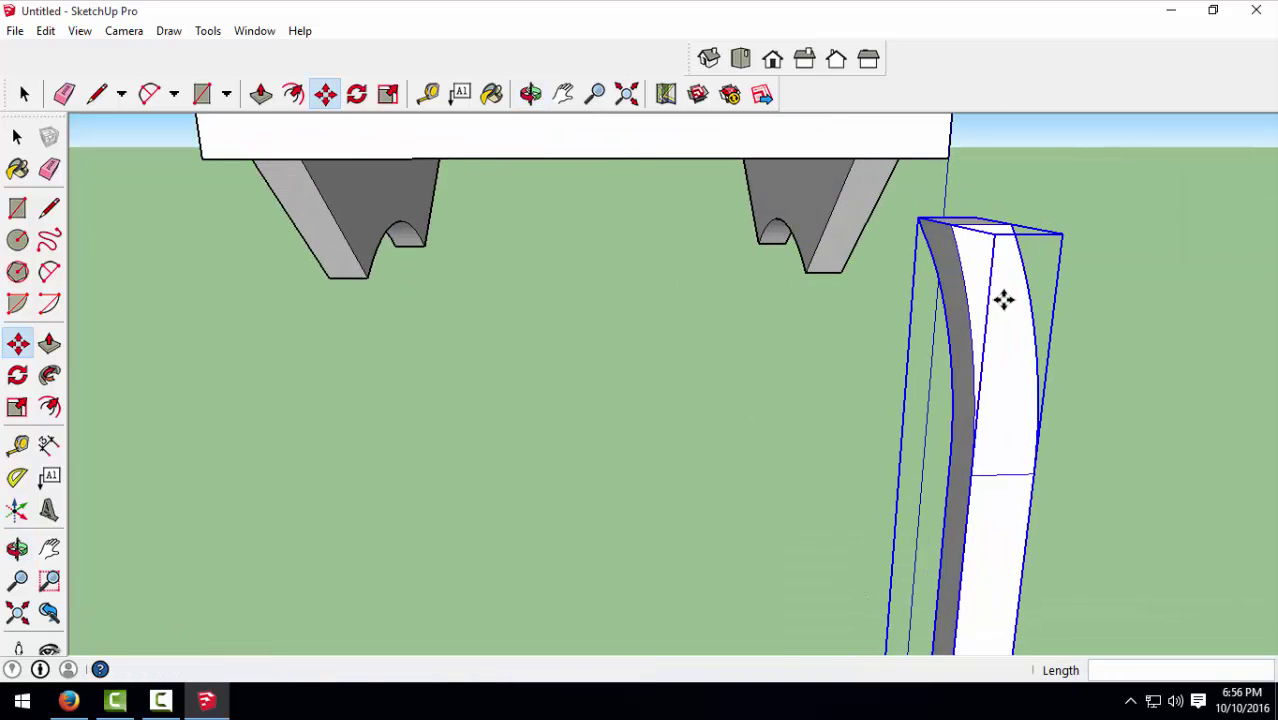
{"action": "left_click", "coordinate": [963, 291]}
Step: Snap the leg against the bracket's edge and shift it slightly left
{"action": "middle_click_drag", "start_coordinate": [924, 290], "coordinate": [793, 251]}
{"action": "mouse_move", "coordinate": [830, 185]}
{"action": "middle_mouse_down"}
{"action": "mouse_move", "coordinate": [838, 175]}
{"action": "mouse_move", "coordinate": [845, 285]}
{"action": "middle_mouse_up"}
{"action": "left_click", "coordinate": [858, 287]}
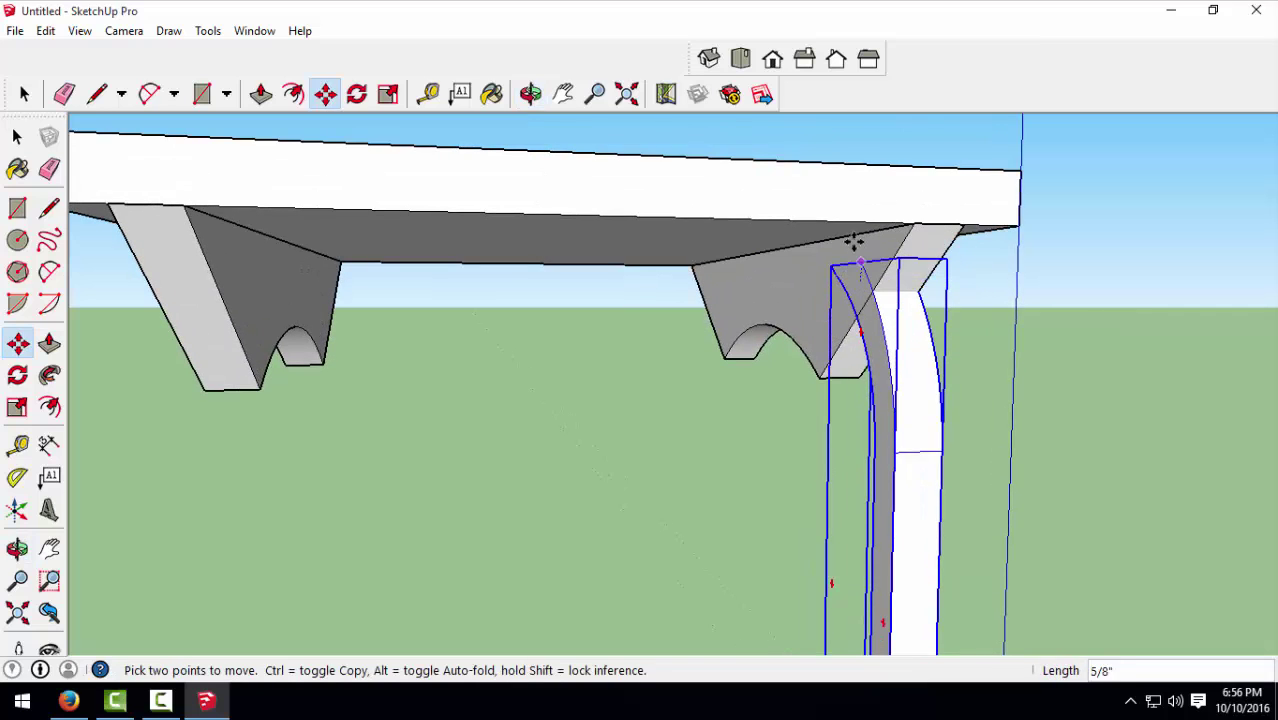
{"action": "left_click", "coordinate": [853, 229]}
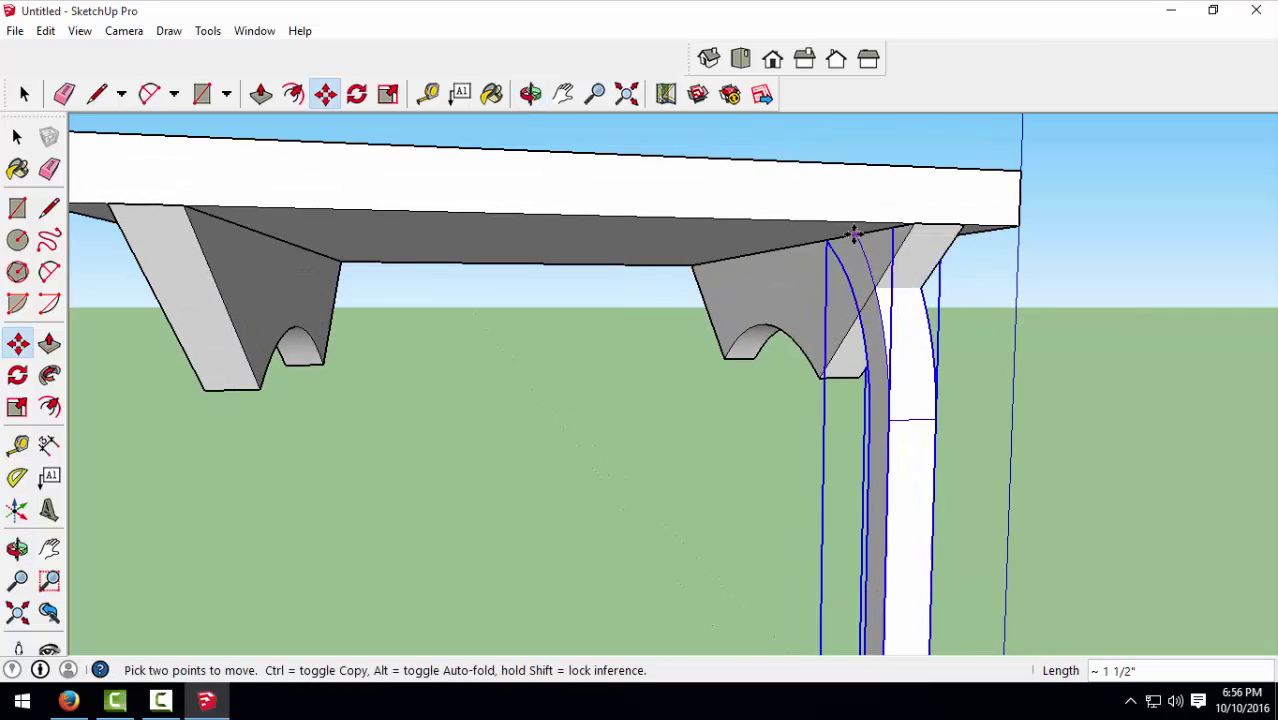
{"action": "left_click", "coordinate": [848, 233]}
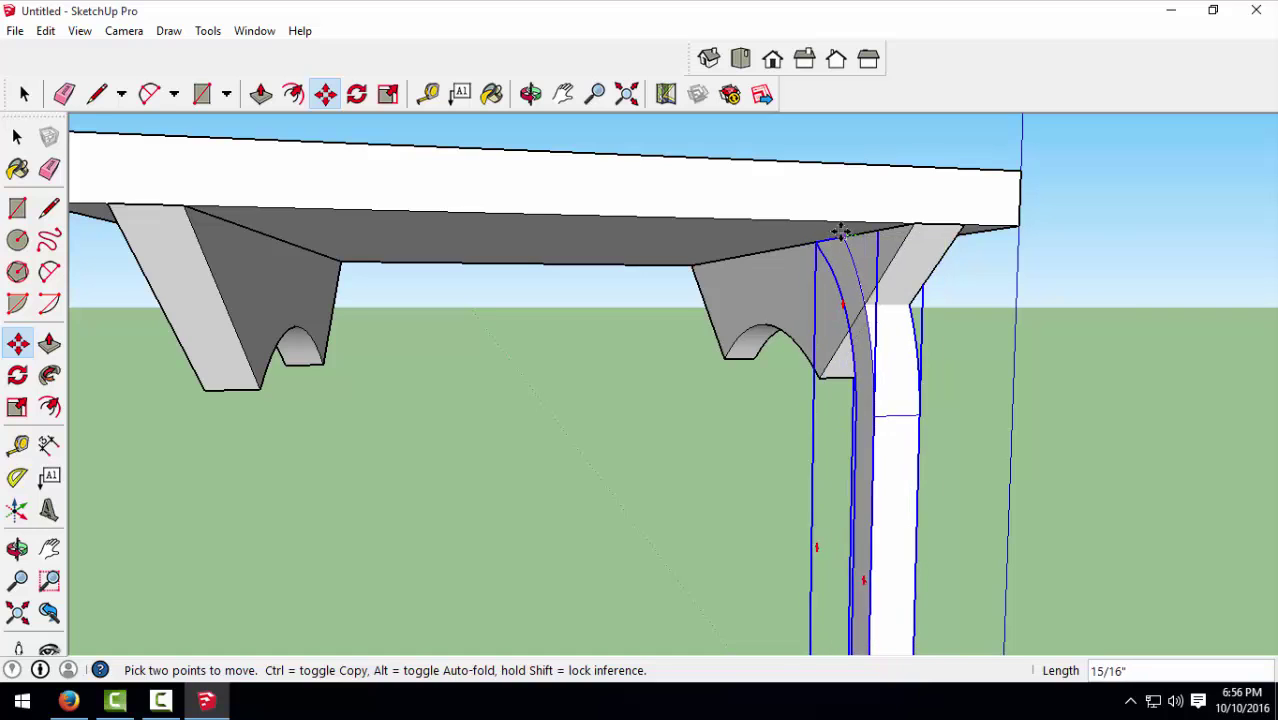
{"action": "left_click", "coordinate": [844, 231]}
{"action": "middle_click_drag", "start_coordinate": [850, 285], "coordinate": [976, 271]}
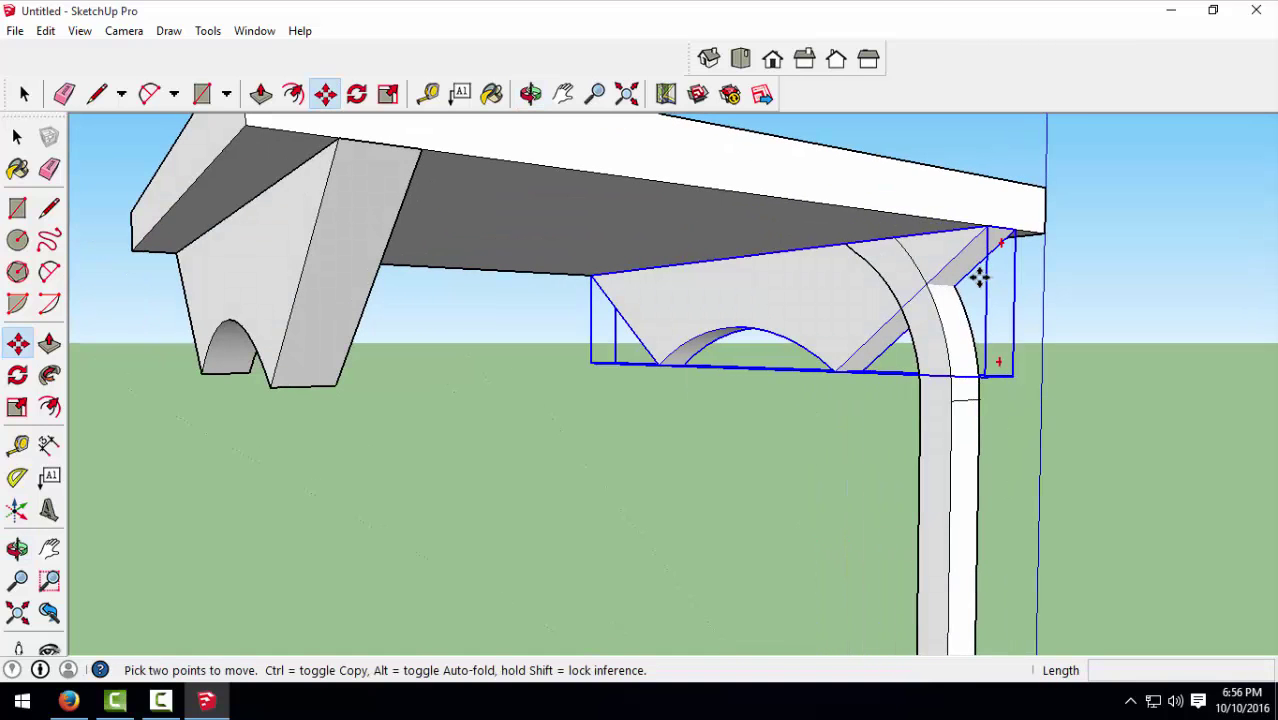
Step: Nudge the selected leg left into its final spot where both brackets meet
{"action": "key", "text": "space"}
{"action": "left_click", "coordinate": [896, 249]}
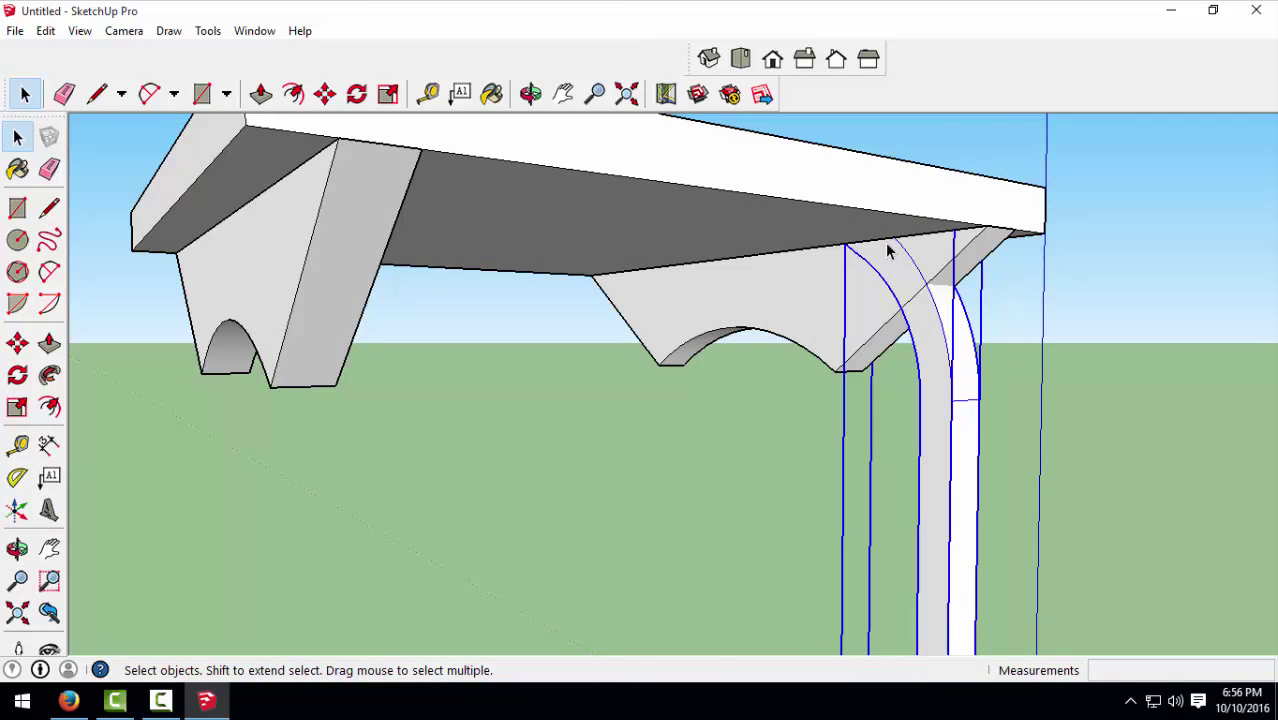
{"action": "key", "text": "m"}
{"action": "mouse_move", "coordinate": [875, 285]}
{"action": "middle_mouse_down"}
{"action": "mouse_move", "coordinate": [722, 293]}
{"action": "mouse_move", "coordinate": [899, 285]}
{"action": "middle_mouse_up"}
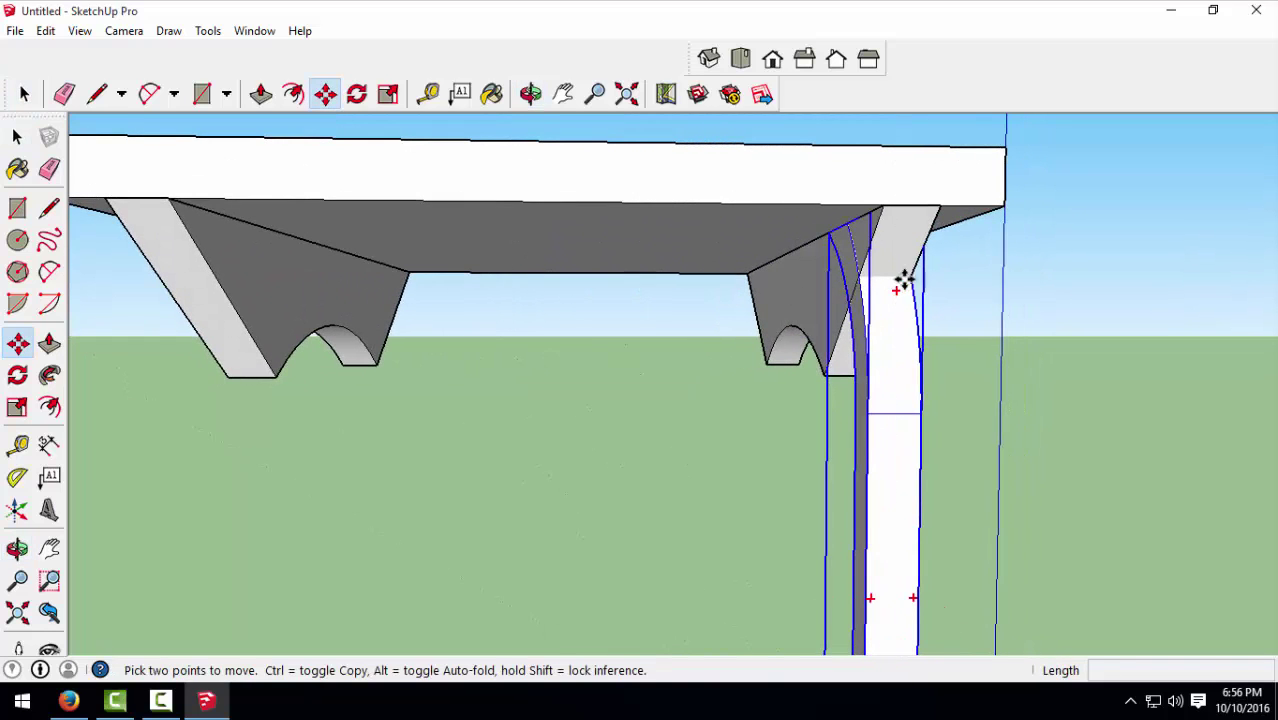
{"action": "left_click", "coordinate": [899, 281]}
{"action": "left_click", "coordinate": [855, 283]}
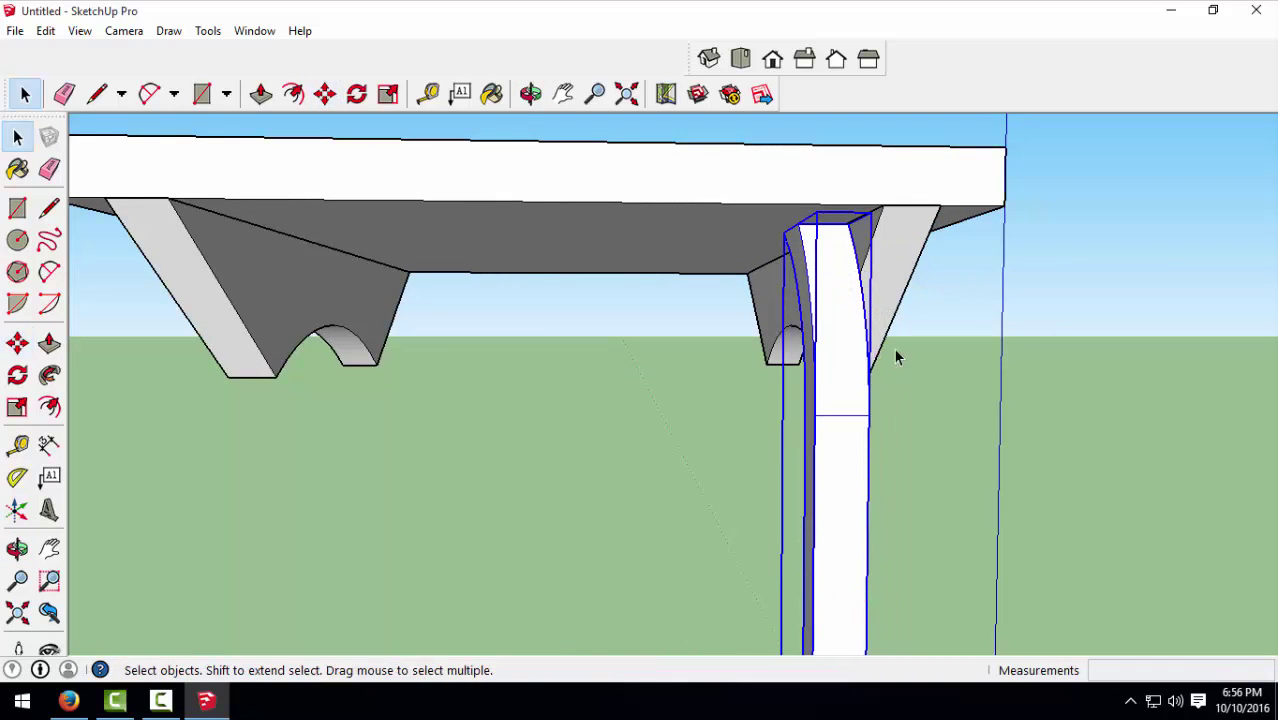
{"action": "key", "text": "space"}
{"action": "mouse_move", "coordinate": [895, 356]}
{"action": "middle_mouse_down"}
{"action": "mouse_move", "coordinate": [935, 370]}
{"action": "mouse_move", "coordinate": [465, 343]}
{"action": "middle_mouse_up"}
Step: Exit the table group and select the curved leg, viewing the table from the front
{"action": "mouse_move", "coordinate": [736, 465]}
{"action": "middle_mouse_down"}
{"action": "mouse_move", "coordinate": [736, 408]}
{"action": "mouse_move", "coordinate": [522, 437]}
{"action": "mouse_move", "coordinate": [560, 449]}
{"action": "middle_mouse_up"}
{"action": "left_click", "coordinate": [560, 450]}
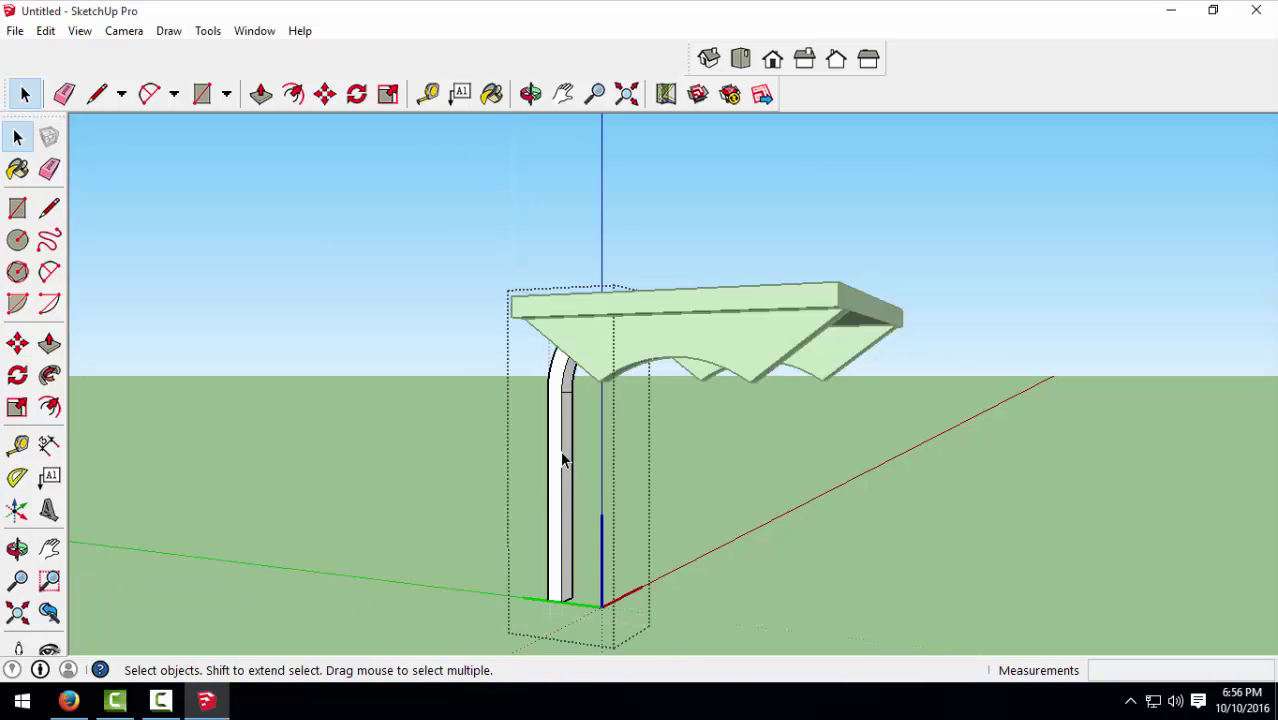
{"action": "left_click", "coordinate": [623, 470]}
{"action": "left_click", "coordinate": [560, 464]}
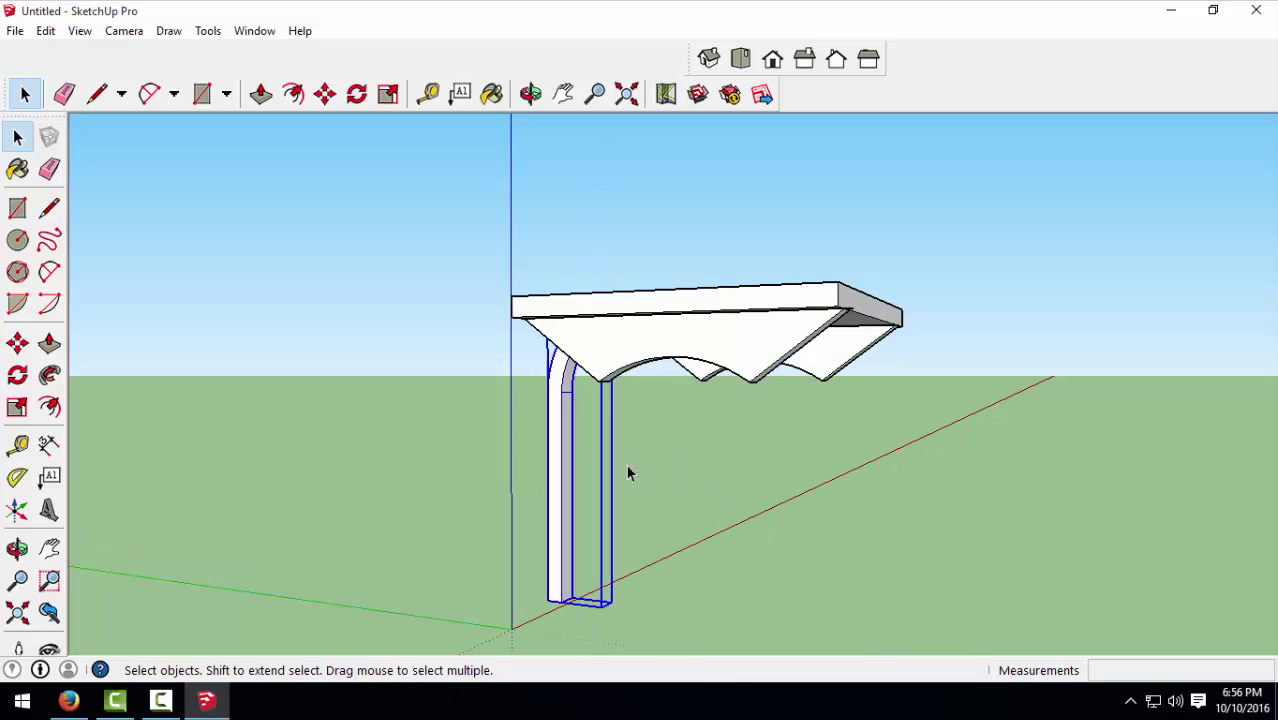
{"action": "middle_click_drag", "start_coordinate": [757, 475], "coordinate": [860, 482]}
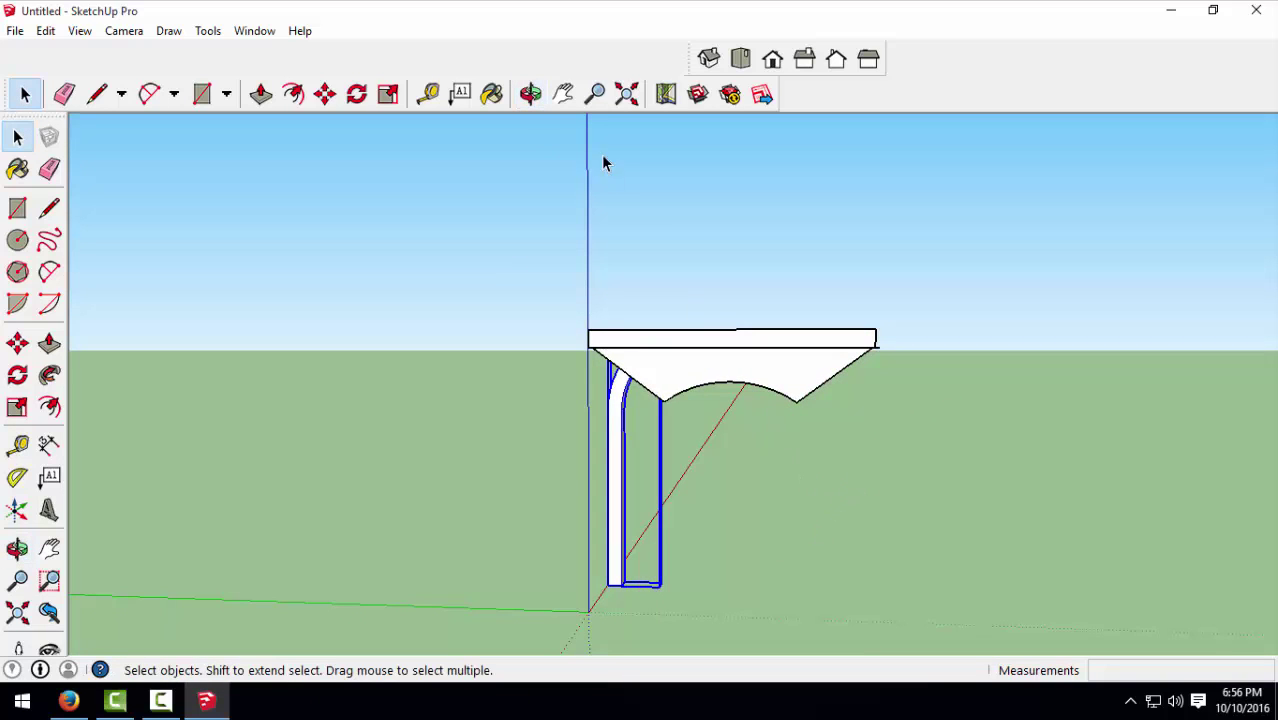
Step: Try copying the leg and bracket to the apron's other end, discarding both attempts
{"action": "key", "text": "m"}
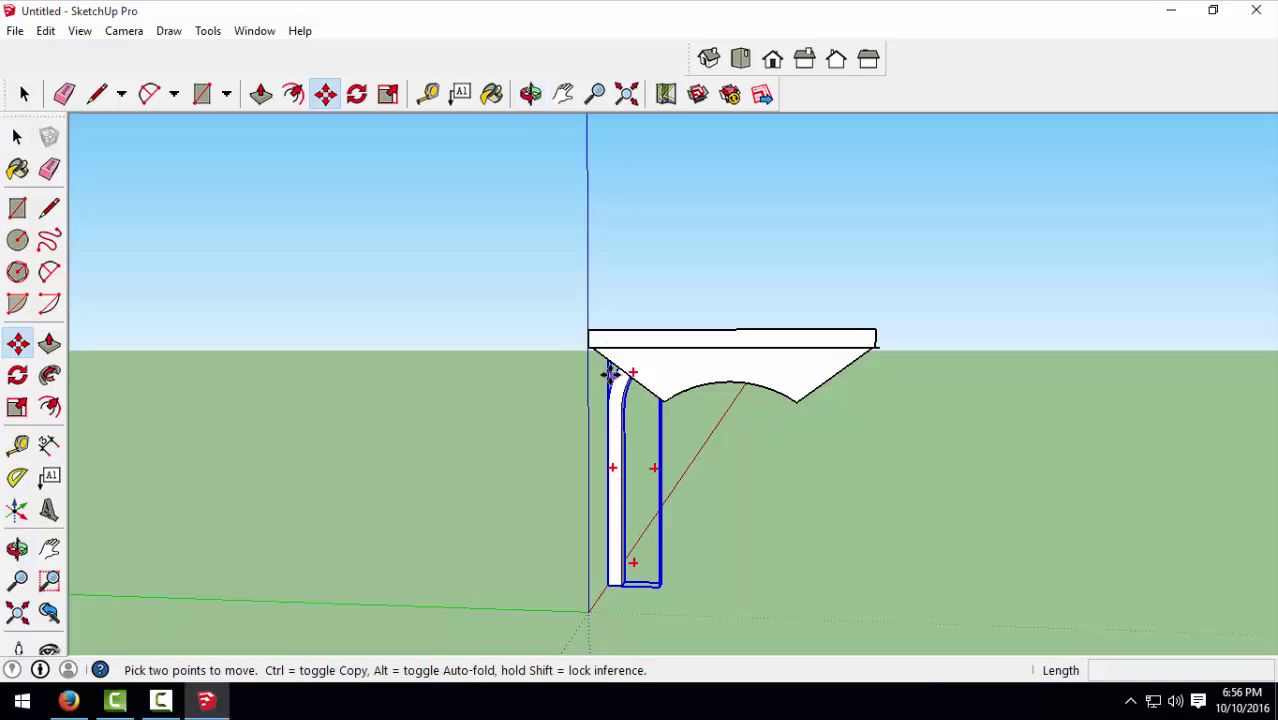
{"action": "left_click", "coordinate": [613, 373]}
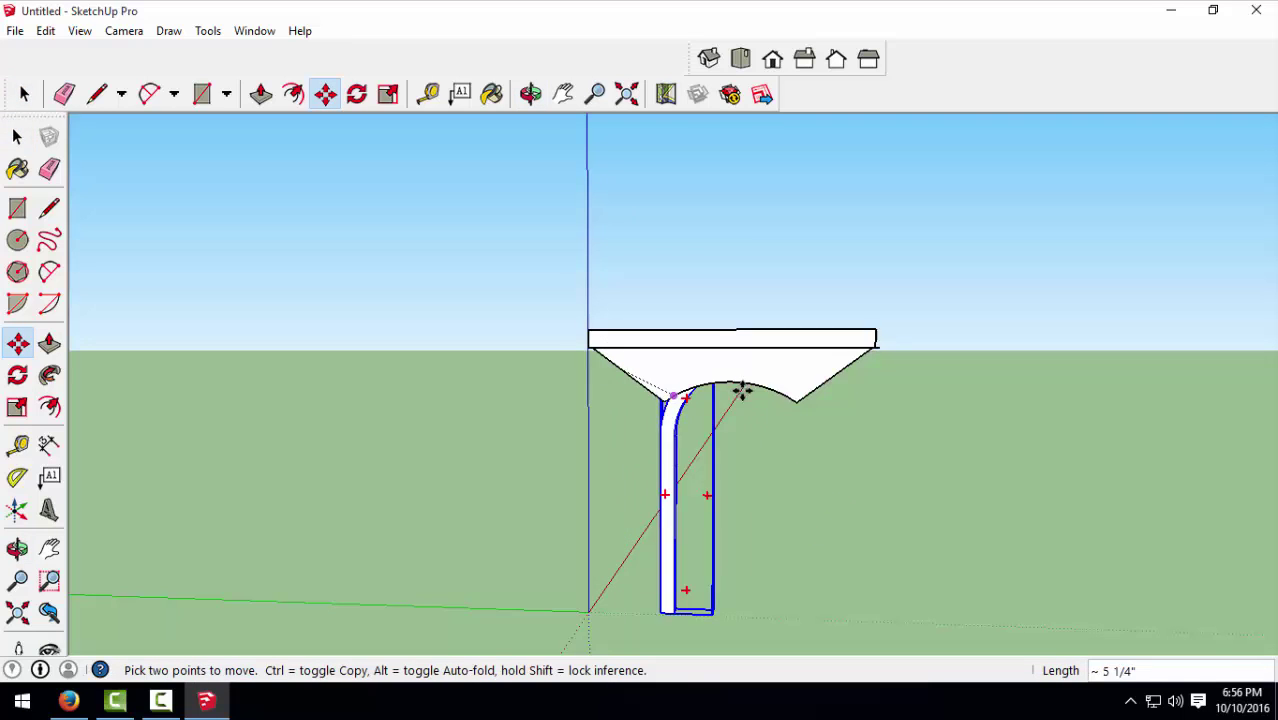
{"action": "key", "text": "ctrl"}
{"action": "left_click", "coordinate": [805, 392]}
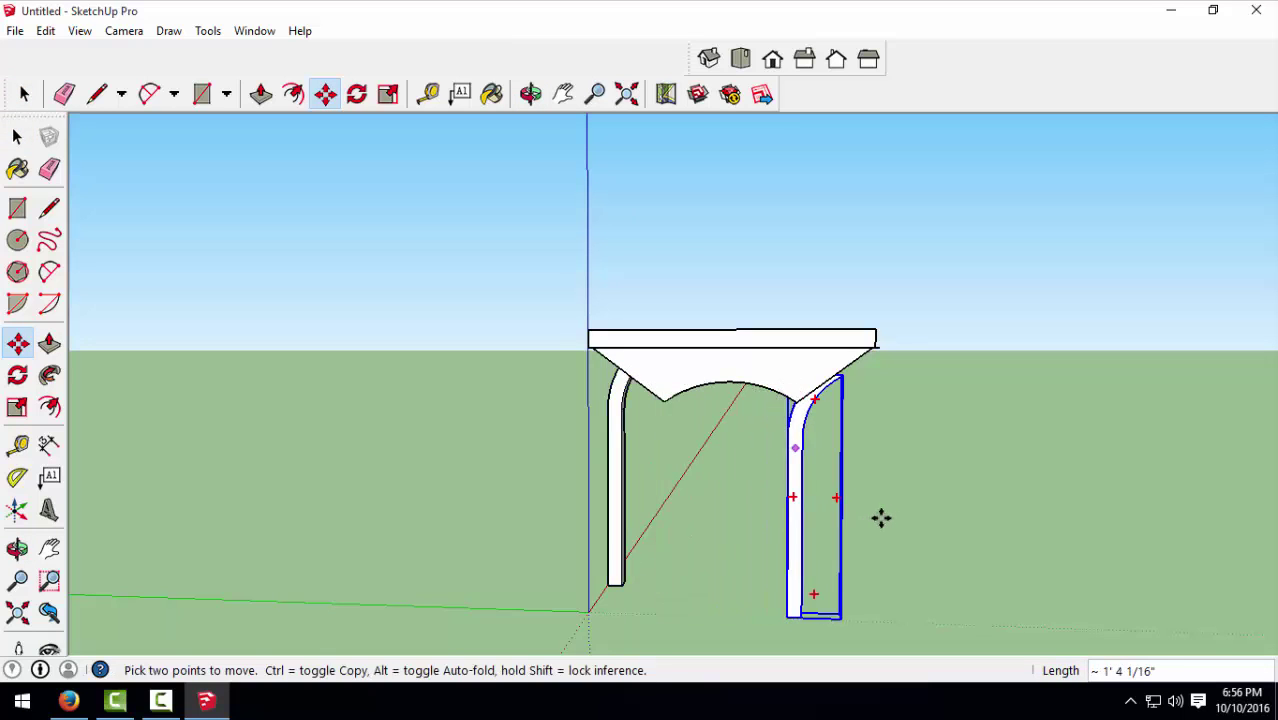
{"action": "mouse_move", "coordinate": [881, 479]}
{"action": "middle_mouse_down"}
{"action": "mouse_move", "coordinate": [571, 457]}
{"action": "mouse_move", "coordinate": [257, 465]}
{"action": "mouse_move", "coordinate": [585, 465]}
{"action": "mouse_move", "coordinate": [574, 443]}
{"action": "mouse_move", "coordinate": [927, 489]}
{"action": "mouse_move", "coordinate": [580, 452]}
{"action": "mouse_move", "coordinate": [653, 439]}
{"action": "mouse_move", "coordinate": [613, 436]}
{"action": "mouse_move", "coordinate": [654, 441]}
{"action": "mouse_move", "coordinate": [622, 402]}
{"action": "middle_mouse_up"}
{"action": "key", "text": "Delete"}
{"action": "left_click", "coordinate": [567, 393]}
{"action": "key", "text": "ctrl"}
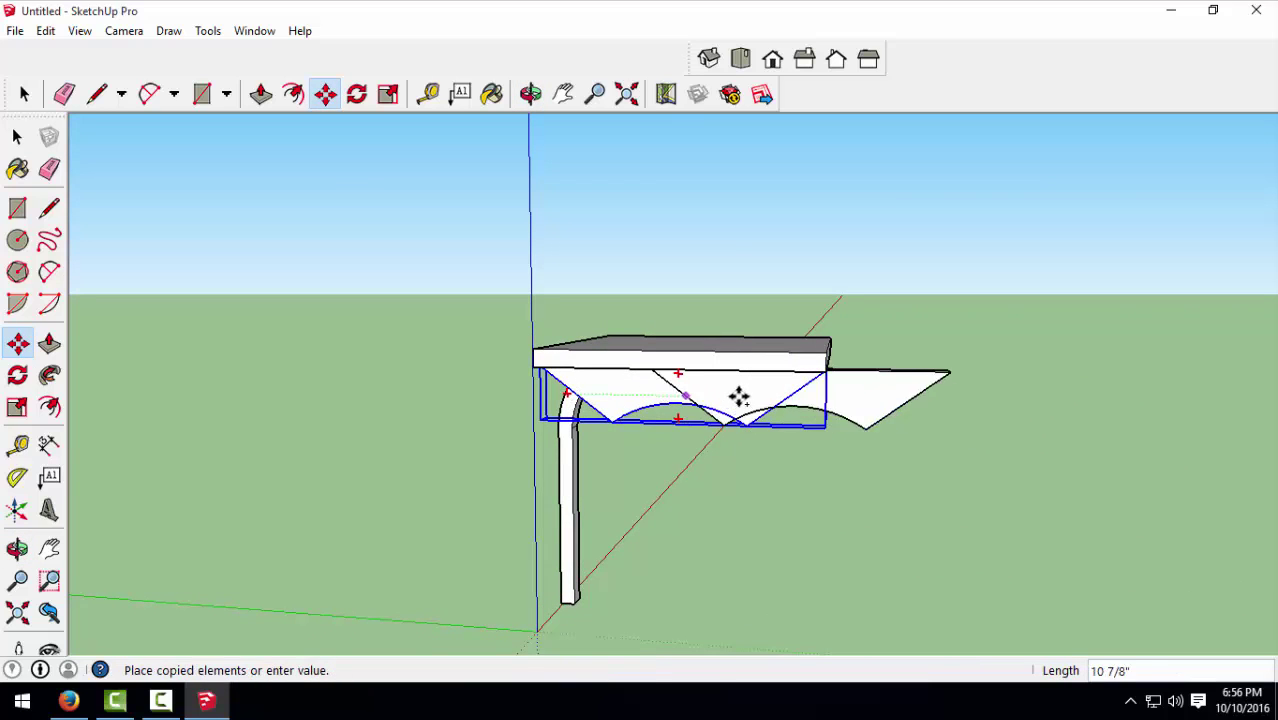
{"action": "key", "text": "Escape"}
{"action": "key", "text": "space"}
Step: Ctrl-copy the curved leg to the right end of the apron
{"action": "left_click", "coordinate": [575, 476]}
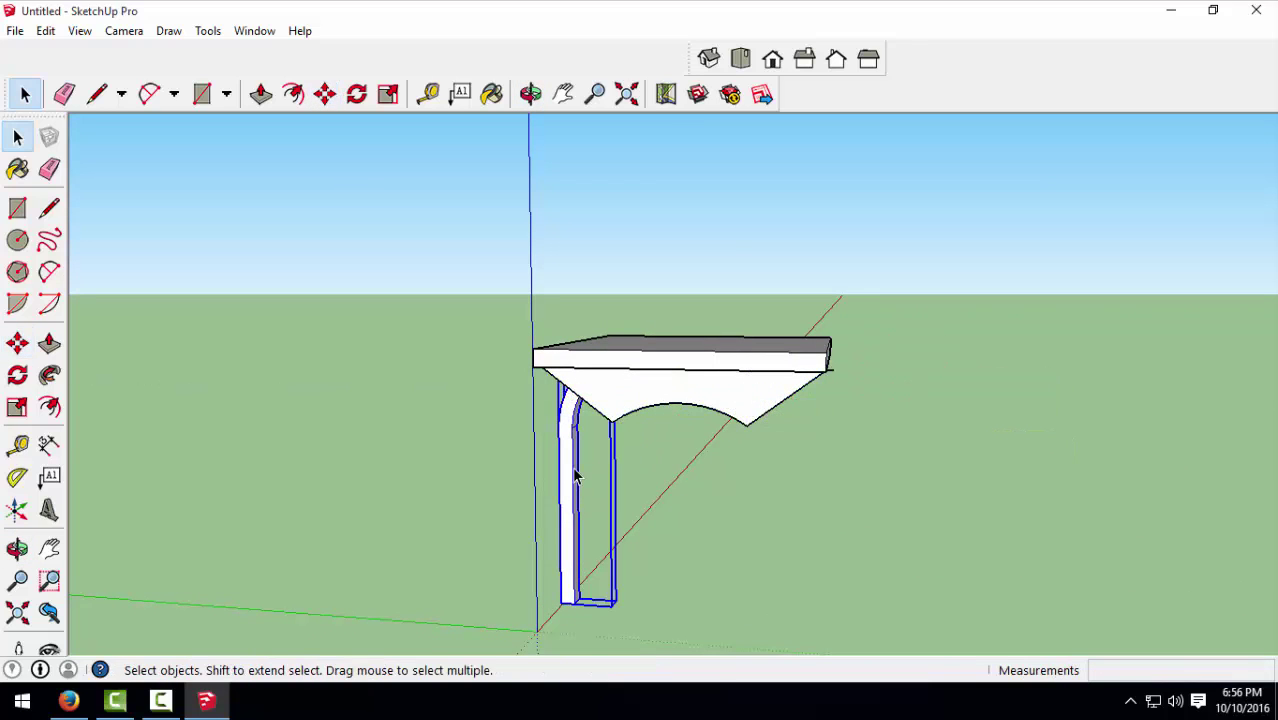
{"action": "key", "text": "m"}
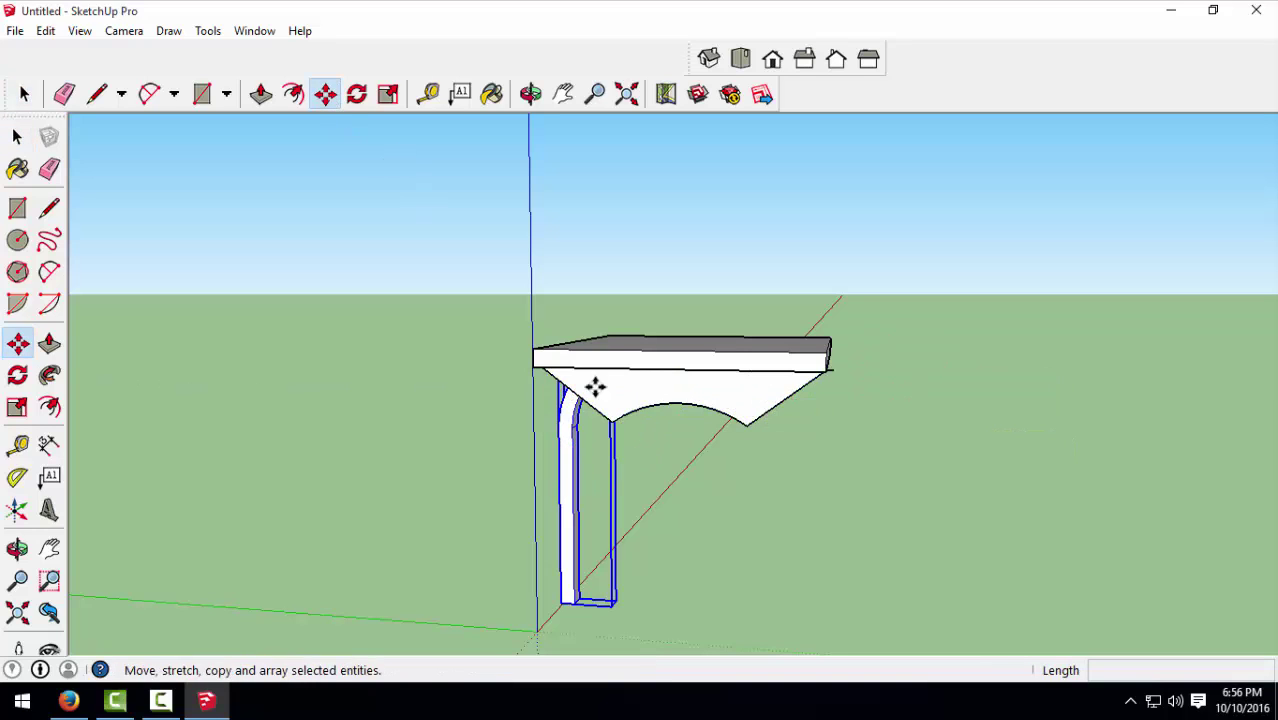
{"action": "mouse_move", "coordinate": [585, 488]}
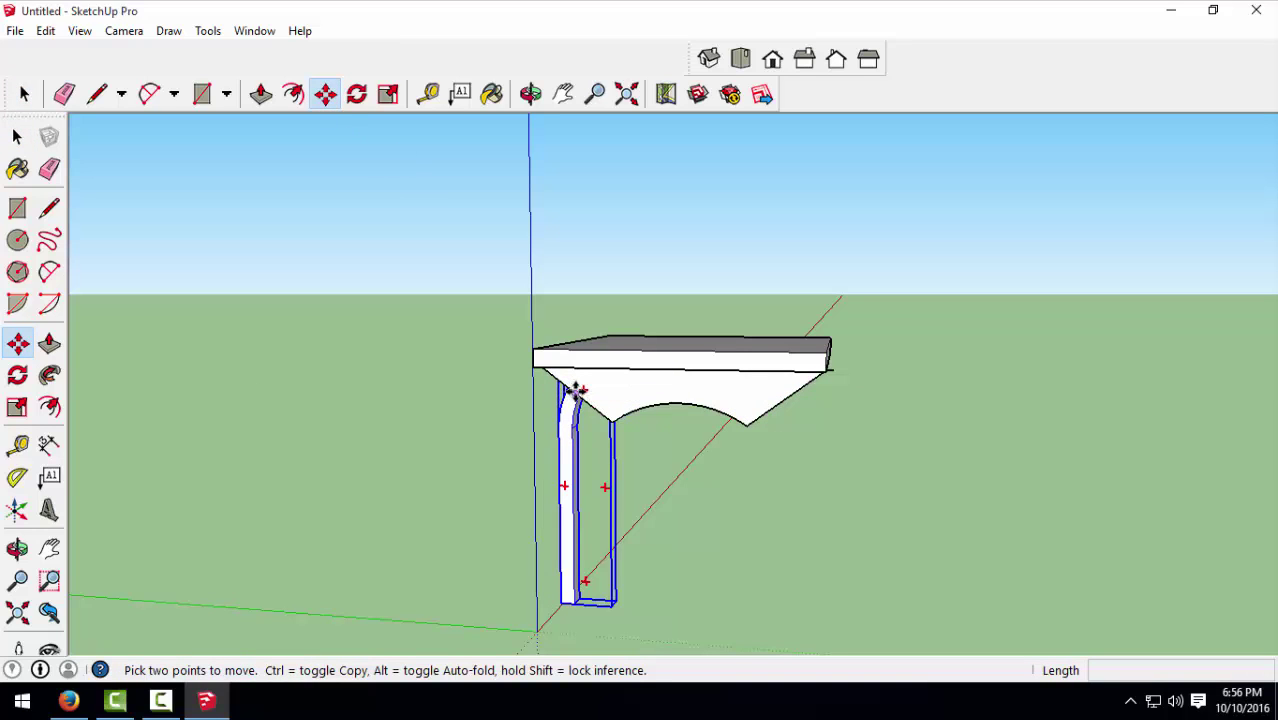
{"action": "left_click", "coordinate": [585, 390]}
{"action": "key", "text": "ctrl"}
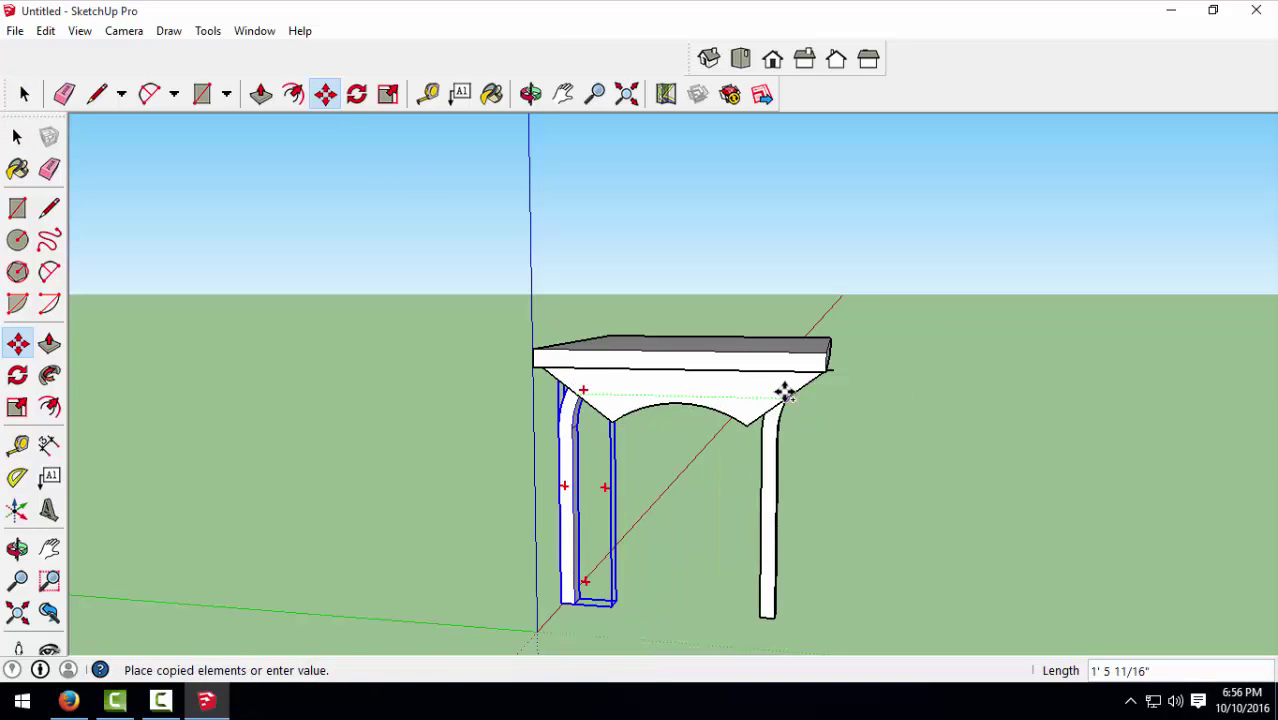
{"action": "left_click", "coordinate": [787, 395]}
{"action": "middle_click_drag", "start_coordinate": [522, 471], "coordinate": [568, 463]}
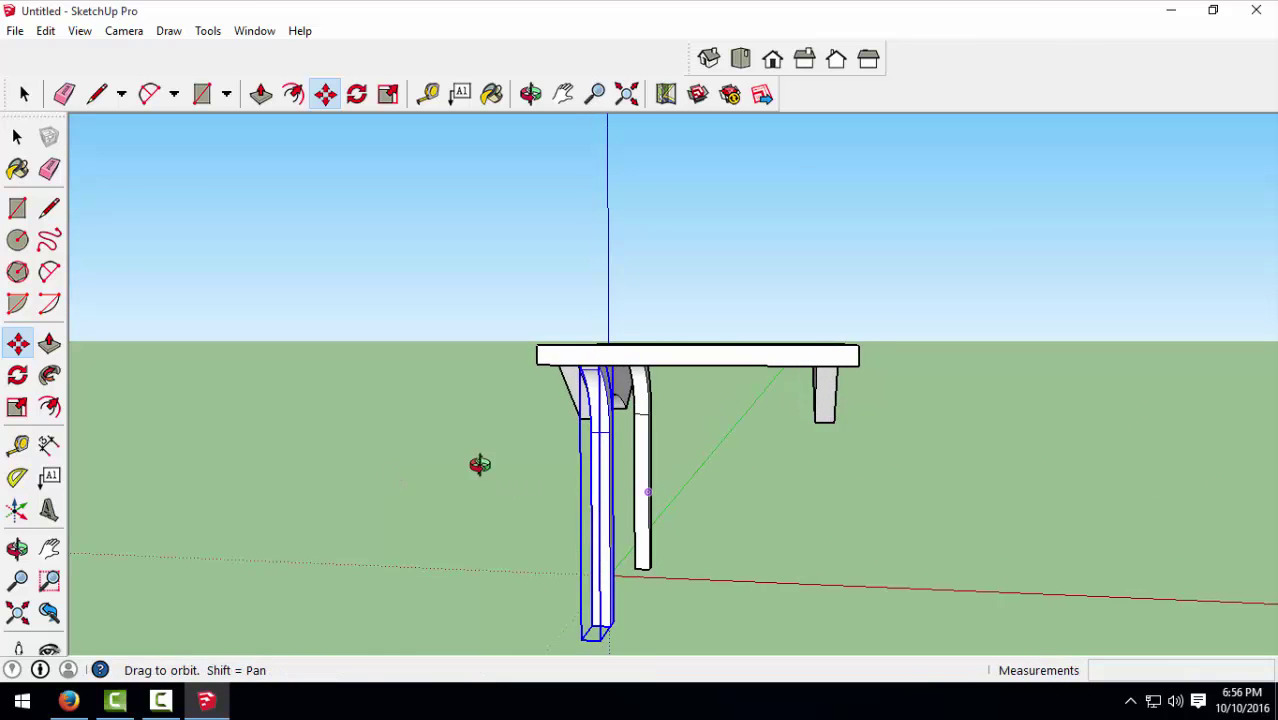
Step: Flip the copied leg along Component's Red, then Component's Green, and orbit to check it
{"action": "right_click", "coordinate": [568, 463]}
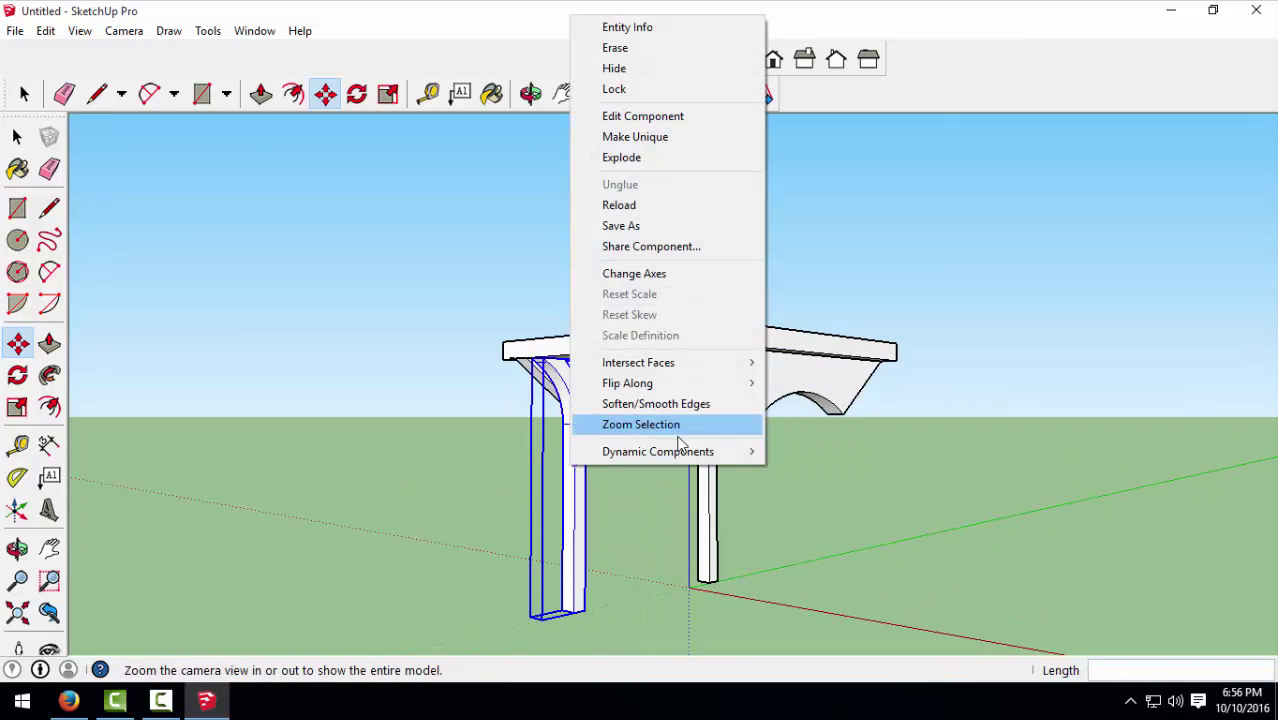
{"action": "mouse_move", "coordinate": [660, 383]}
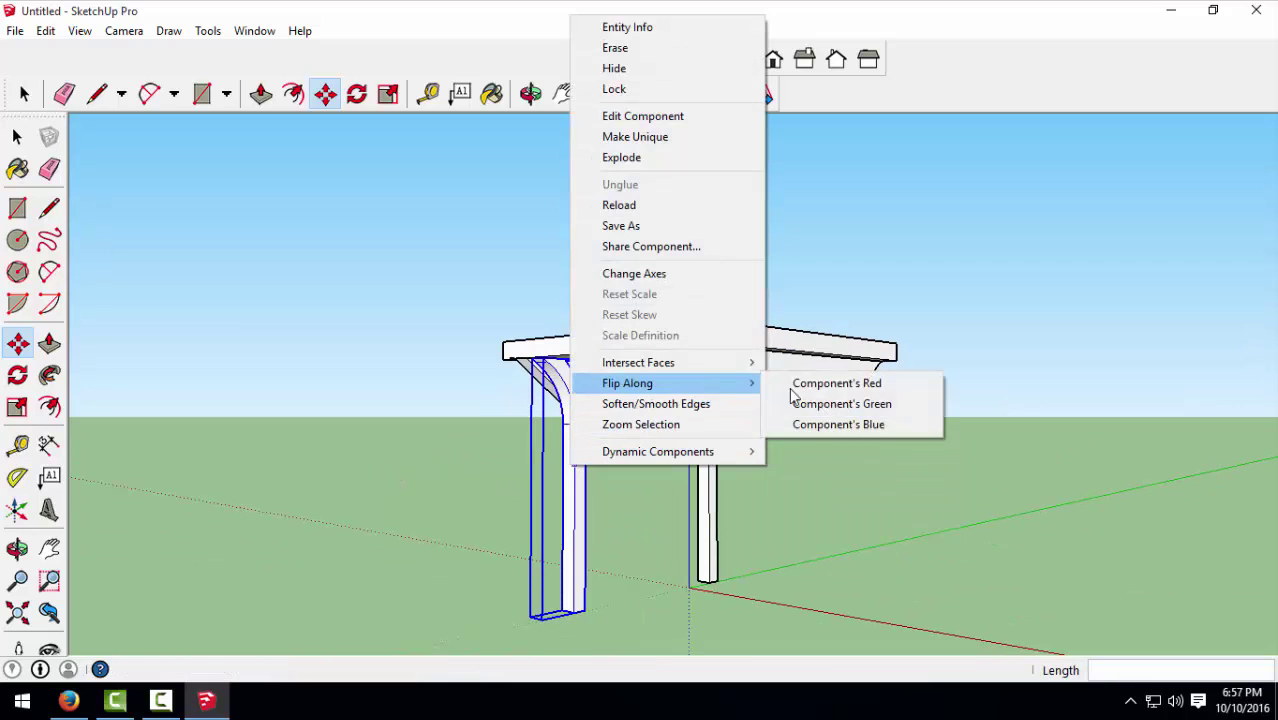
{"action": "left_click", "coordinate": [823, 394]}
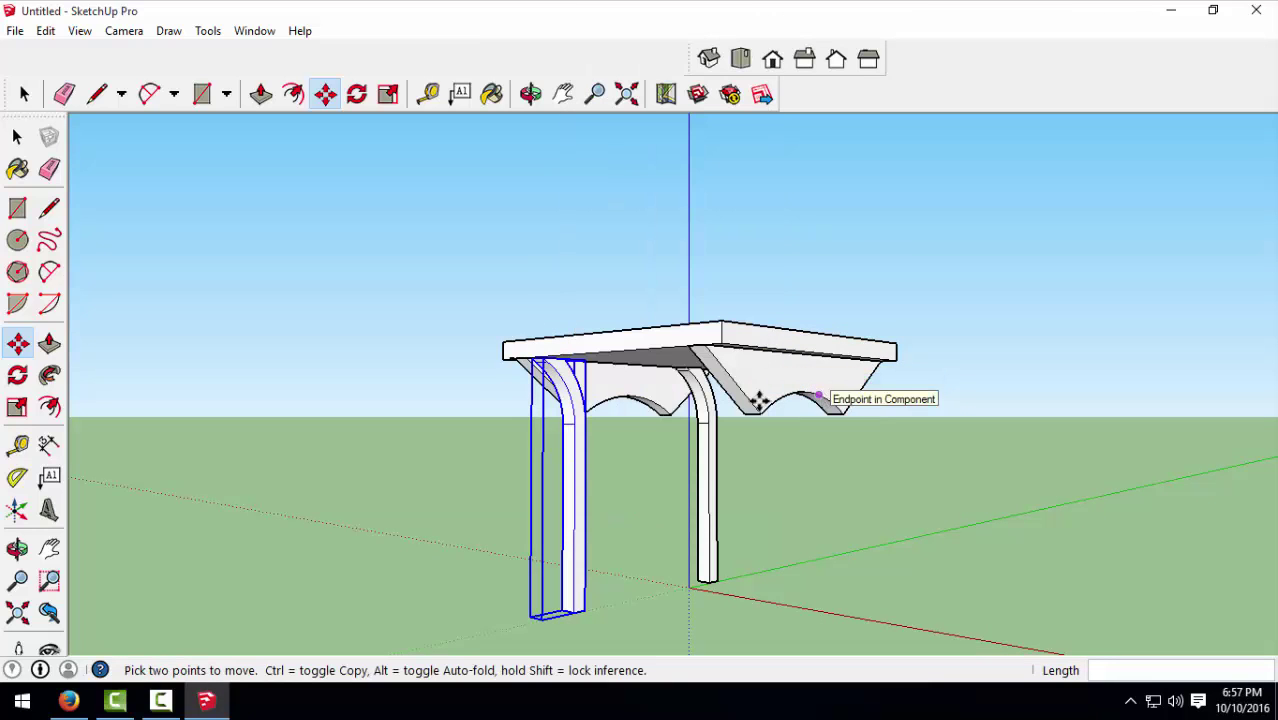
{"action": "right_click", "coordinate": [577, 457]}
{"action": "mouse_move", "coordinate": [631, 600]}
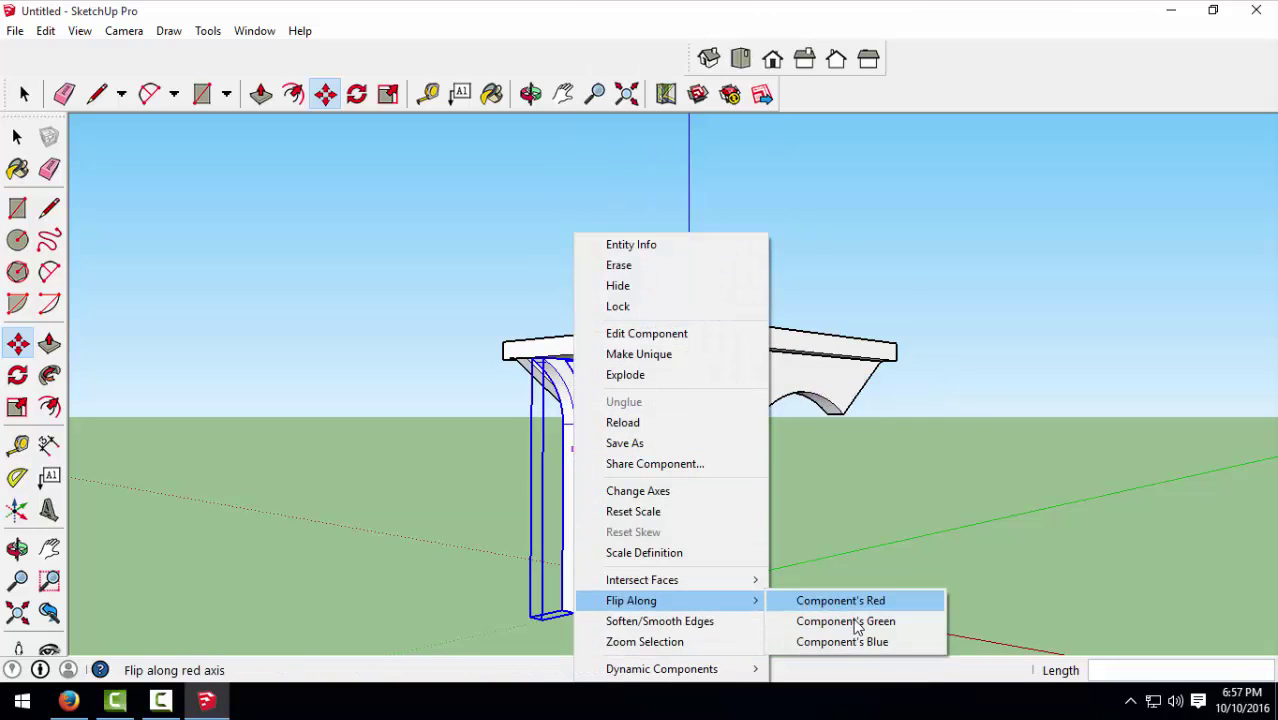
{"action": "left_click", "coordinate": [856, 625]}
{"action": "mouse_move", "coordinate": [757, 512]}
{"action": "middle_mouse_down"}
{"action": "mouse_move", "coordinate": [547, 512]}
{"action": "mouse_move", "coordinate": [570, 565]}
{"action": "middle_mouse_up"}
{"action": "key", "text": "space"}
{"action": "key", "text": "o"}
{"action": "mouse_move", "coordinate": [672, 517]}
{"action": "left_mouse_down"}
{"action": "mouse_move", "coordinate": [832, 549]}
{"action": "mouse_move", "coordinate": [679, 515]}
{"action": "mouse_move", "coordinate": [748, 535]}
{"action": "left_mouse_up"}
{"action": "key", "text": "space"}
{"action": "key", "text": "o"}
{"action": "key", "text": "space"}
Step: Ctrl-copy one leg from its top to the tabletop's right side
{"action": "key", "text": "m"}
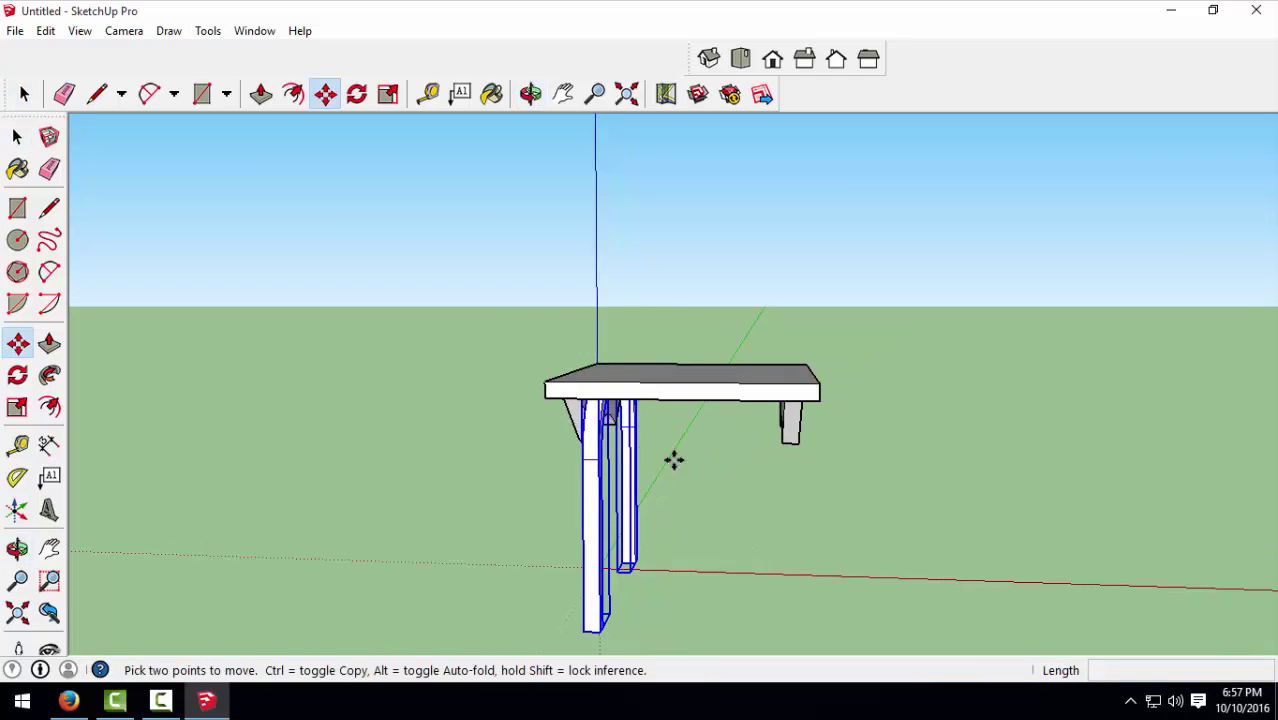
{"action": "scroll", "coordinate": [625, 440], "scroll_direction": "up", "scroll_amount": 1}
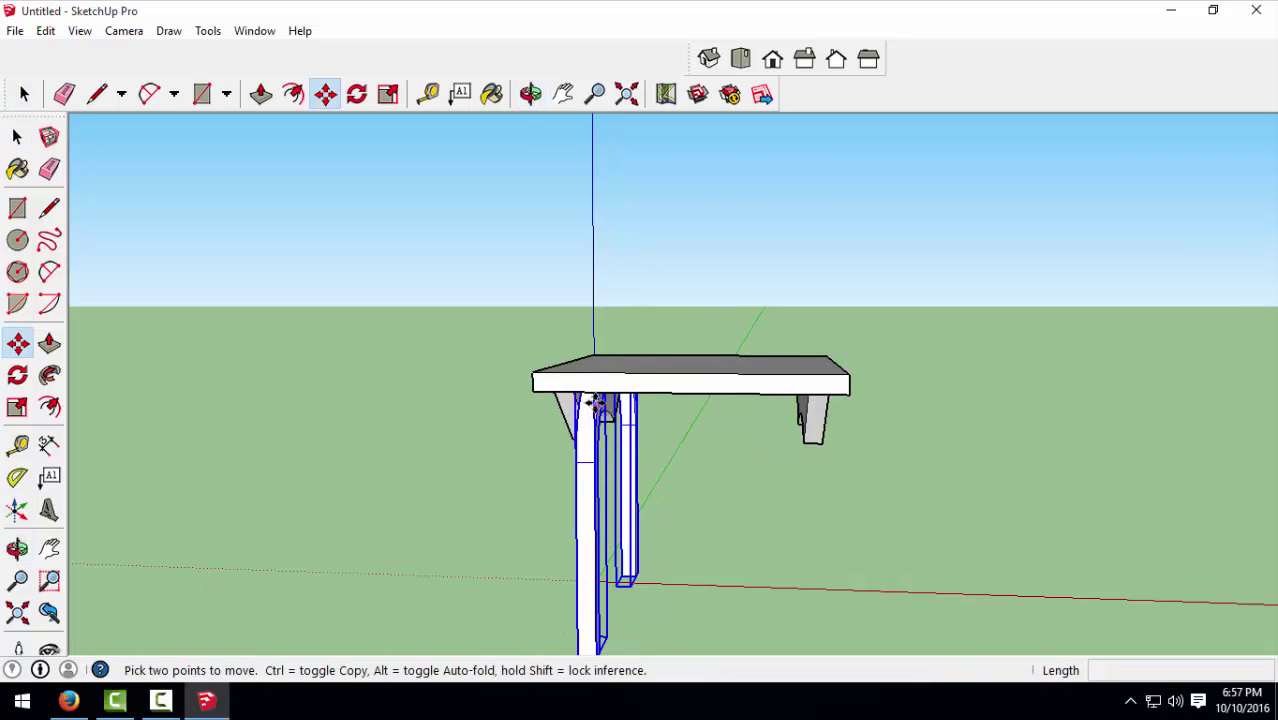
{"action": "left_click", "coordinate": [601, 402]}
{"action": "key", "text": "ctrl"}
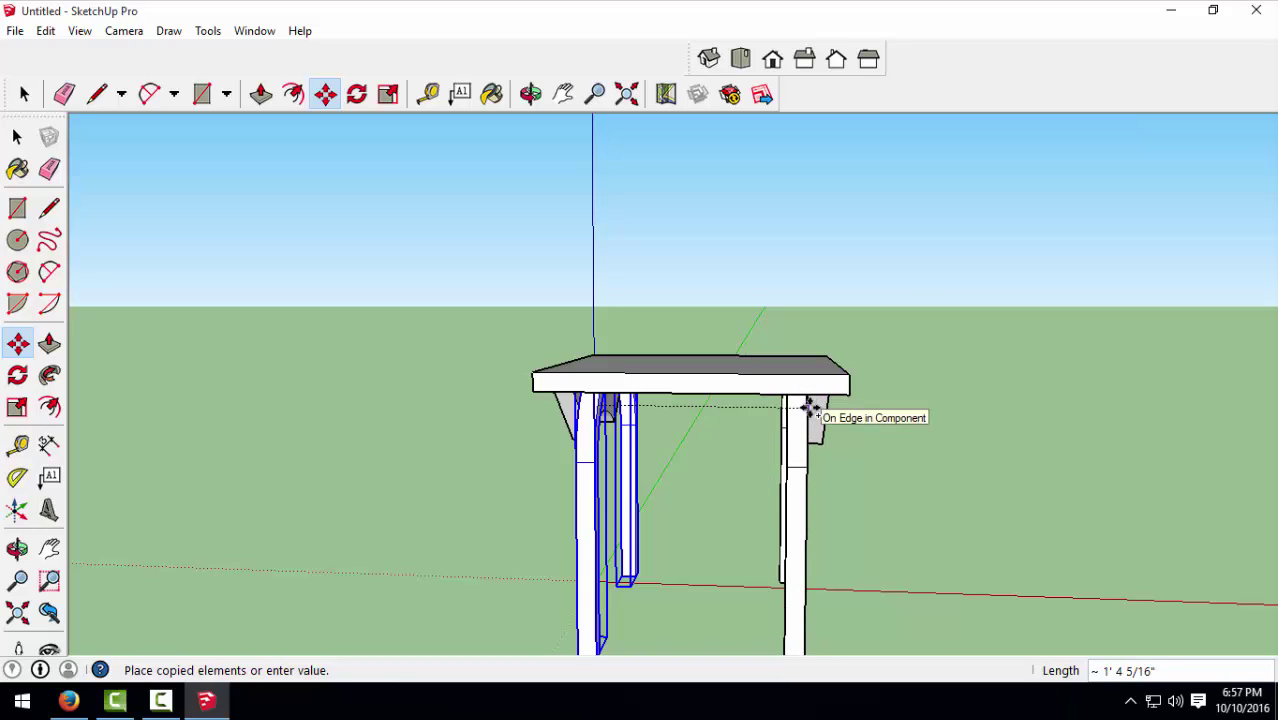
{"action": "left_click", "coordinate": [812, 406]}
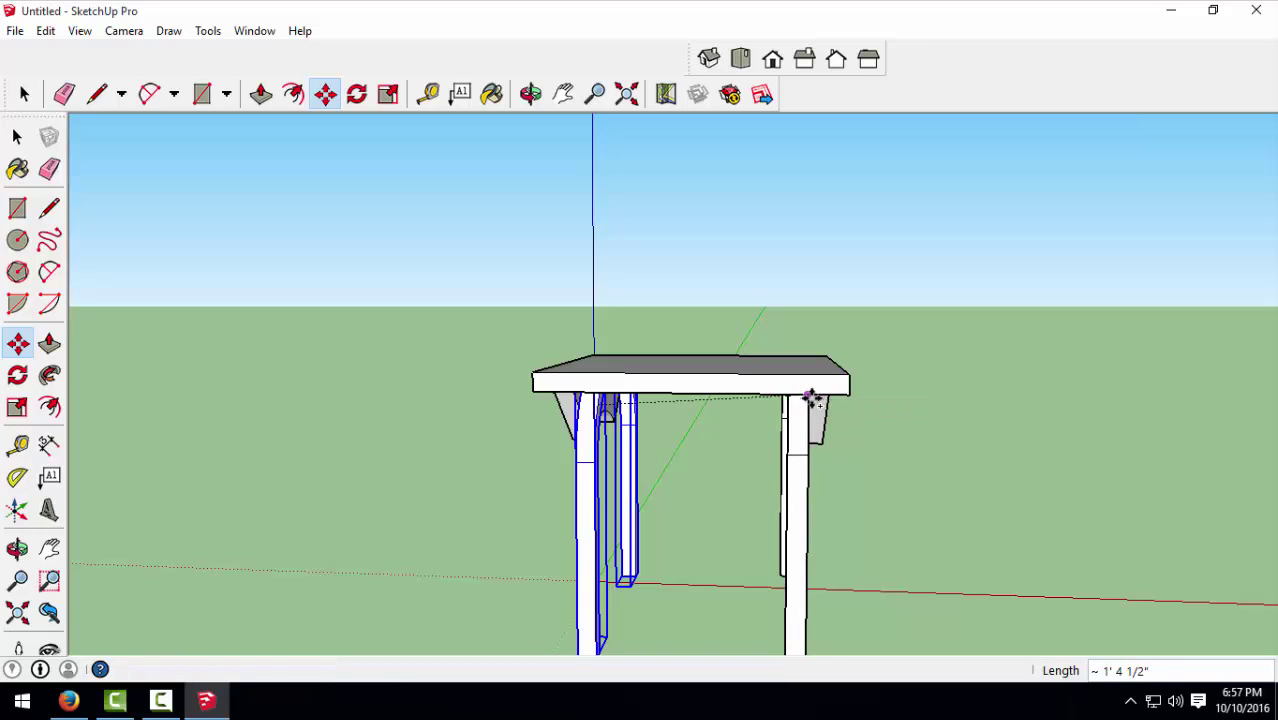
{"action": "mouse_move", "coordinate": [835, 482]}
{"action": "middle_mouse_down"}
{"action": "mouse_move", "coordinate": [837, 418]}
{"action": "mouse_move", "coordinate": [693, 391]}
{"action": "mouse_move", "coordinate": [722, 448]}
{"action": "mouse_move", "coordinate": [779, 471]}
{"action": "mouse_move", "coordinate": [790, 407]}
{"action": "middle_mouse_up"}
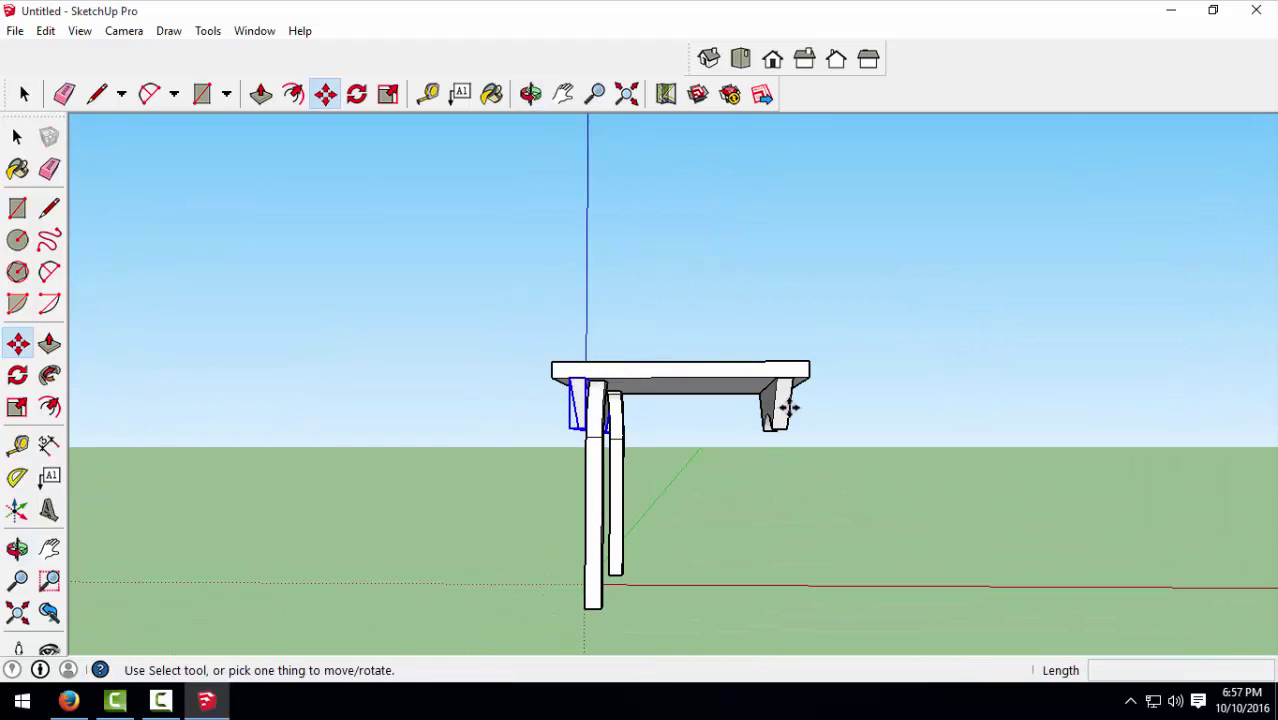
Step: In Front view, select both left legs and copy them right, deleting the misplaced copies
{"action": "left_click", "coordinate": [772, 59]}
{"action": "key", "text": "space"}
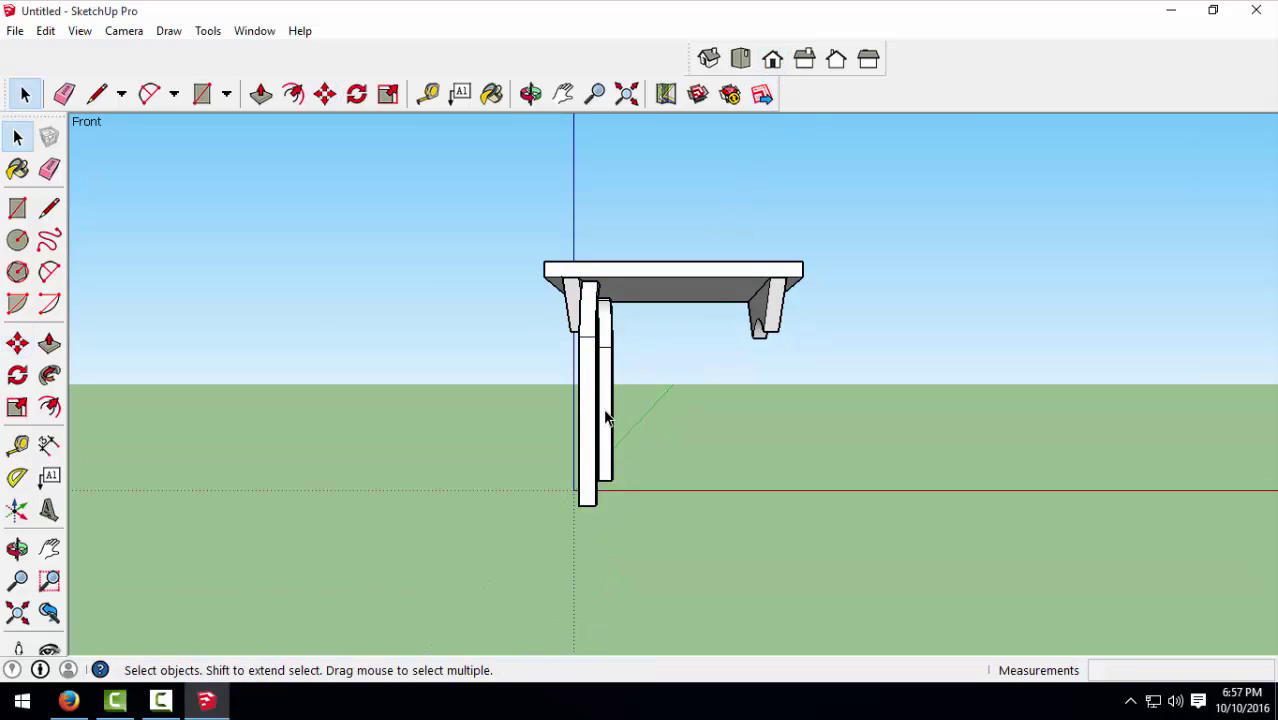
{"action": "left_click", "coordinate": [596, 418], "text": "ctrl"}
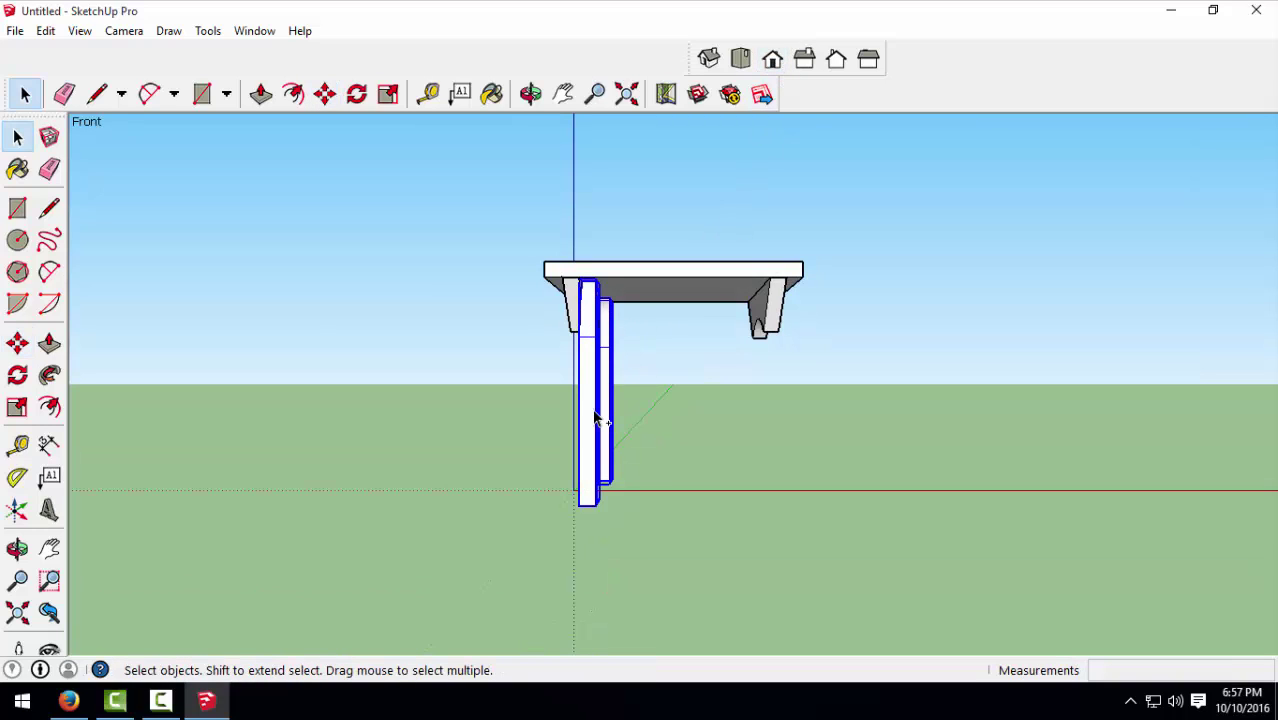
{"action": "key", "text": "m"}
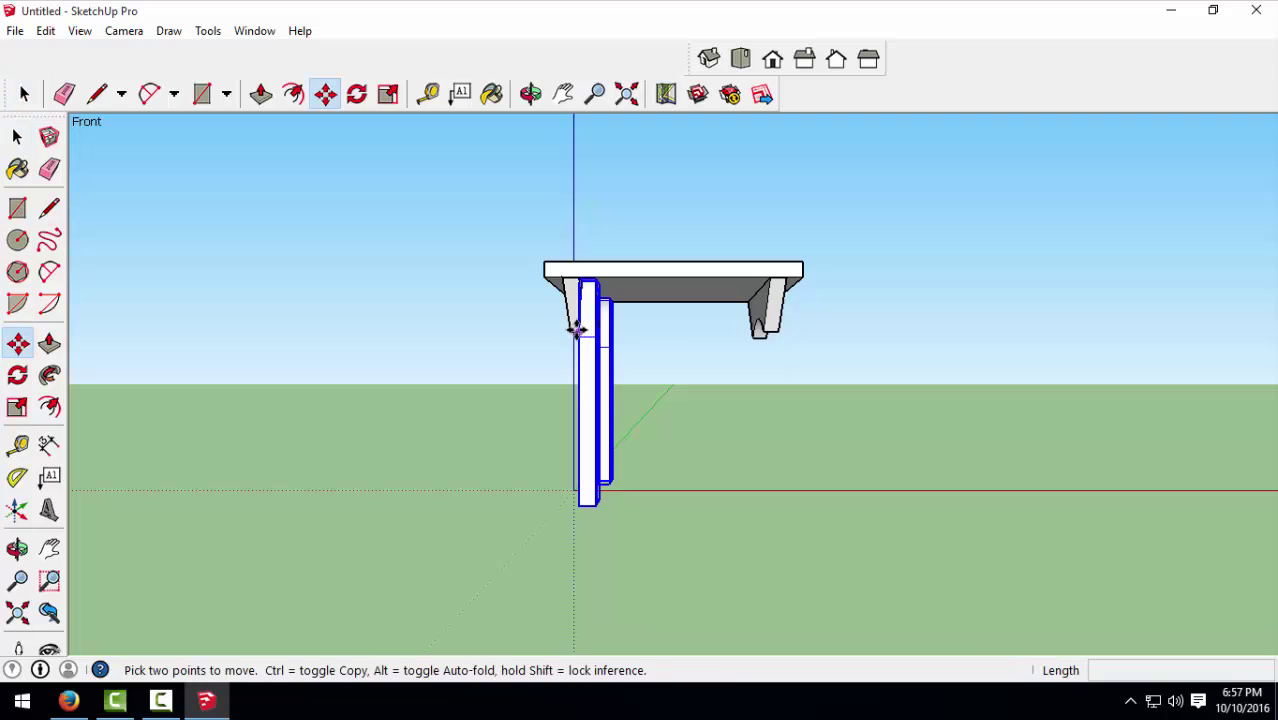
{"action": "key", "text": "ctrl"}
{"action": "left_click", "coordinate": [577, 330]}
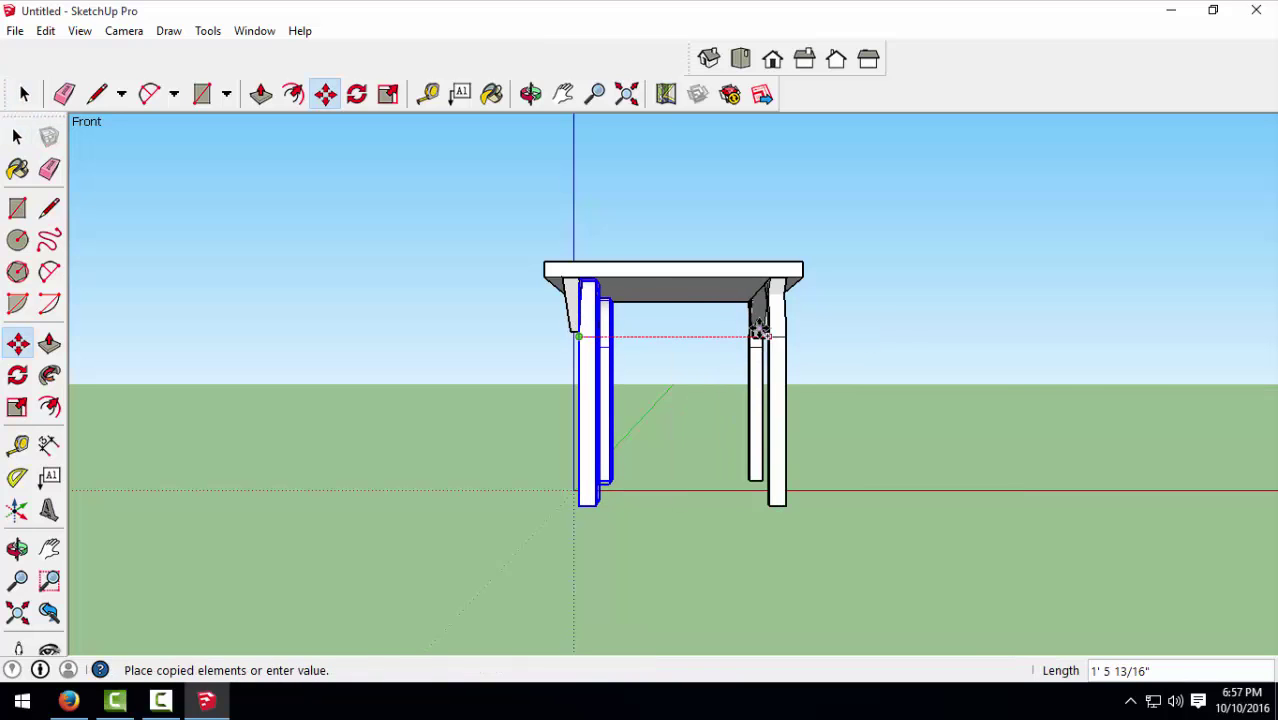
{"action": "left_click", "coordinate": [760, 333]}
{"action": "key", "text": "Delete"}
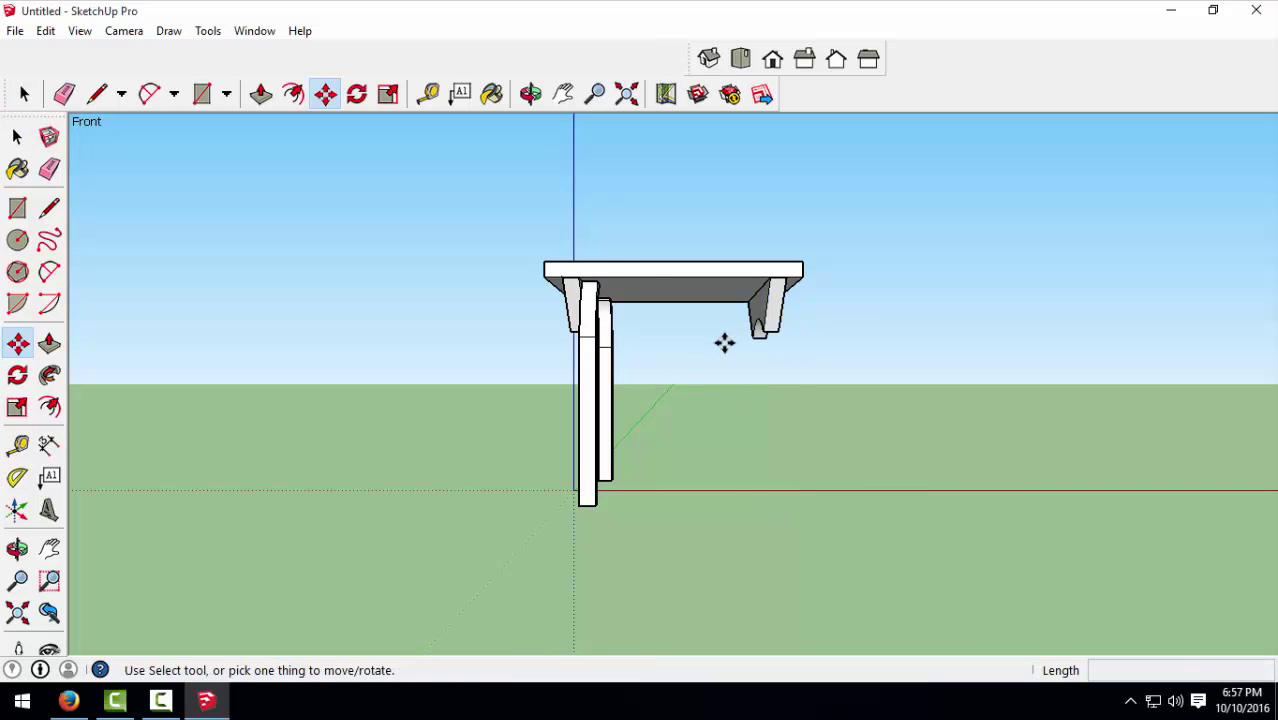
Step: Re-copy the left pair of legs under the right end, giving four legs
{"action": "key", "text": "space"}
{"action": "left_click", "coordinate": [610, 345]}
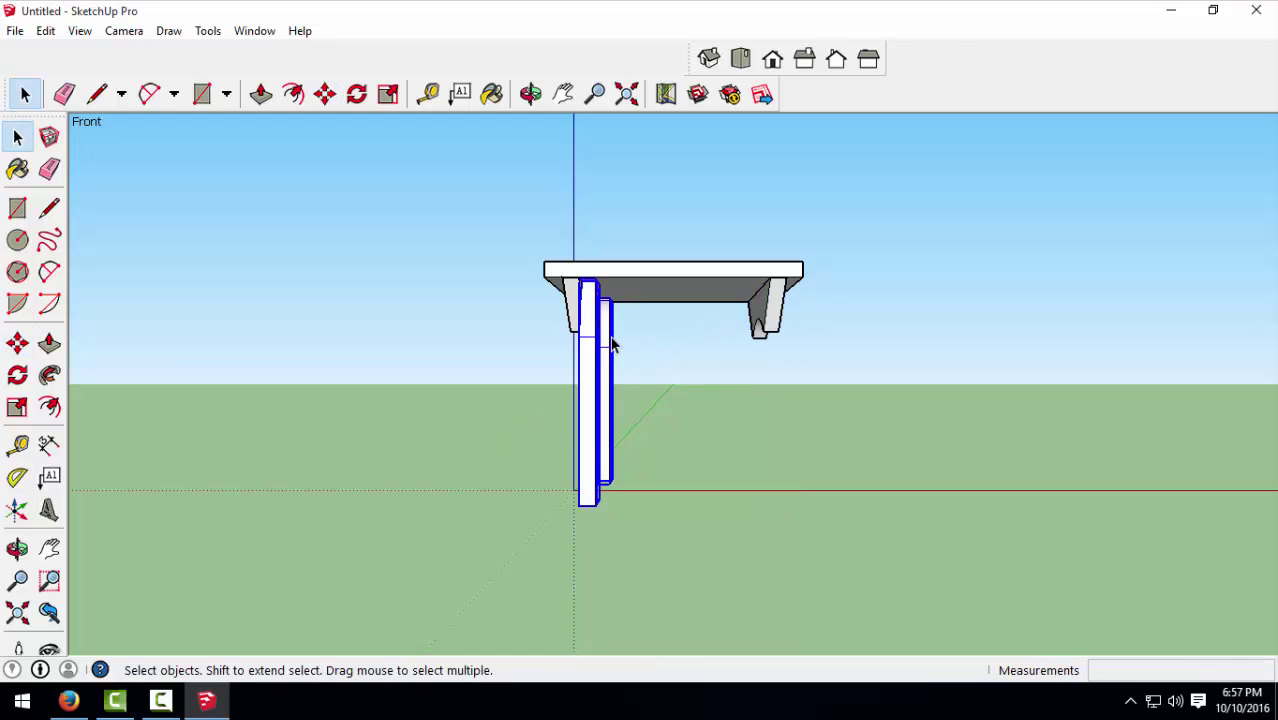
{"action": "key", "text": "m"}
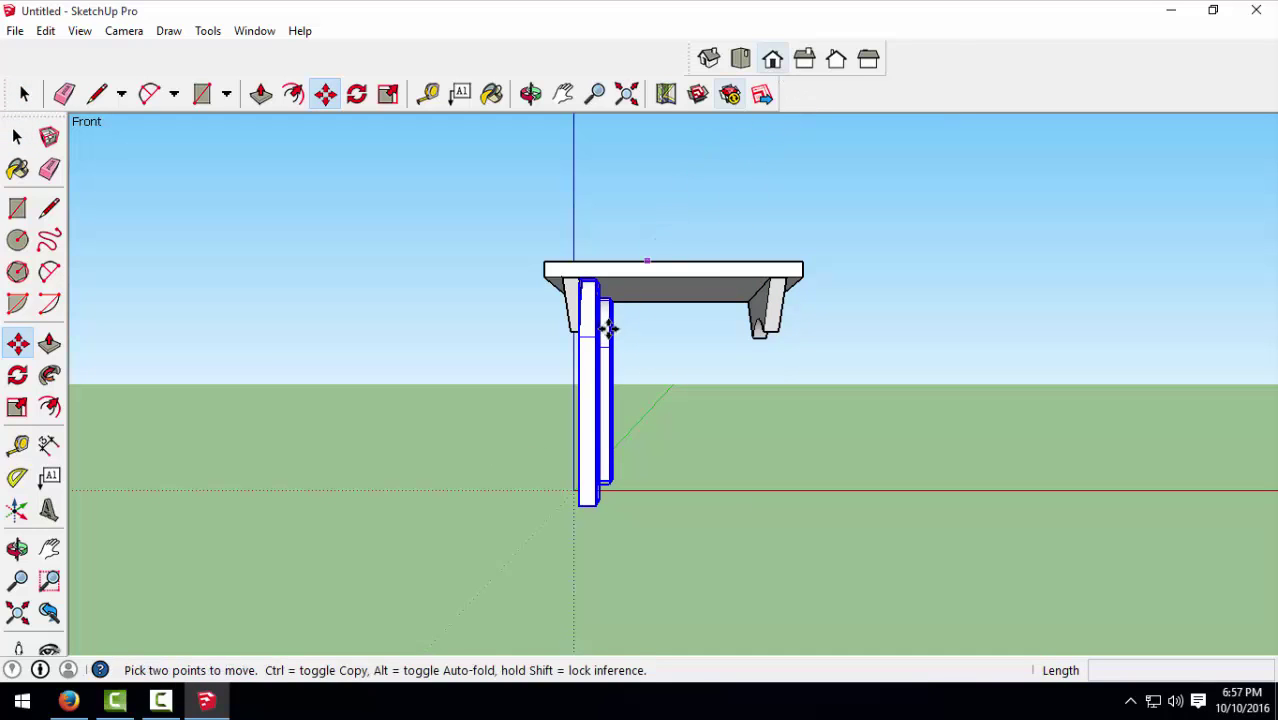
{"action": "left_click", "coordinate": [596, 328]}
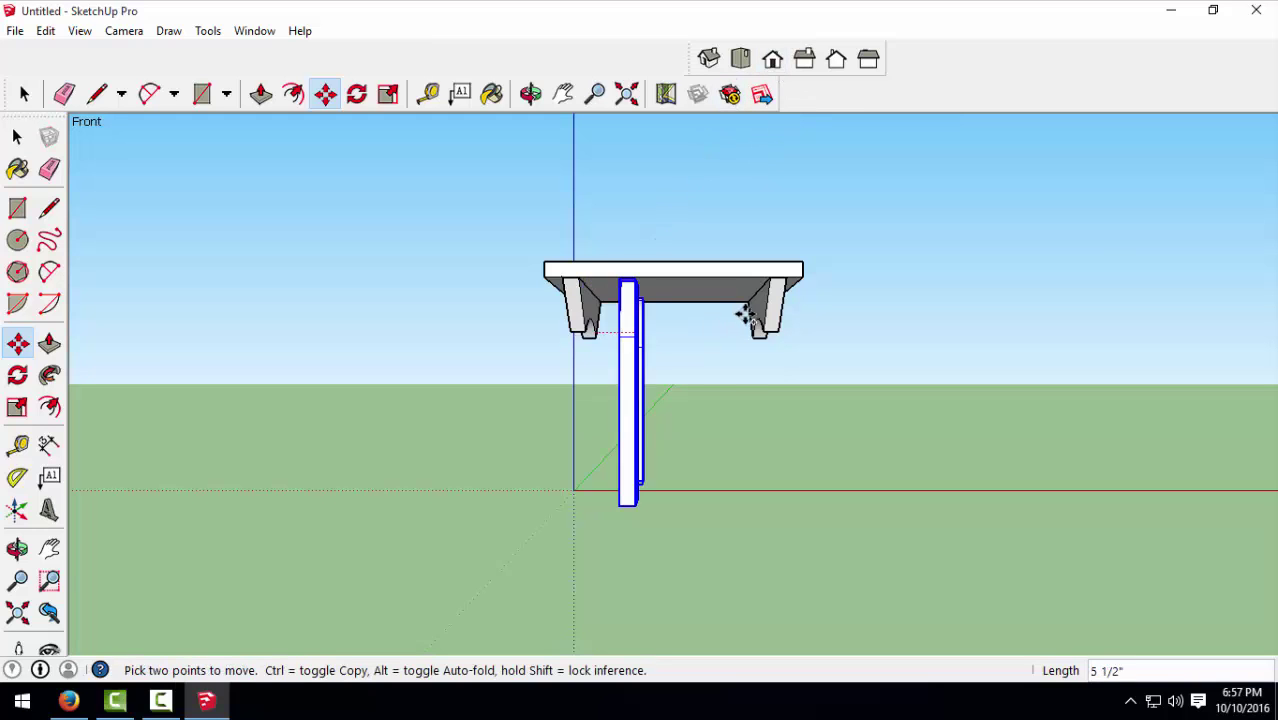
{"action": "key", "text": "ctrl"}
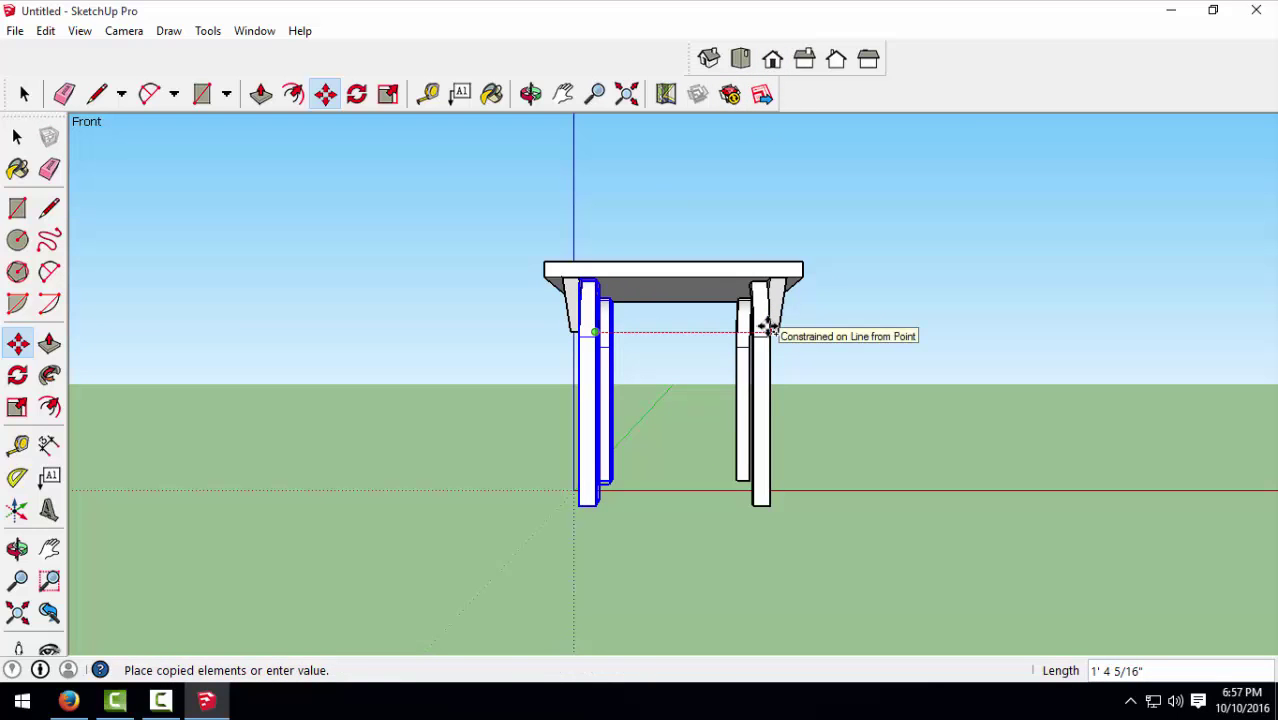
{"action": "left_click", "coordinate": [769, 328]}
{"action": "key", "text": "space"}
{"action": "left_click", "coordinate": [860, 388]}
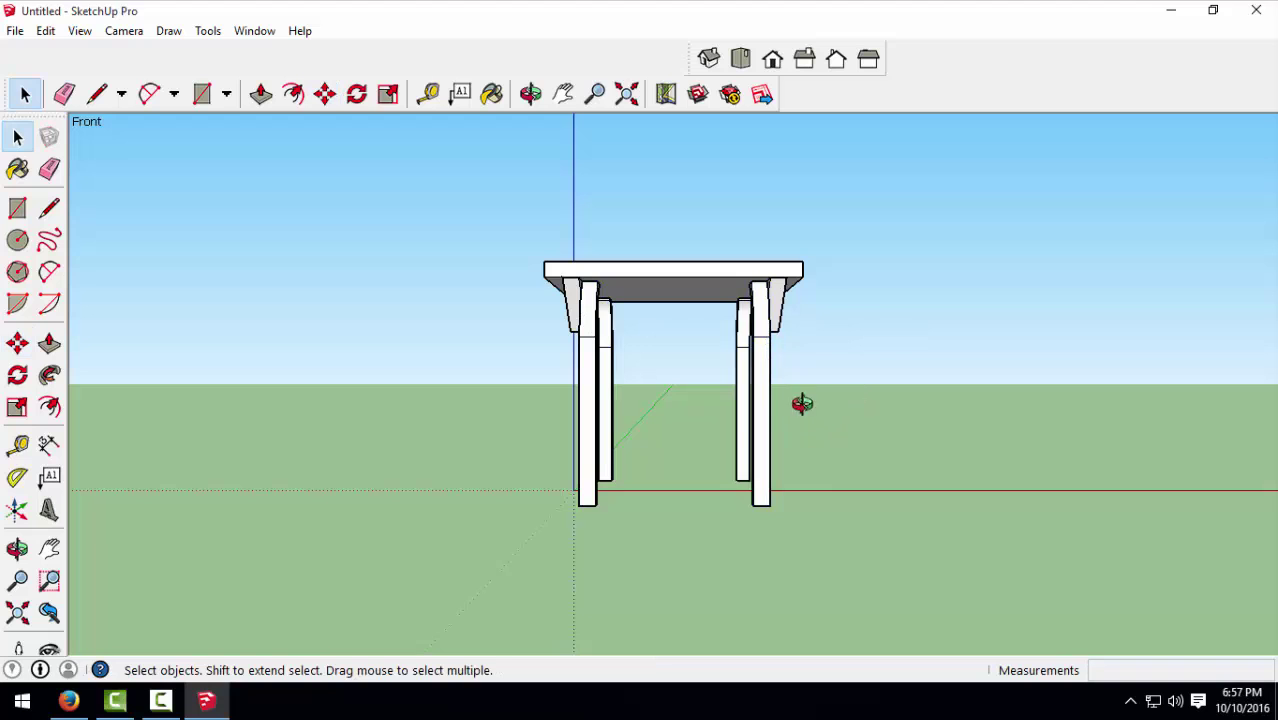
{"action": "mouse_move", "coordinate": [802, 403]}
{"action": "middle_mouse_down"}
{"action": "mouse_move", "coordinate": [528, 450]}
{"action": "mouse_move", "coordinate": [460, 481]}
{"action": "middle_mouse_up"}
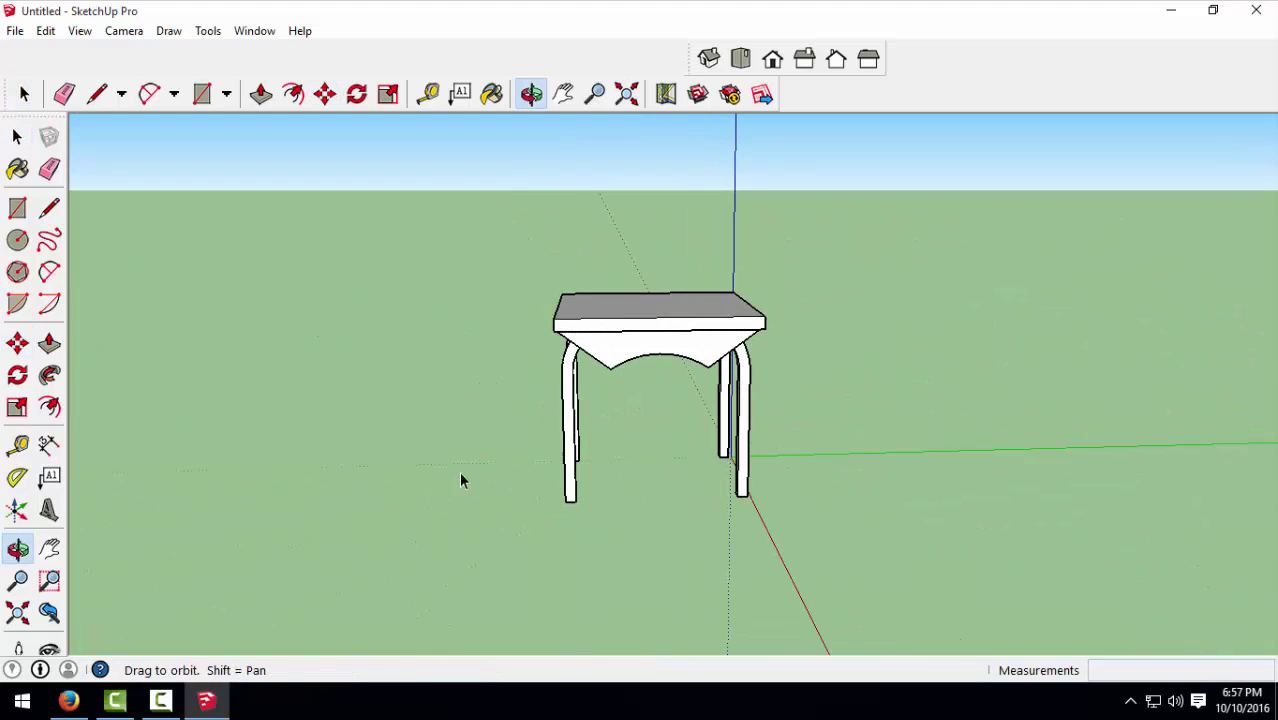
Step: Draw a rectangle from the back leg's base to the opposite leg as the lower shelf face
{"action": "middle_click_drag", "start_coordinate": [719, 508], "coordinate": [562, 488]}
{"action": "scroll", "coordinate": [579, 496], "scroll_direction": "up", "scroll_amount": 2}
{"action": "scroll", "coordinate": [647, 508], "scroll_direction": "up", "scroll_amount": 2}
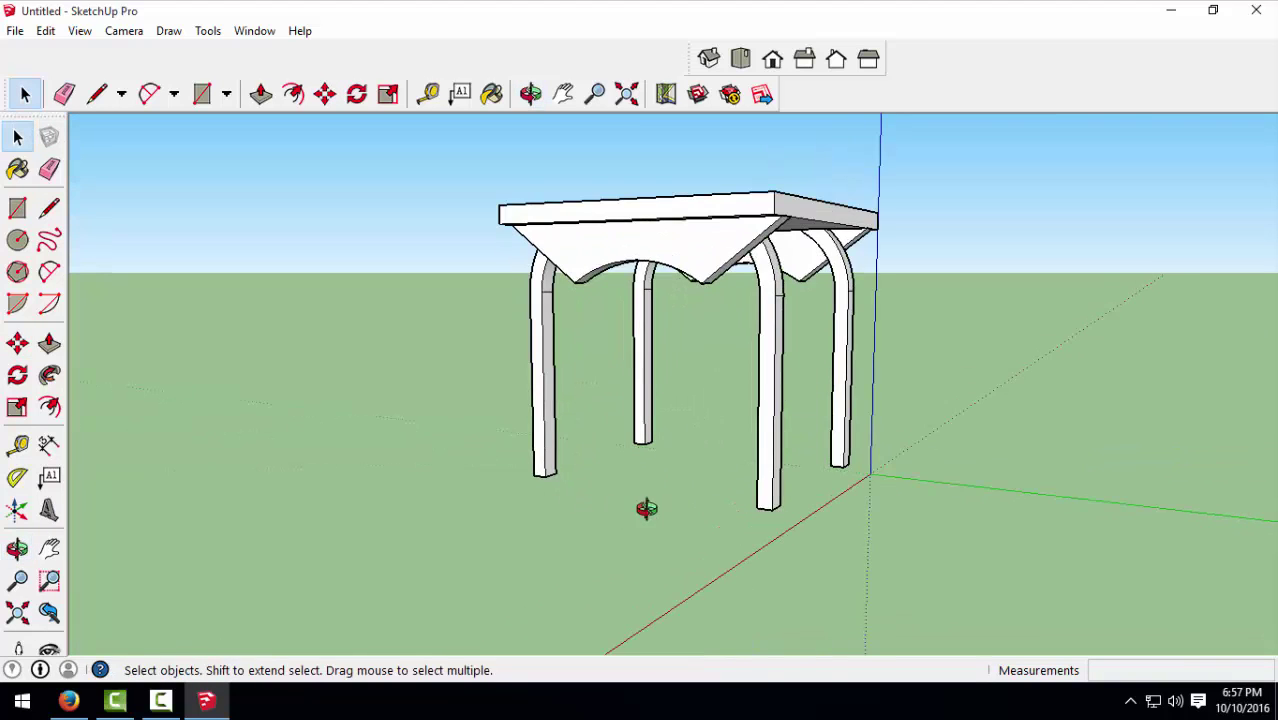
{"action": "mouse_move", "coordinate": [647, 508]}
{"action": "middle_mouse_down"}
{"action": "mouse_move", "coordinate": [559, 533]}
{"action": "mouse_move", "coordinate": [594, 528]}
{"action": "middle_mouse_up"}
{"action": "left_click", "coordinate": [17, 207]}
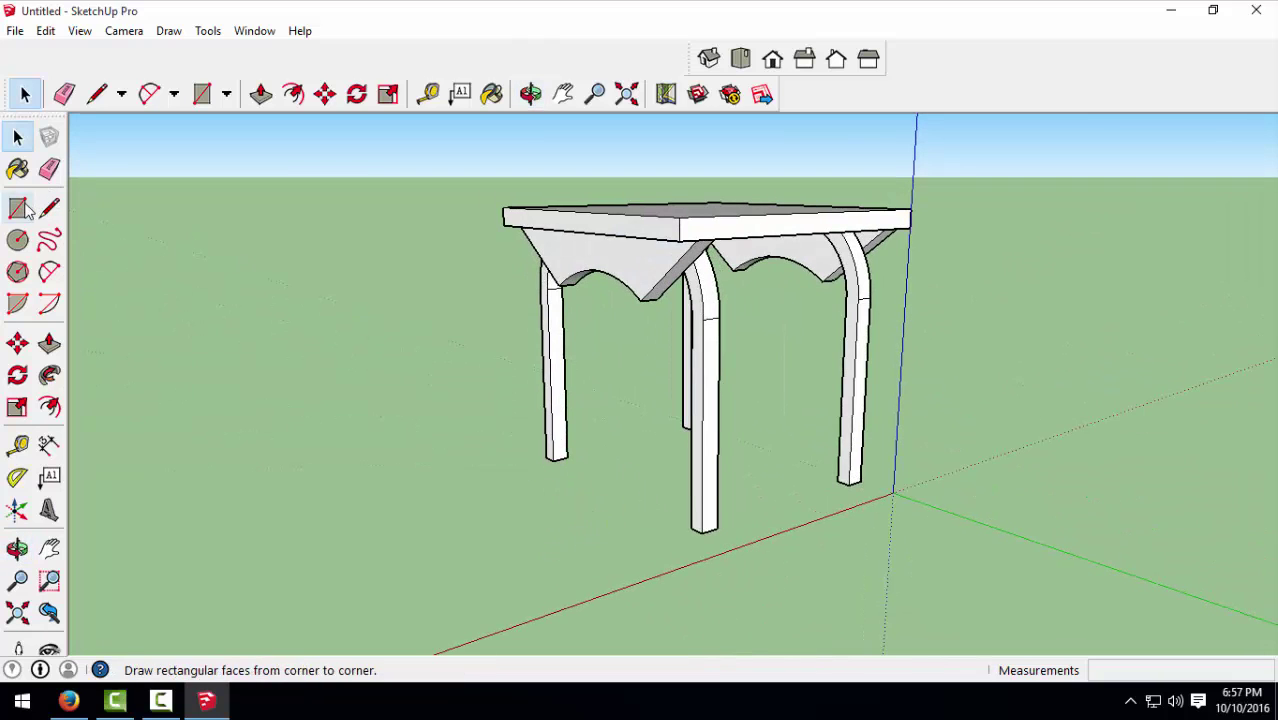
{"action": "mouse_move", "coordinate": [639, 393]}
{"action": "middle_mouse_down"}
{"action": "mouse_move", "coordinate": [778, 428]}
{"action": "mouse_move", "coordinate": [637, 408]}
{"action": "middle_mouse_up"}
{"action": "scroll", "coordinate": [656, 350], "scroll_direction": "up", "scroll_amount": 2}
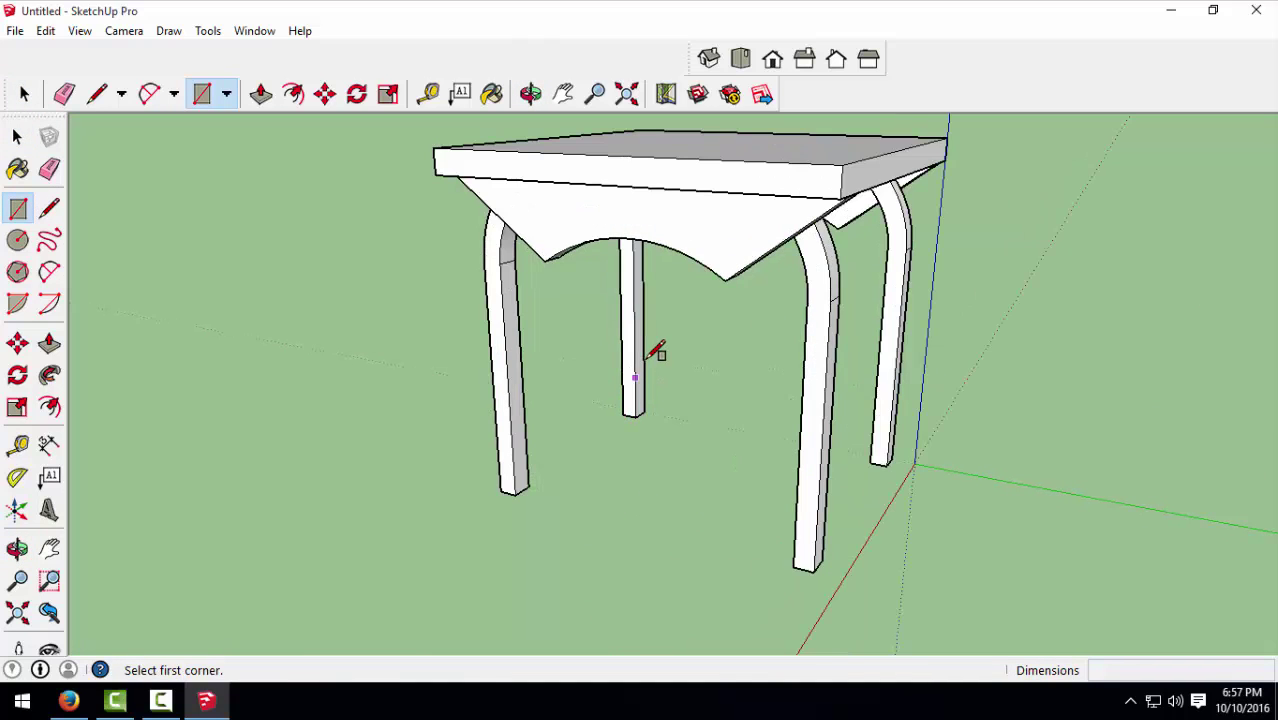
{"action": "left_click", "coordinate": [634, 362]}
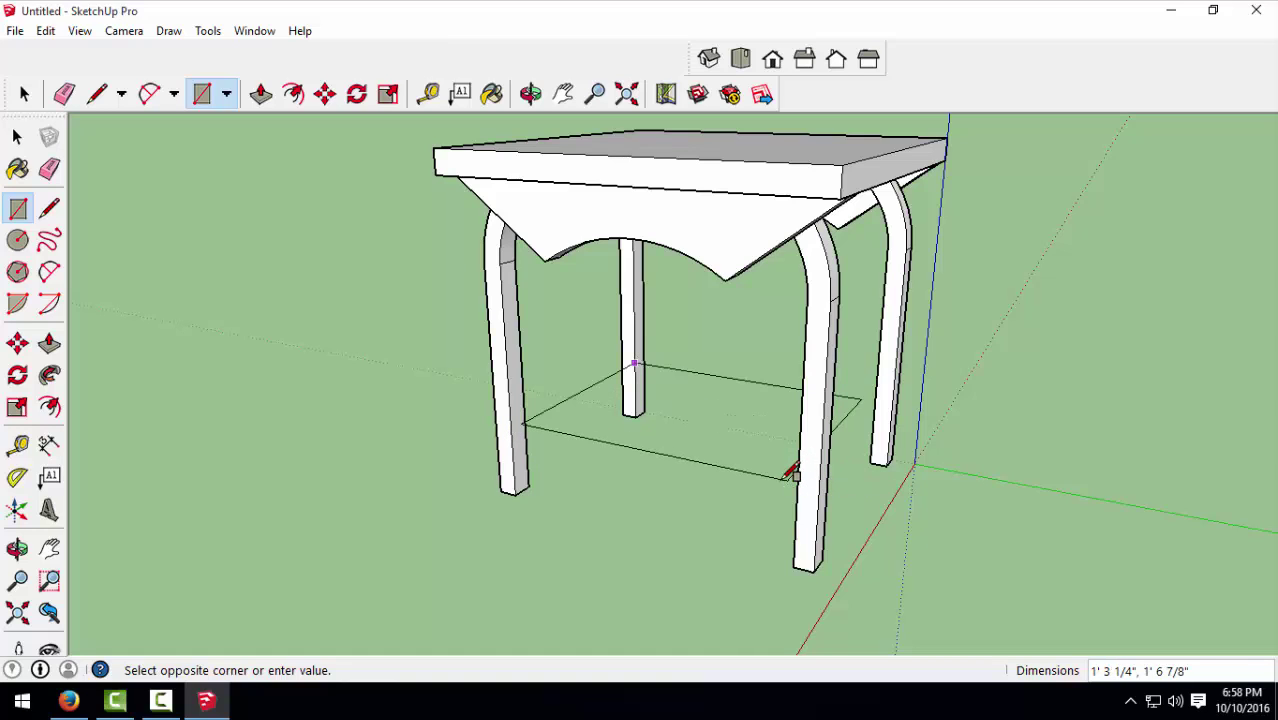
{"action": "left_click", "coordinate": [782, 479]}
Step: Extrude the lower shelf face into a thin 5/8" slab
{"action": "key", "text": "space"}
{"action": "scroll", "coordinate": [720, 500], "scroll_direction": "up", "scroll_amount": 2}
{"action": "scroll", "coordinate": [700, 487], "scroll_direction": "up", "scroll_amount": 2}
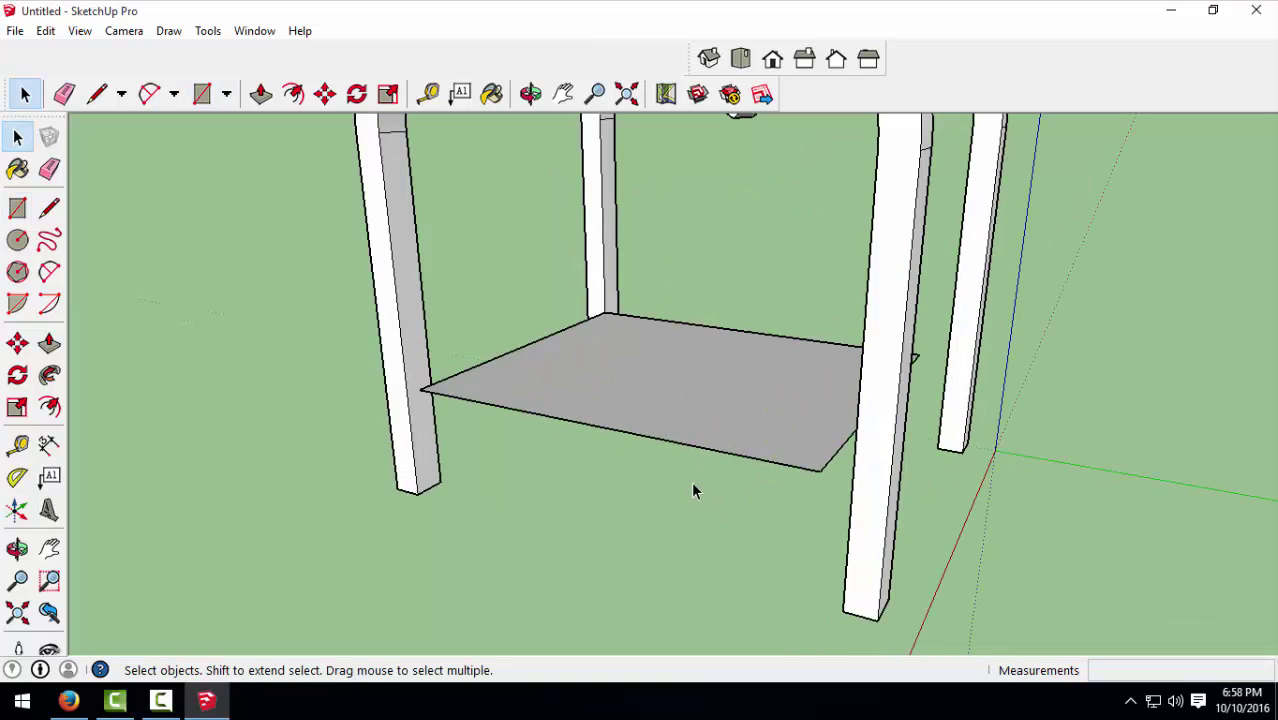
{"action": "key", "text": "p"}
{"action": "double_click", "coordinate": [690, 437]}
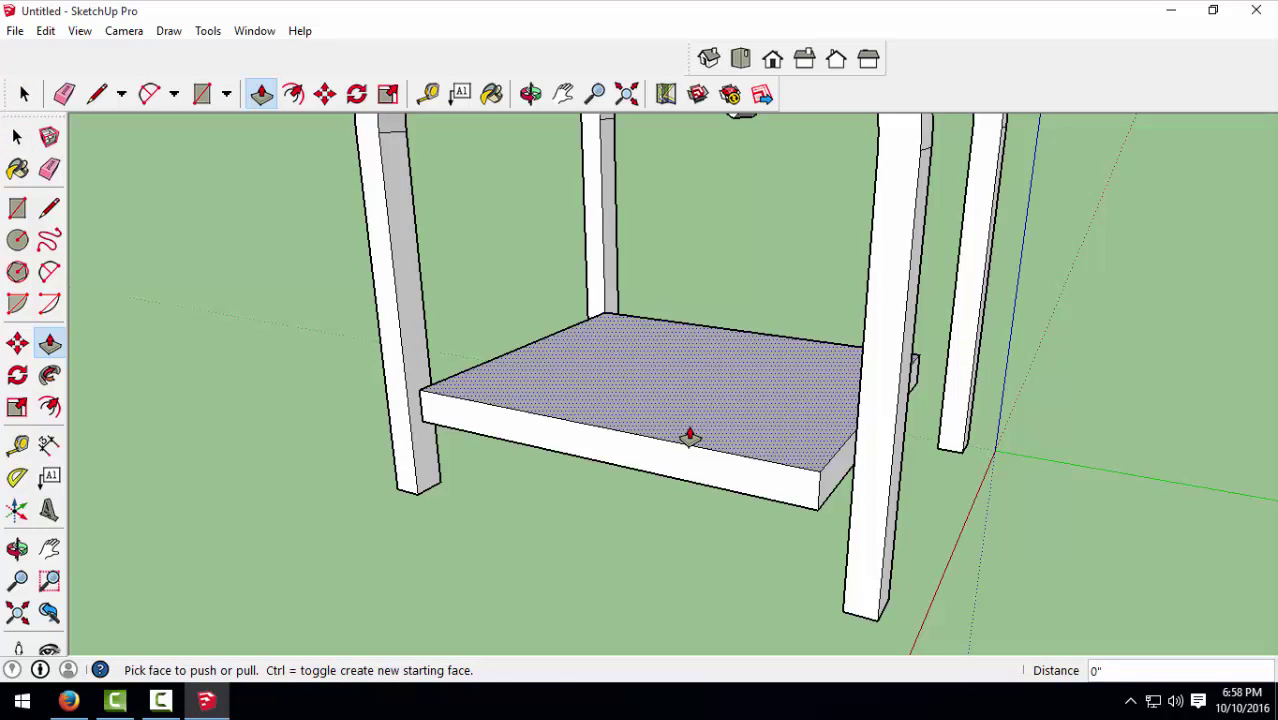
{"action": "left_click", "coordinate": [688, 427]}
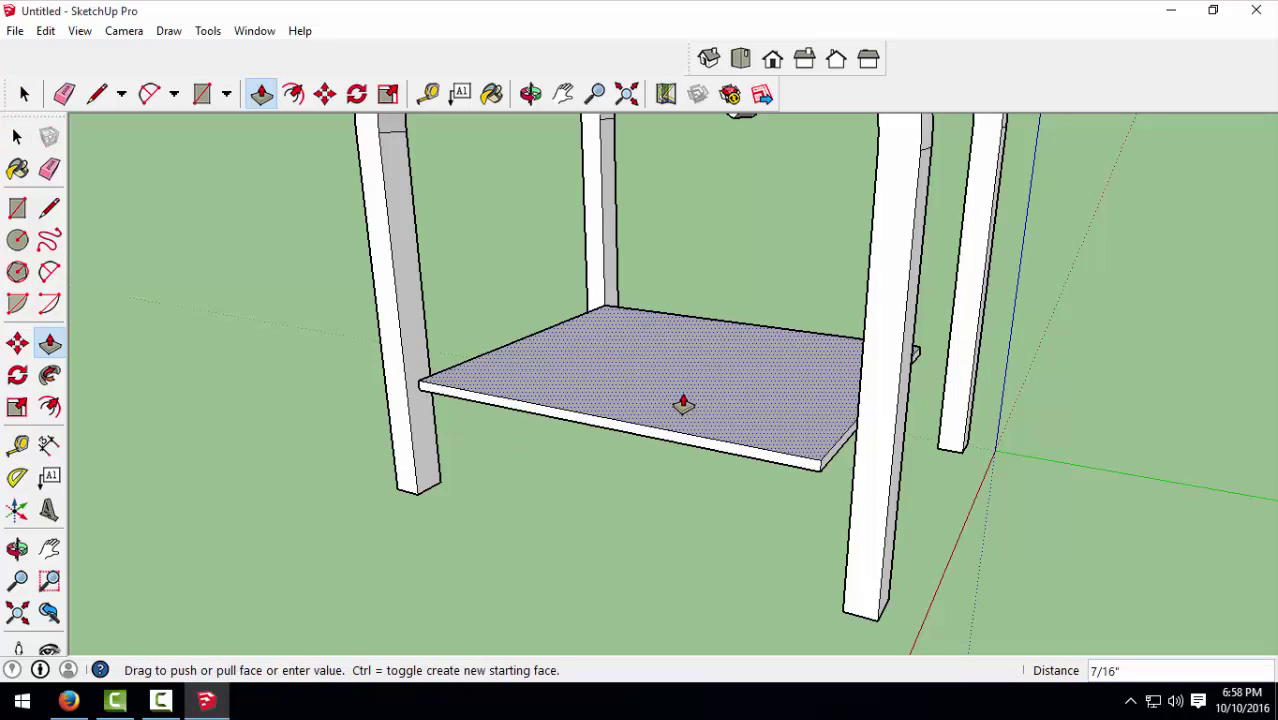
{"action": "key", "text": "space"}
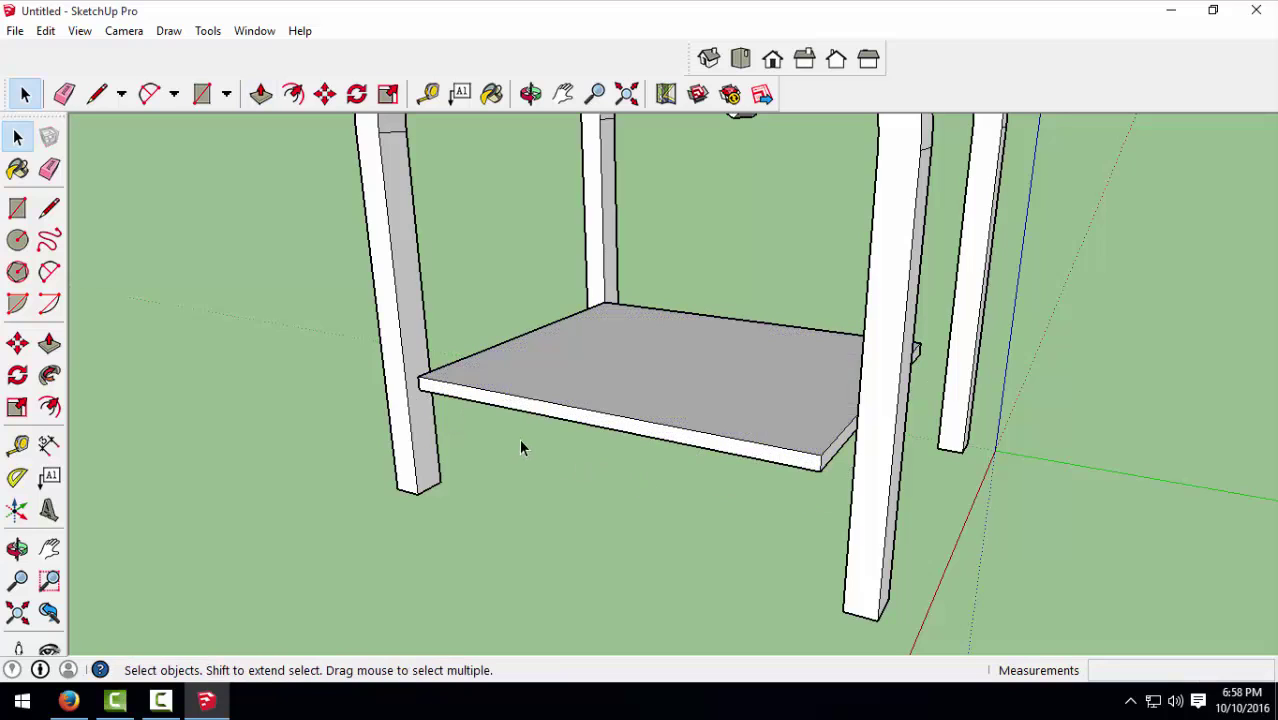
Step: Push the shelf's front face forward by 3/4"
{"action": "scroll", "coordinate": [460, 434], "scroll_direction": "up", "scroll_amount": 2}
{"action": "scroll", "coordinate": [470, 446], "scroll_direction": "up", "scroll_amount": 2}
{"action": "key", "text": "p"}
{"action": "scroll", "coordinate": [502, 456], "scroll_direction": "up", "scroll_amount": 2}
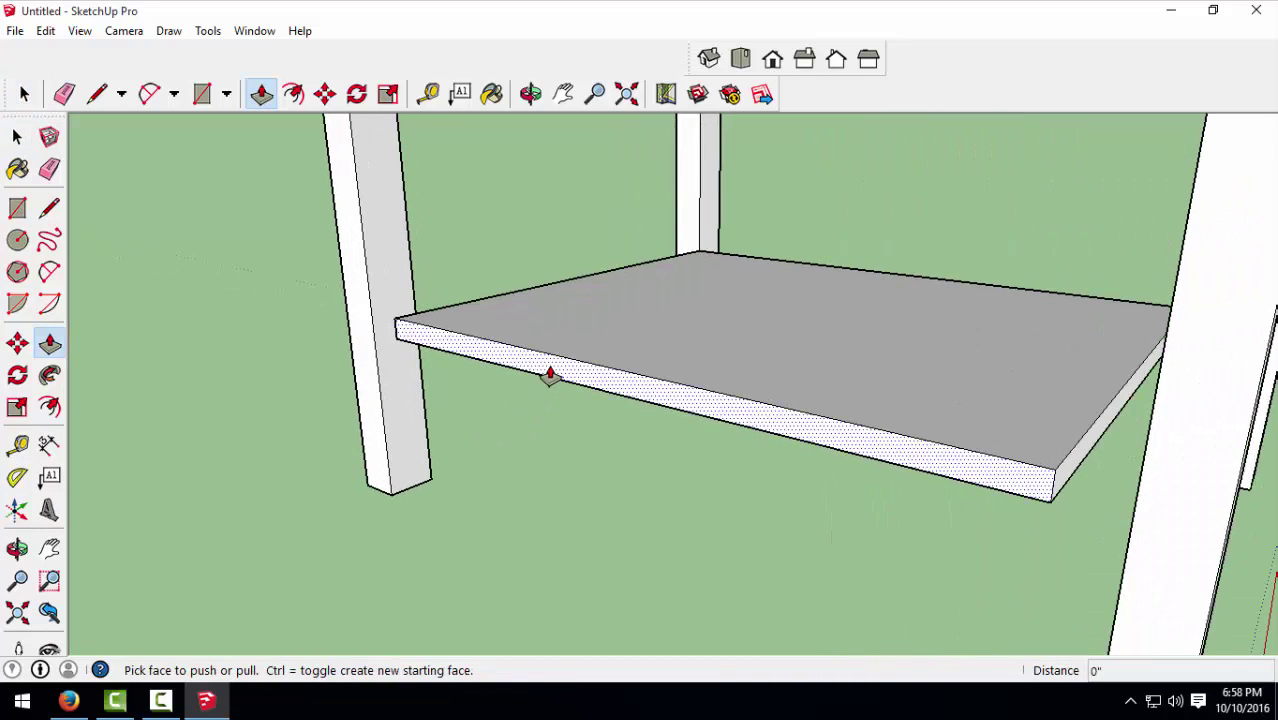
{"action": "left_click", "coordinate": [549, 378]}
{"action": "left_click", "coordinate": [372, 316]}
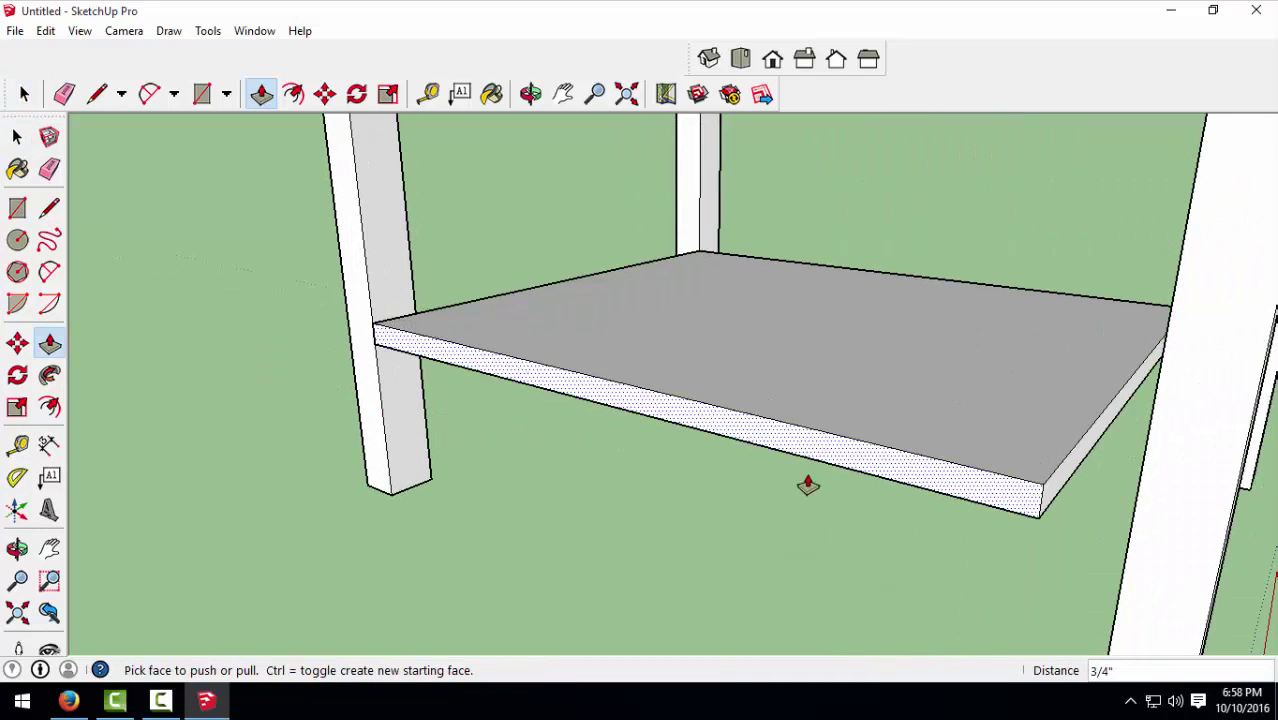
Step: Pull the shelf's right side face outward toward the legs
{"action": "mouse_move", "coordinate": [927, 462]}
{"action": "middle_mouse_down"}
{"action": "mouse_move", "coordinate": [1033, 486]}
{"action": "mouse_move", "coordinate": [1085, 618]}
{"action": "middle_mouse_up"}
{"action": "left_click", "coordinate": [1040, 486]}
{"action": "left_click", "coordinate": [1097, 472]}
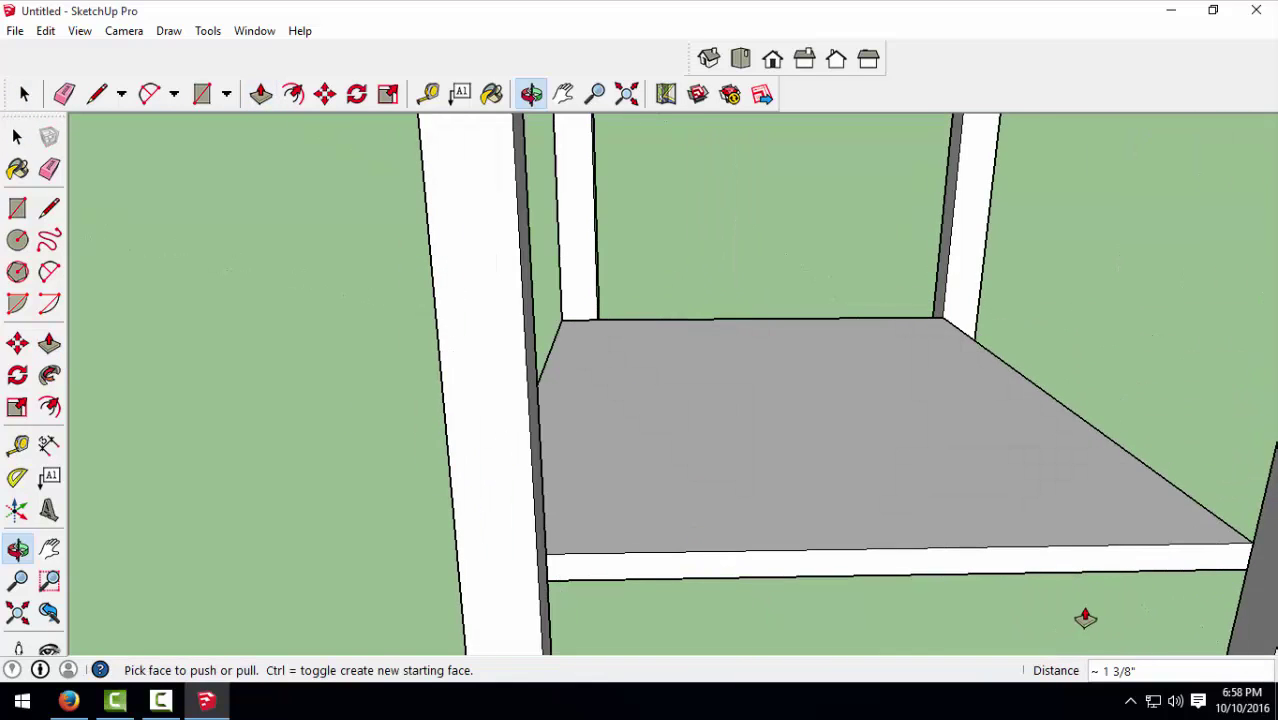
{"action": "mouse_move", "coordinate": [1036, 571]}
{"action": "middle_mouse_down"}
{"action": "mouse_move", "coordinate": [1059, 534]}
{"action": "mouse_move", "coordinate": [1060, 570]}
{"action": "middle_mouse_up"}
{"action": "scroll", "coordinate": [1059, 540], "scroll_direction": "down", "scroll_amount": 2}
{"action": "scroll", "coordinate": [1041, 575], "scroll_direction": "down", "scroll_amount": 3}
{"action": "scroll", "coordinate": [1041, 575], "scroll_direction": "down", "scroll_amount": 2}
{"action": "scroll", "coordinate": [1045, 523], "scroll_direction": "up", "scroll_amount": 3}
Step: Extend the shelf's front face again by about 1 1/4"
{"action": "left_click", "coordinate": [1054, 498]}
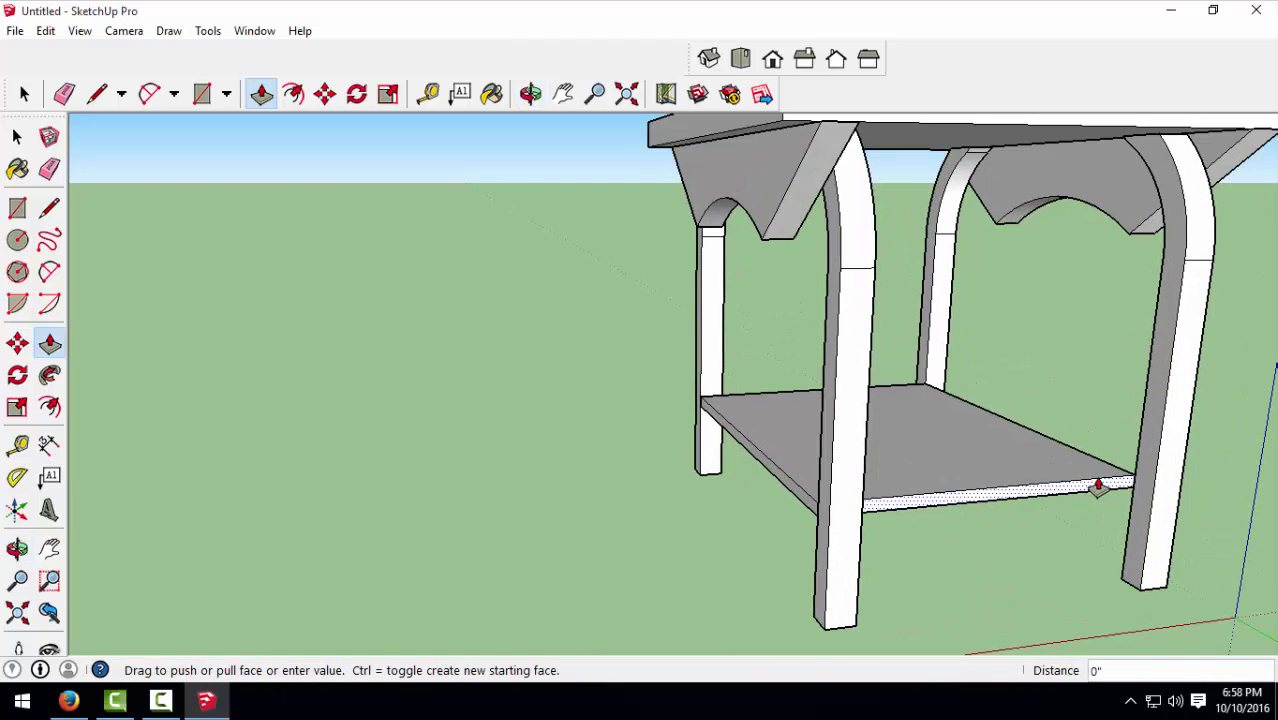
{"action": "left_click", "coordinate": [1150, 485]}
{"action": "scroll", "coordinate": [972, 548], "scroll_direction": "down", "scroll_amount": 2}
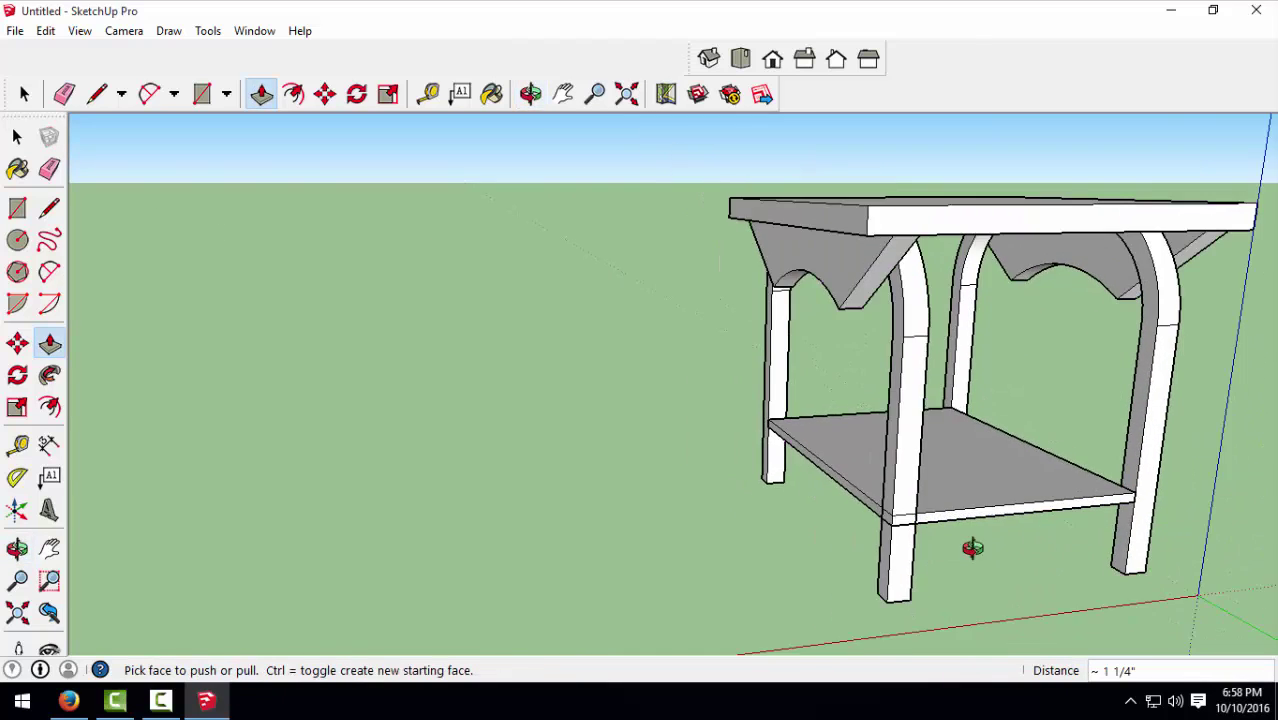
{"action": "middle_click_drag", "start_coordinate": [972, 548], "coordinate": [765, 571]}
{"action": "mouse_move", "coordinate": [958, 599]}
{"action": "middle_mouse_down"}
{"action": "mouse_move", "coordinate": [850, 442]}
{"action": "mouse_move", "coordinate": [962, 556]}
{"action": "middle_mouse_up"}
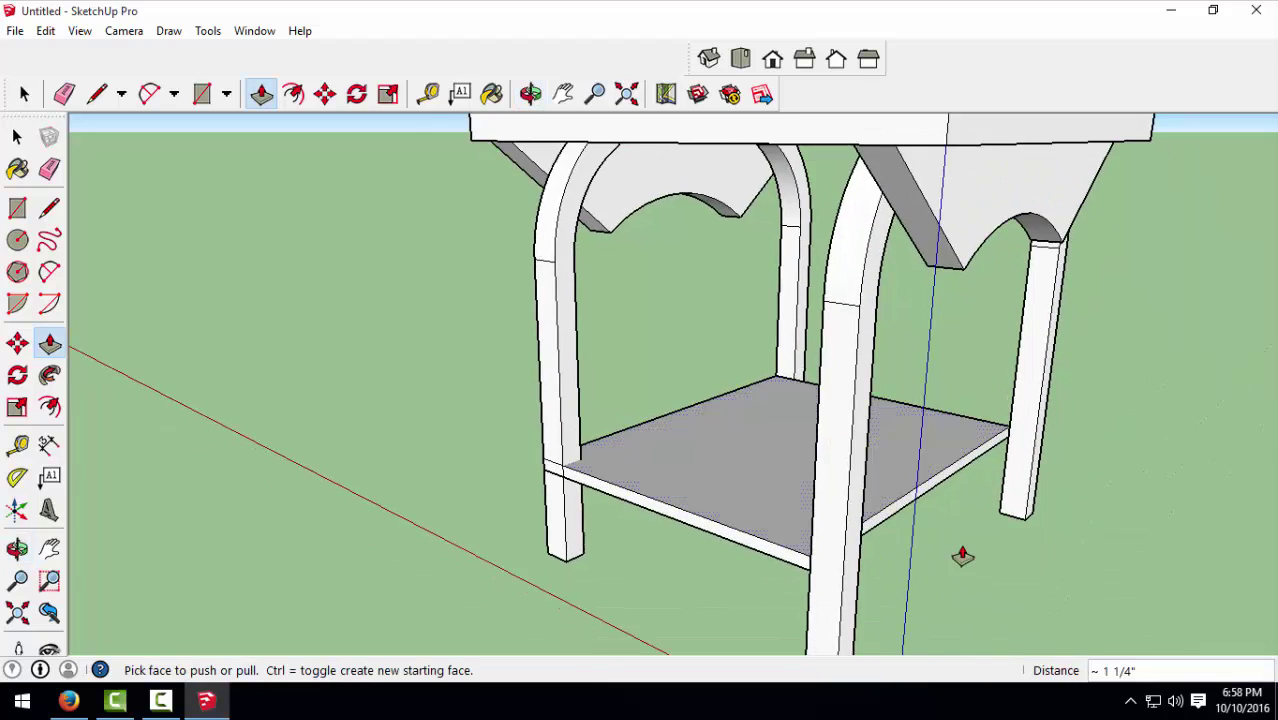
{"action": "scroll", "coordinate": [962, 556], "scroll_direction": "up", "scroll_amount": 2}
Step: Pull the shelf's other side face outward by 1 1/2"
{"action": "left_click", "coordinate": [901, 482]}
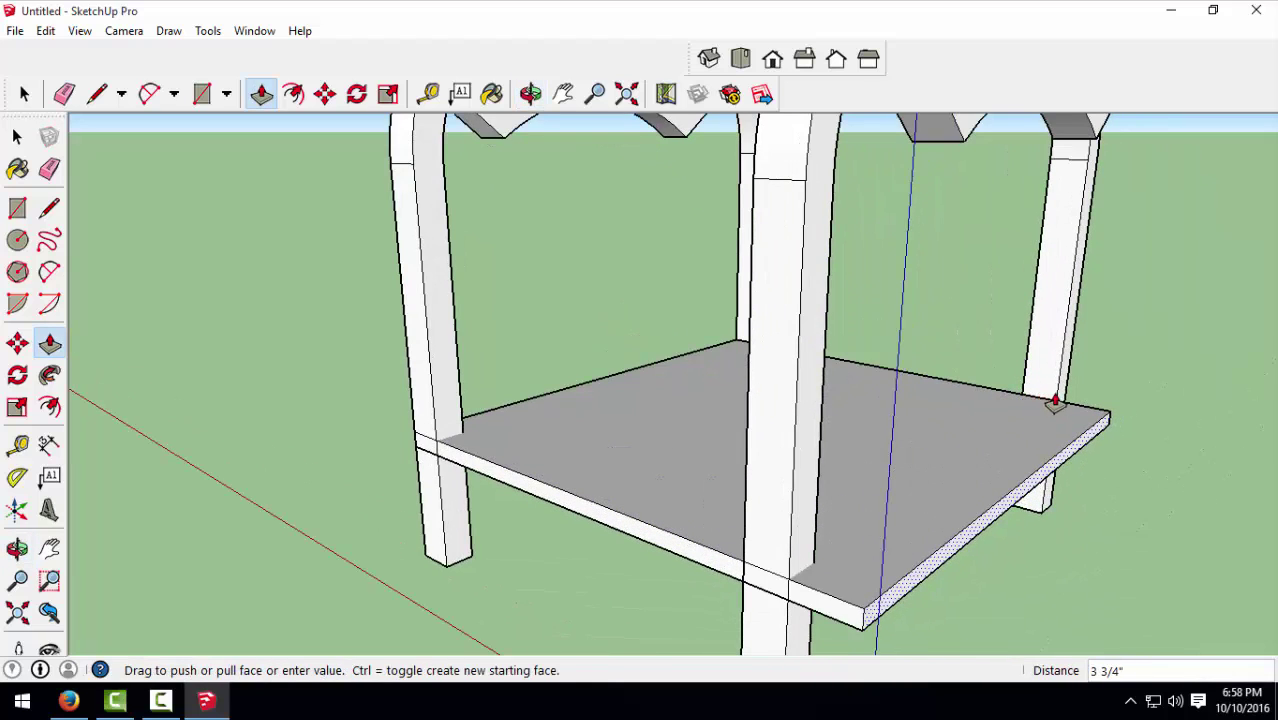
{"action": "scroll", "coordinate": [1055, 403], "scroll_direction": "down", "scroll_amount": 2}
{"action": "left_click", "coordinate": [1057, 396]}
{"action": "key", "text": "space"}
{"action": "scroll", "coordinate": [1027, 560], "scroll_direction": "down", "scroll_amount": 2}
{"action": "scroll", "coordinate": [1020, 562], "scroll_direction": "down", "scroll_amount": 2}
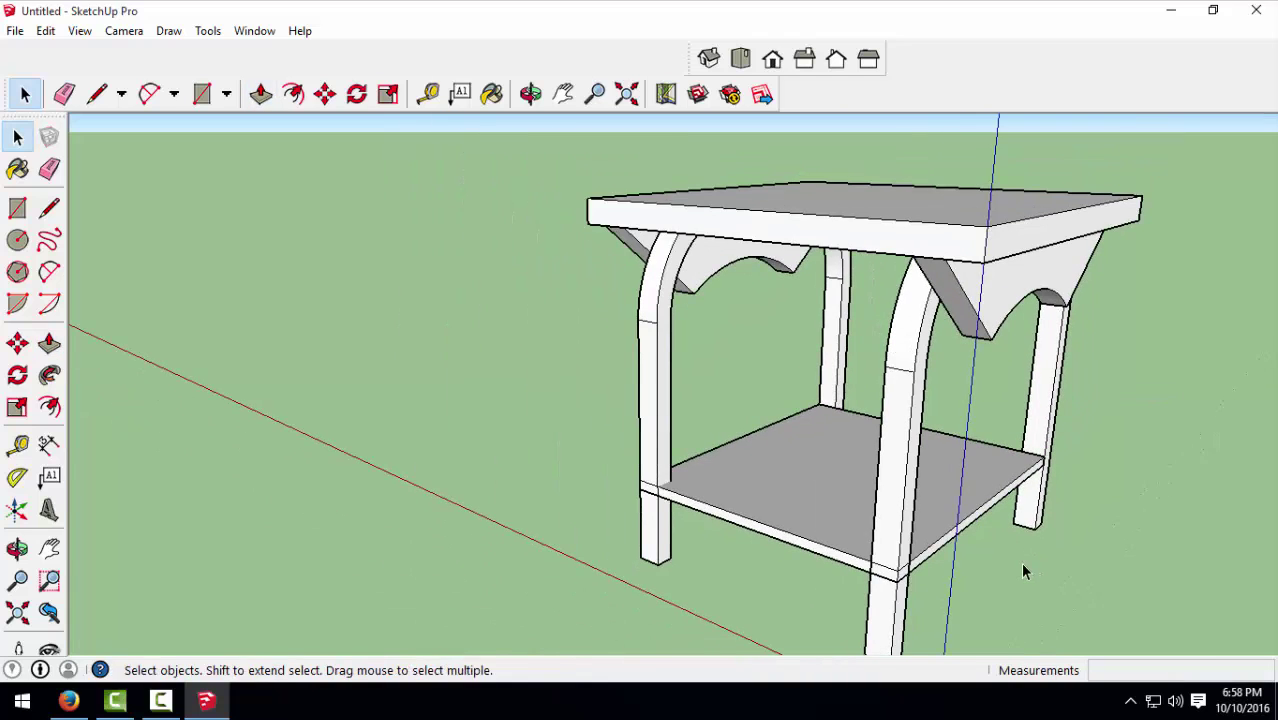
{"action": "mouse_move", "coordinate": [1020, 562]}
{"action": "middle_mouse_down"}
{"action": "mouse_move", "coordinate": [856, 599]}
{"action": "mouse_move", "coordinate": [879, 556]}
{"action": "middle_mouse_up"}
Step: Turn the lower shelf into its own component
{"action": "left_click", "coordinate": [876, 551]}
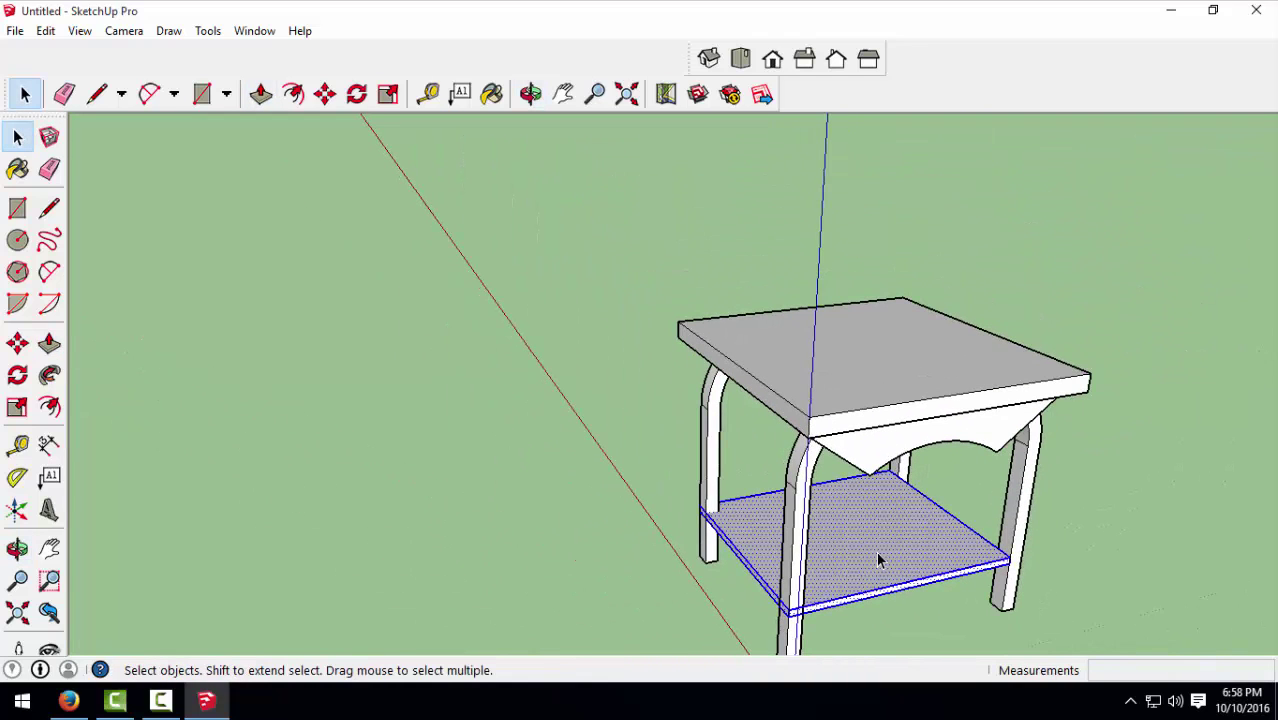
{"action": "right_click", "coordinate": [877, 553]}
{"action": "left_click", "coordinate": [950, 383]}
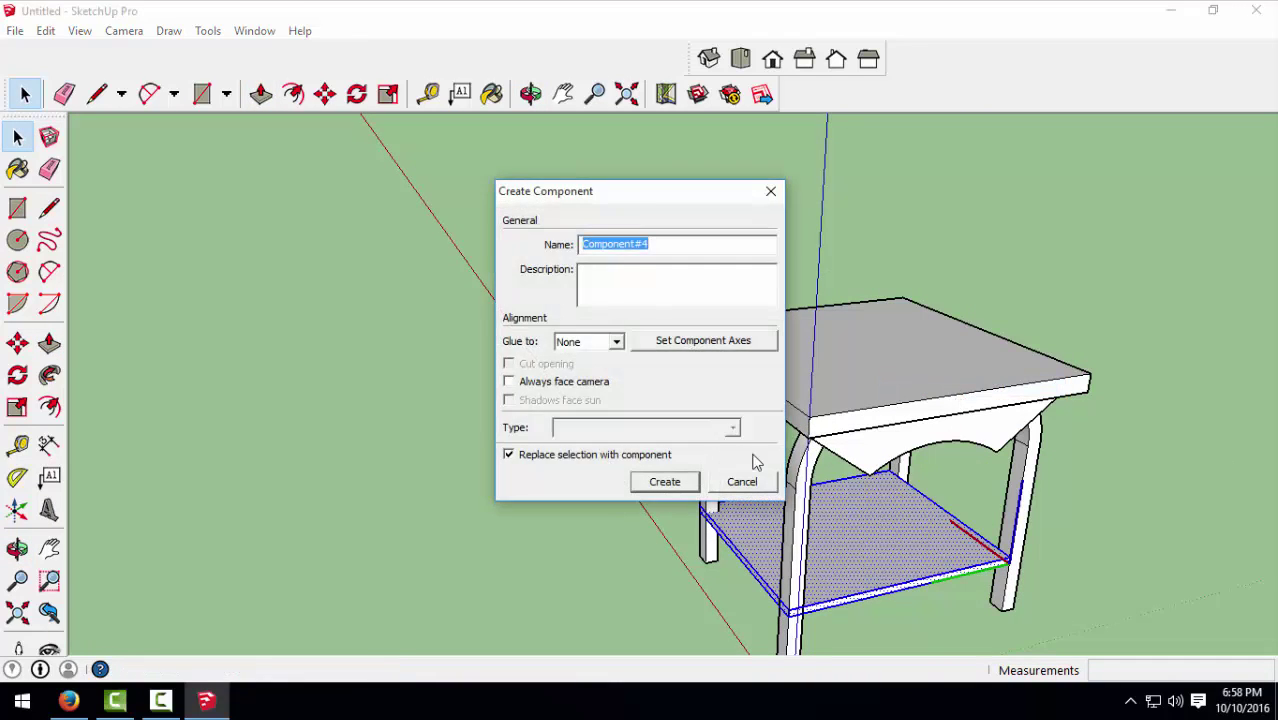
{"action": "left_click", "coordinate": [665, 482]}
{"action": "left_click", "coordinate": [615, 502]}
Step: Combine the tabletop, legs and brackets into a single group
{"action": "scroll", "coordinate": [627, 486], "scroll_direction": "down", "scroll_amount": 2}
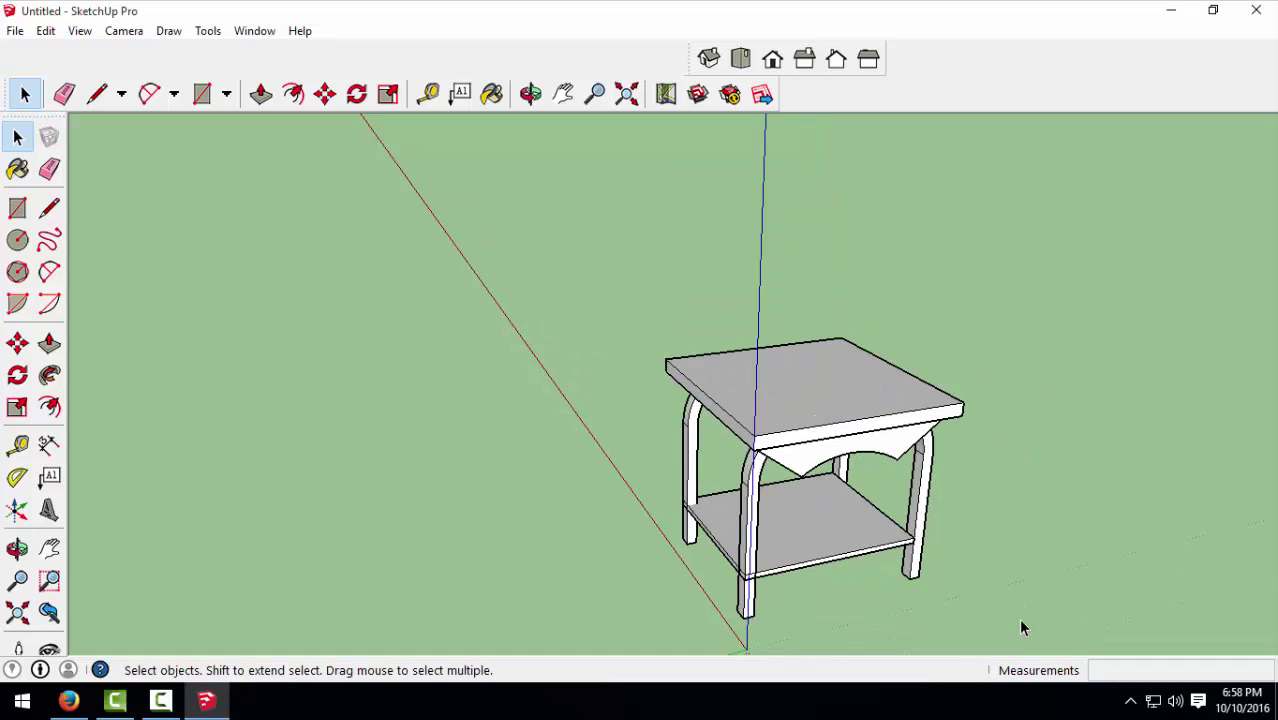
{"action": "mouse_move", "coordinate": [1012, 543]}
{"action": "middle_mouse_down"}
{"action": "mouse_move", "coordinate": [880, 470]}
{"action": "mouse_move", "coordinate": [819, 491]}
{"action": "mouse_move", "coordinate": [776, 551]}
{"action": "mouse_move", "coordinate": [927, 562]}
{"action": "middle_mouse_up"}
{"action": "scroll", "coordinate": [819, 491], "scroll_direction": "up", "scroll_amount": 3}
{"action": "scroll", "coordinate": [810, 514], "scroll_direction": "down", "scroll_amount": 2}
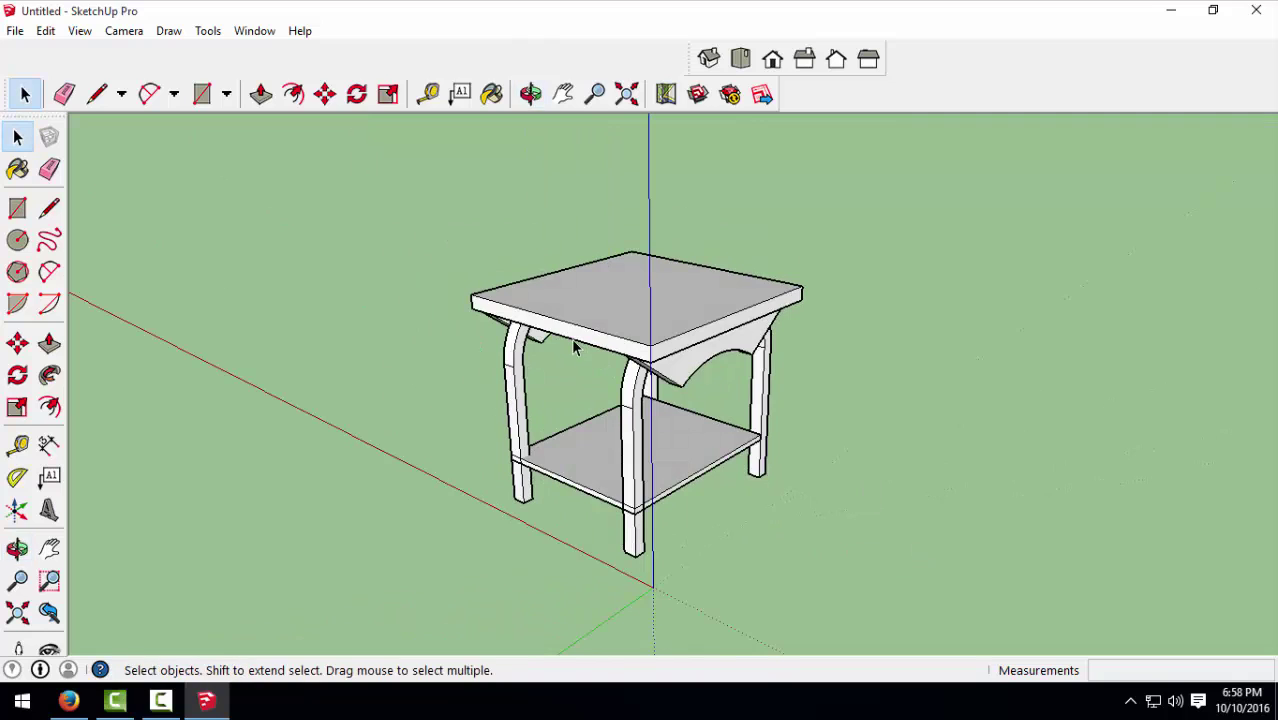
{"action": "double_click", "coordinate": [657, 309]}
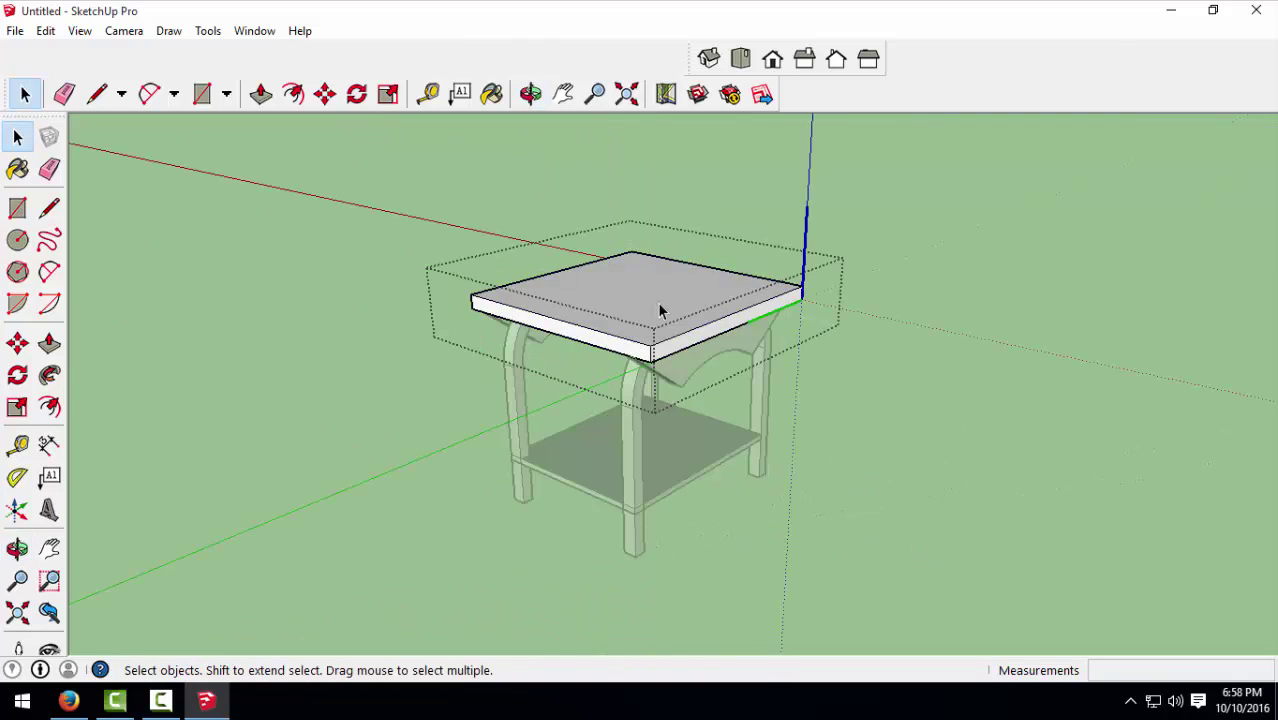
{"action": "left_click", "coordinate": [805, 403]}
{"action": "left_click_drag", "start_coordinate": [448, 386], "coordinate": [448, 386]}
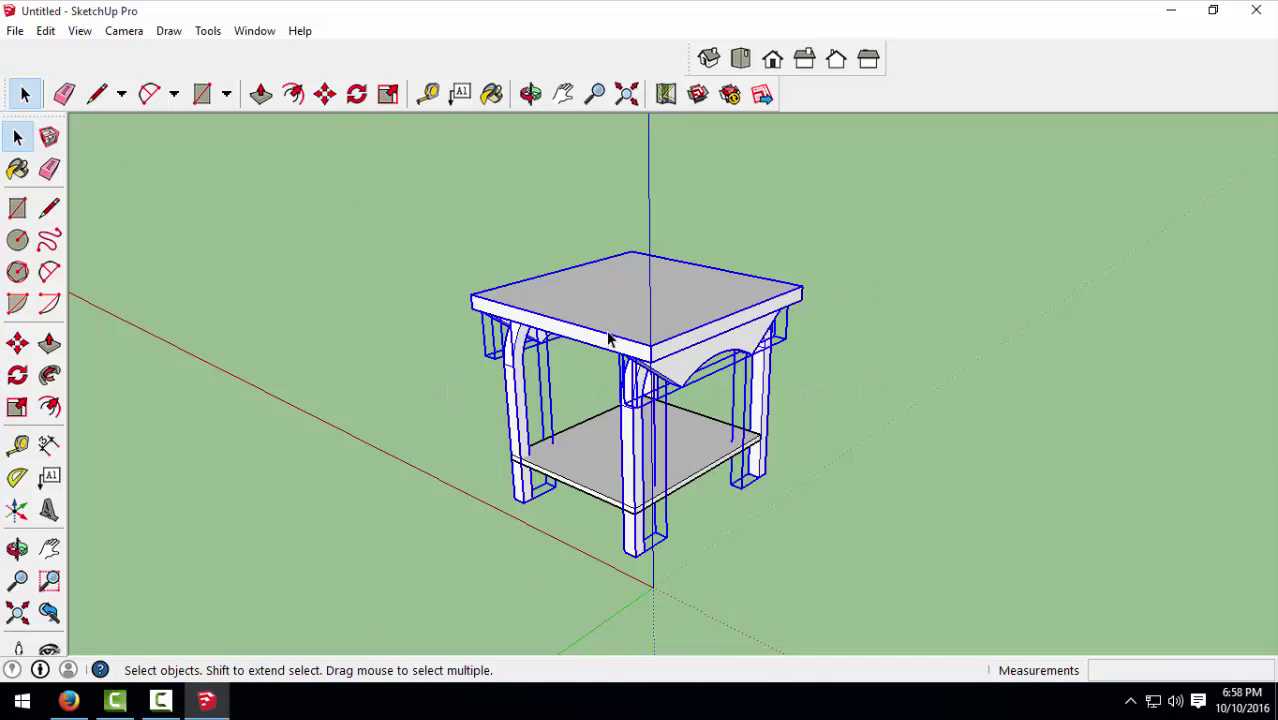
{"action": "right_click", "coordinate": [620, 302]}
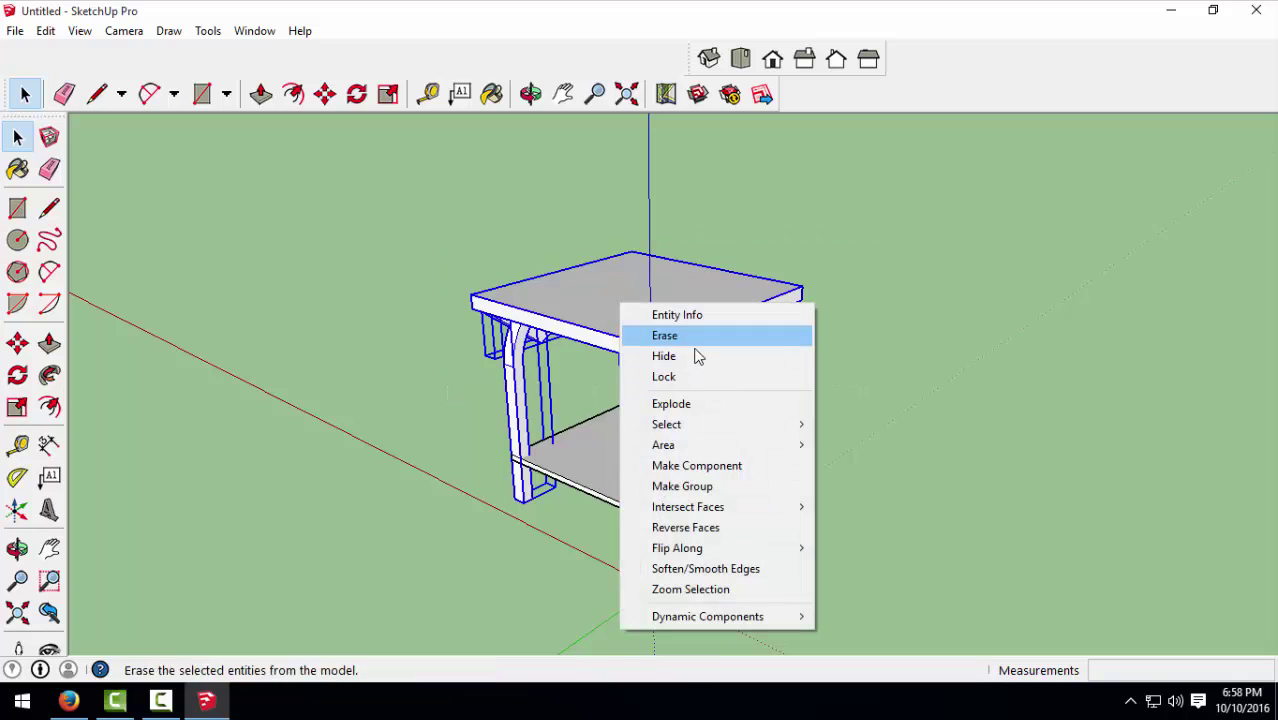
{"action": "left_click", "coordinate": [700, 486]}
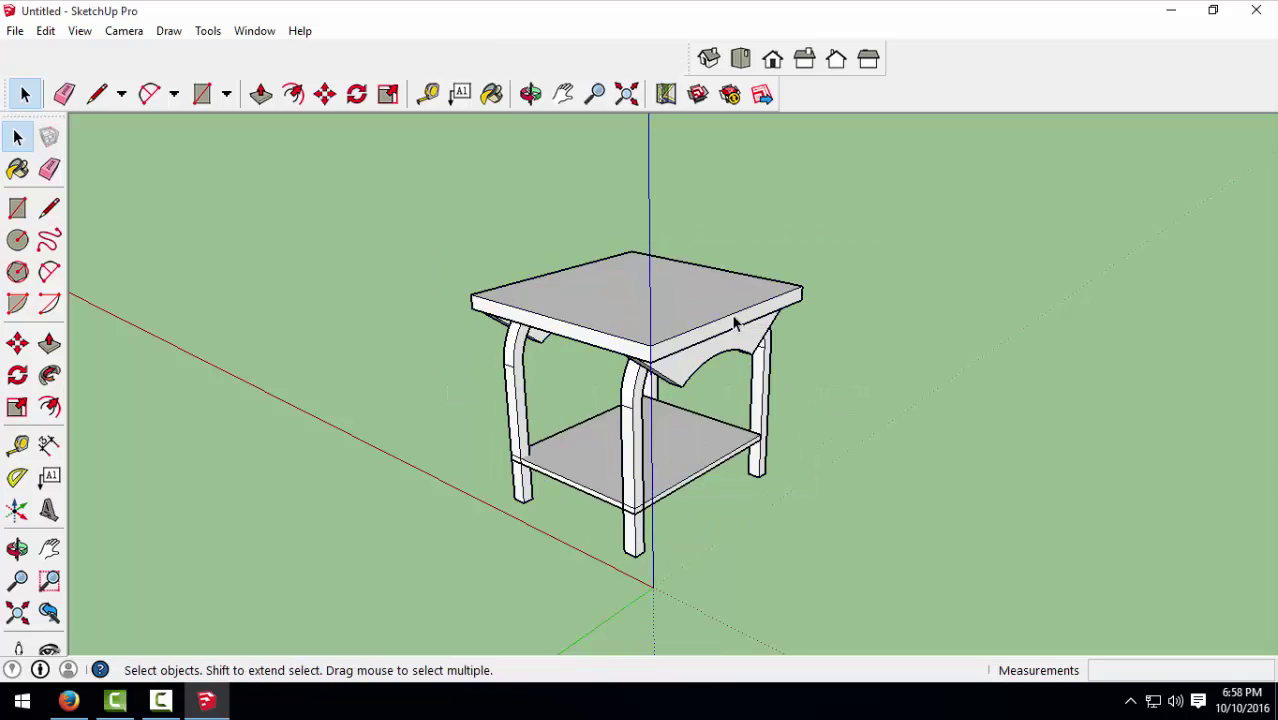
Step: Paint the table frame with the Wood_Bamboo_Medium material
{"action": "left_click", "coordinate": [493, 93]}
{"action": "left_click", "coordinate": [68, 233]}
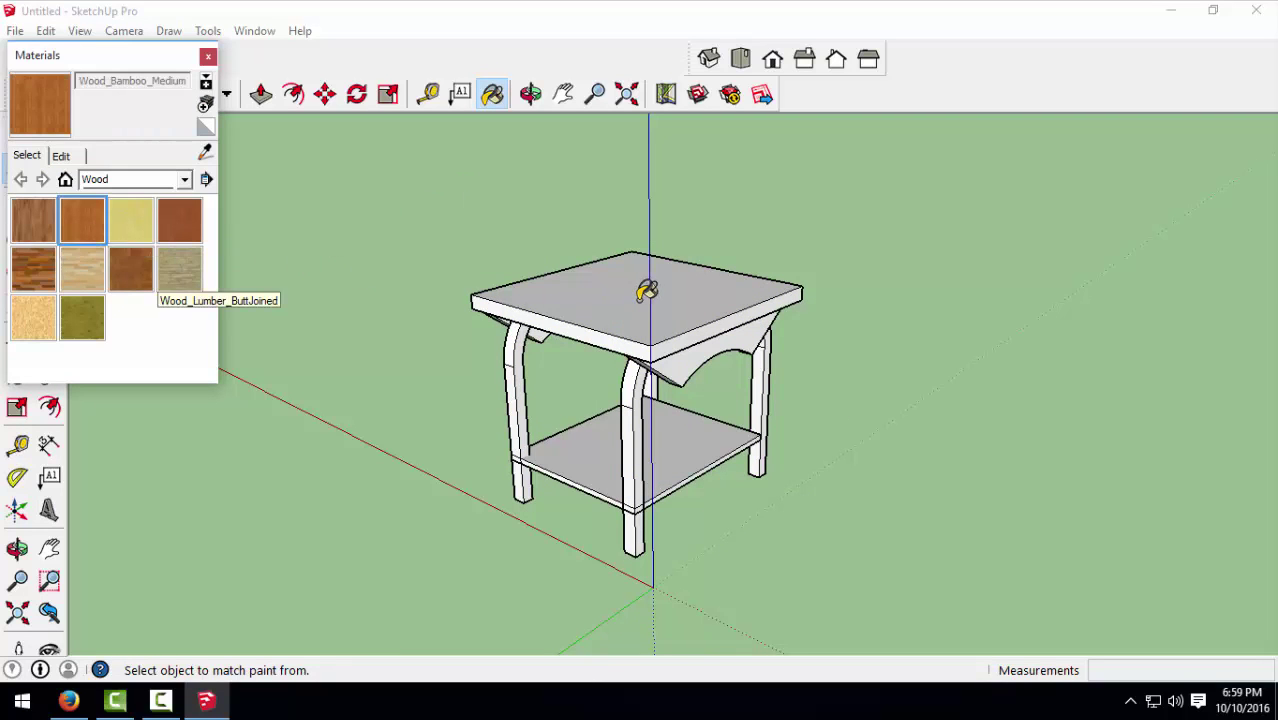
{"action": "left_click", "coordinate": [645, 291]}
{"action": "key", "text": "space"}
Step: Paint the lower shelf with Translucent_Glass_Tinted from the Translucent library
{"action": "left_click", "coordinate": [600, 450]}
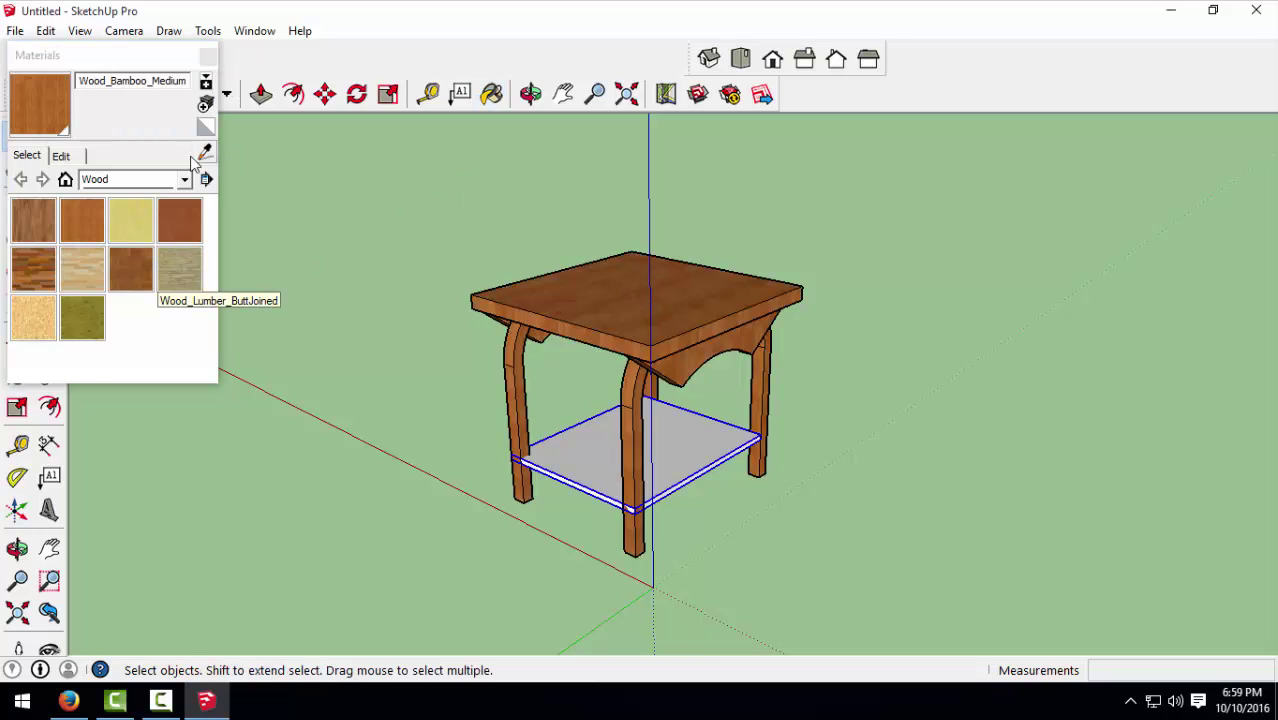
{"action": "left_click", "coordinate": [146, 184]}
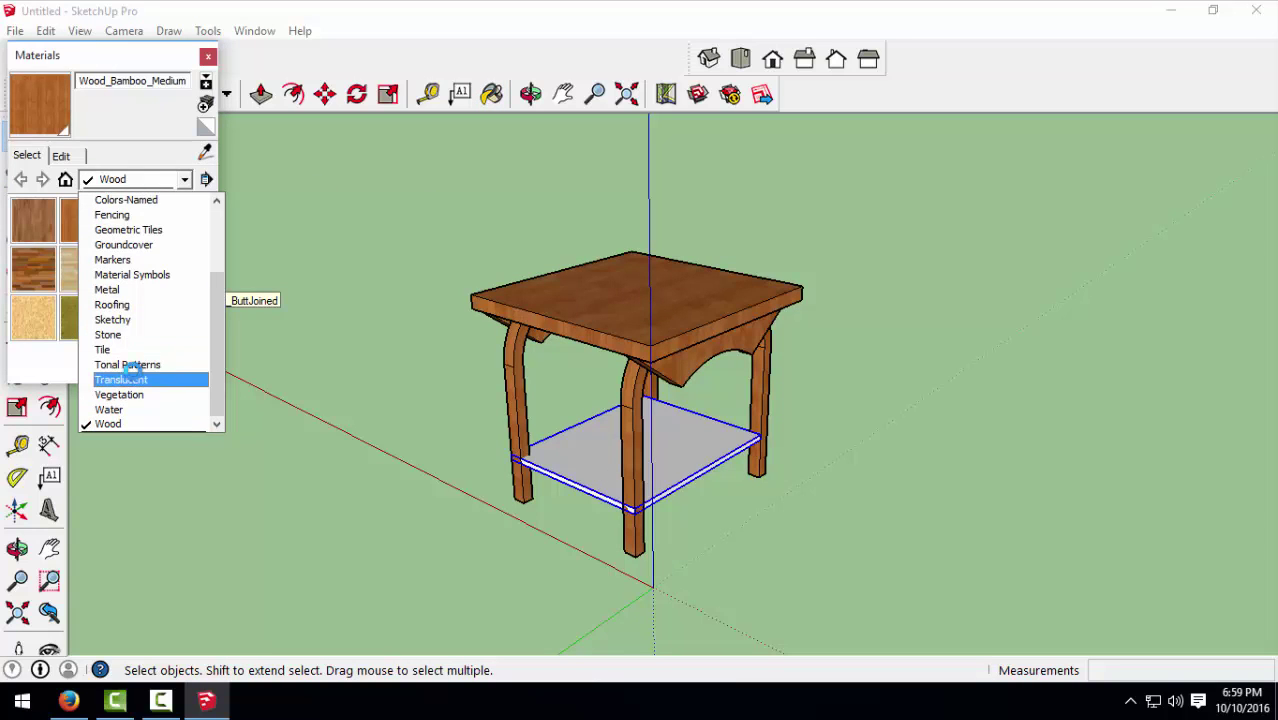
{"action": "left_click", "coordinate": [130, 375]}
{"action": "left_click", "coordinate": [33, 318]}
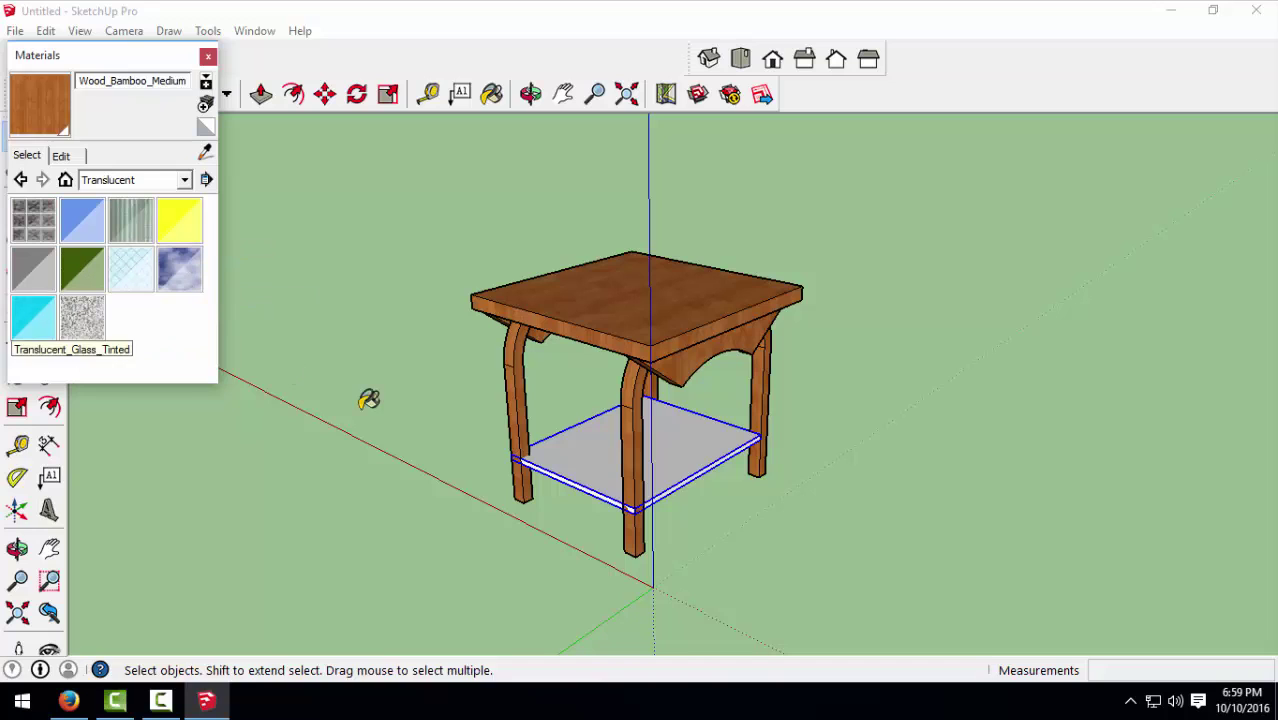
{"action": "left_click", "coordinate": [614, 443]}
{"action": "key", "text": "space"}
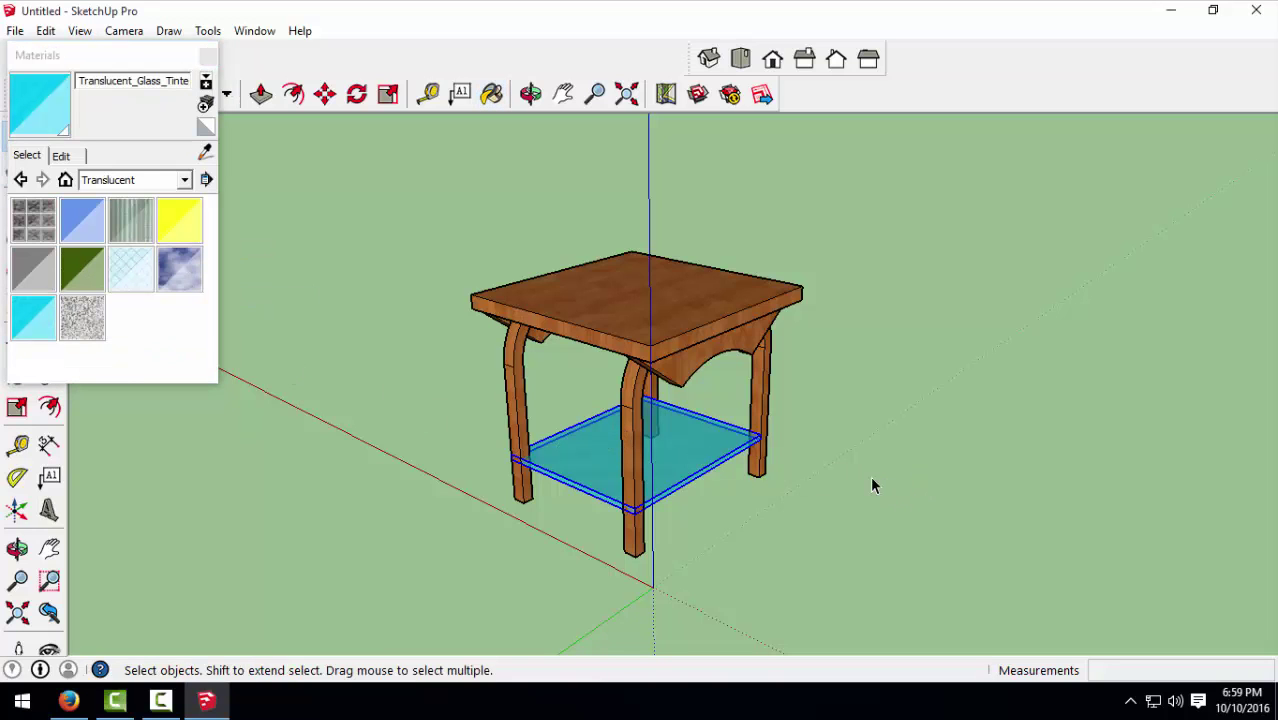
{"action": "left_click", "coordinate": [893, 507]}
{"action": "key", "text": "o"}
{"action": "left_click_drag", "start_coordinate": [836, 476], "coordinate": [655, 465]}
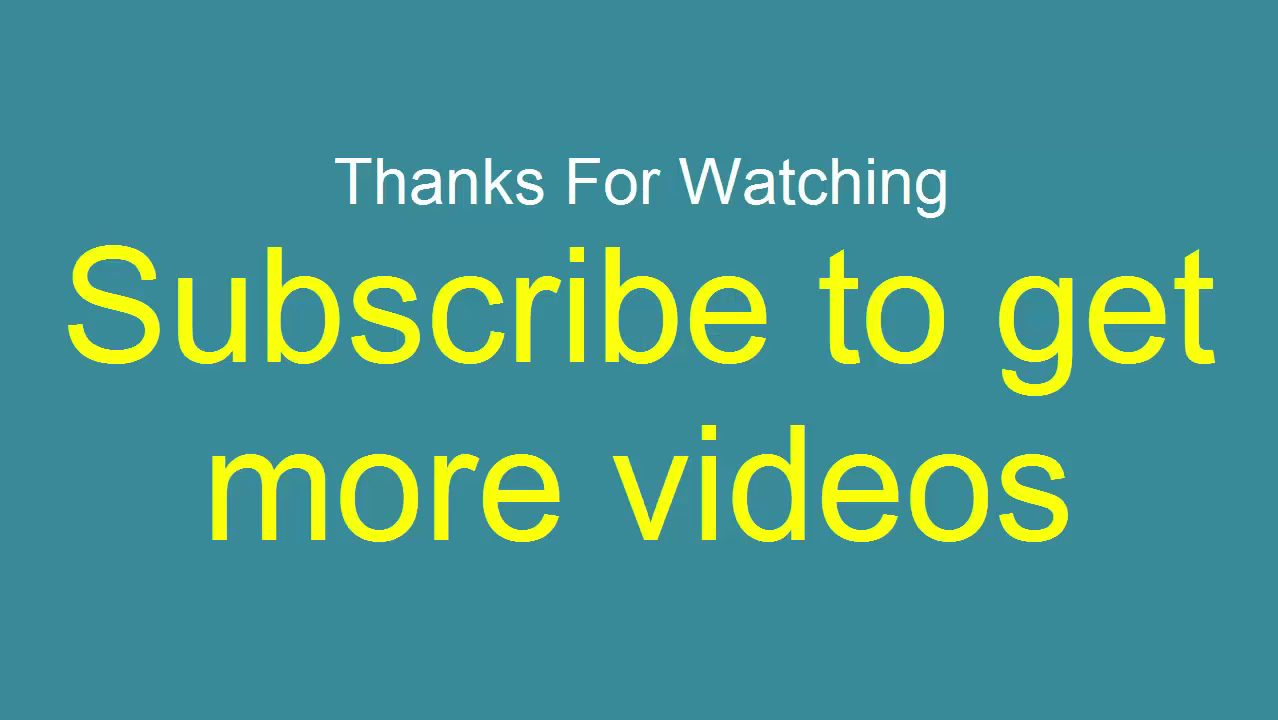